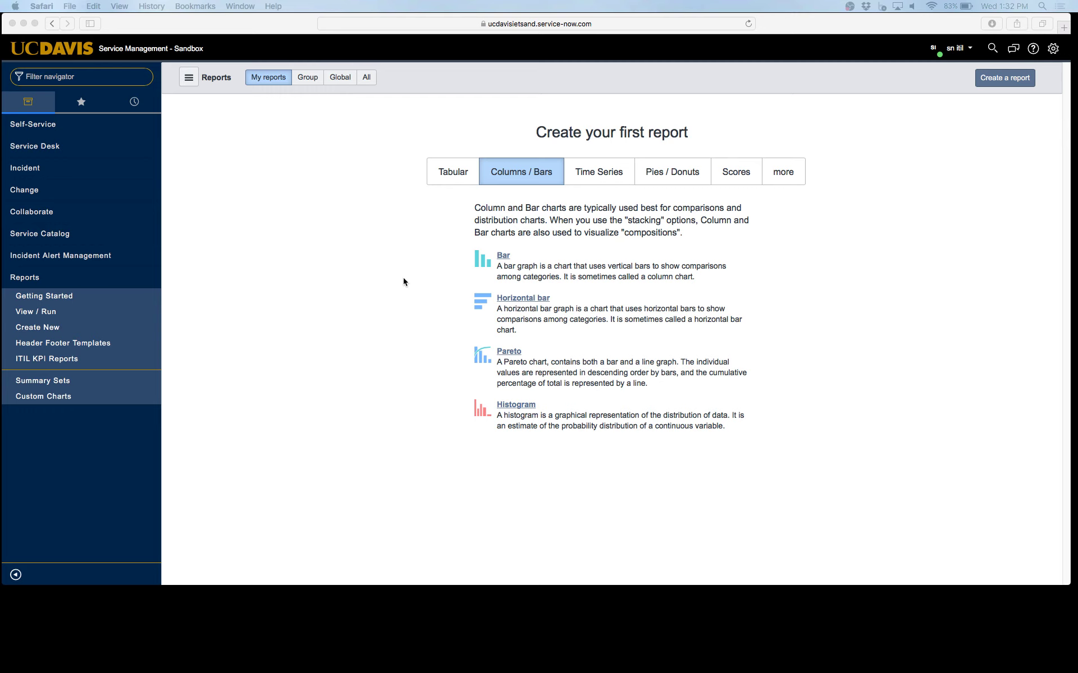
Browse the Time Series, Pies / Donuts, Scores, More and Tabular chart-type categories
left_click(619, 173)
left_click(692, 175)
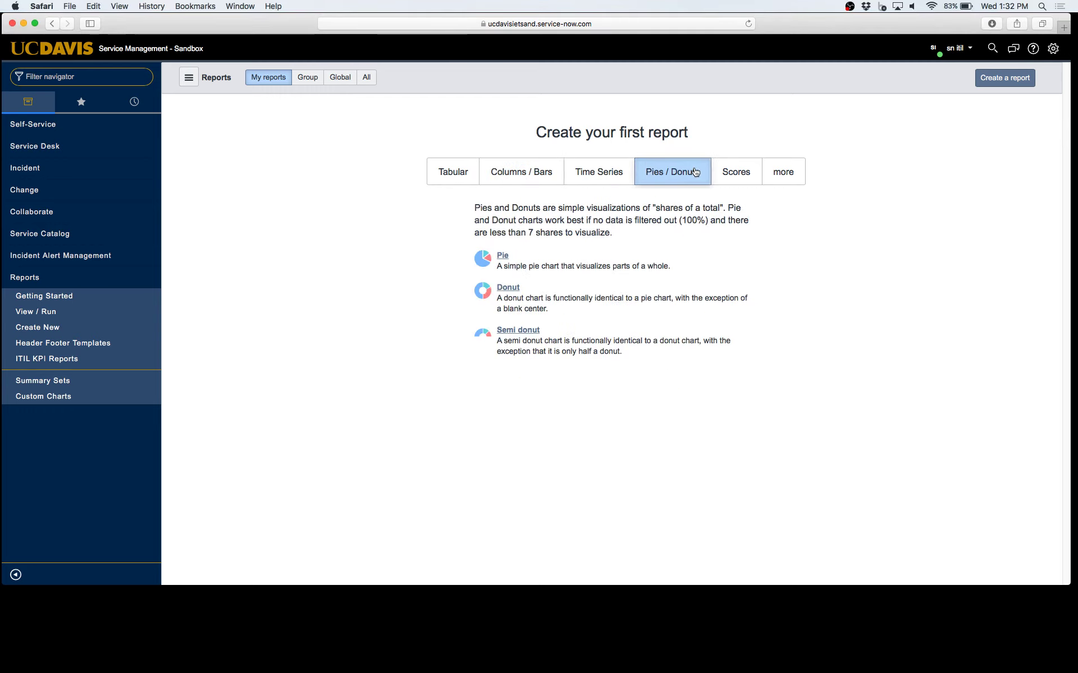
left_click(734, 175)
left_click(785, 177)
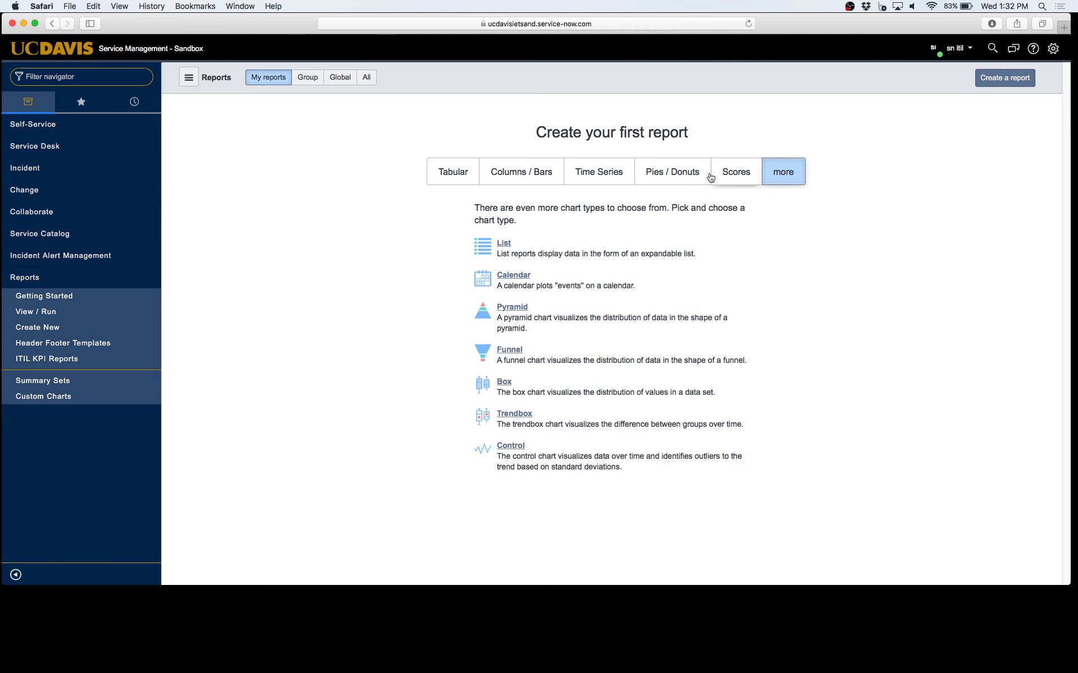
left_click(514, 178)
left_click(446, 175)
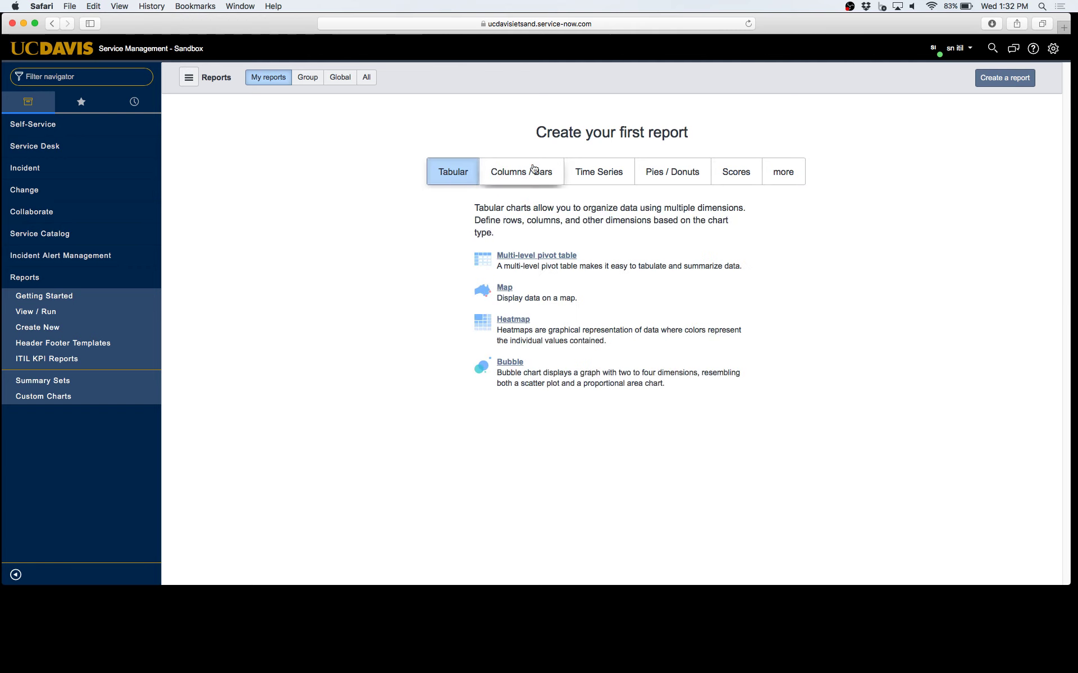
left_click(508, 172)
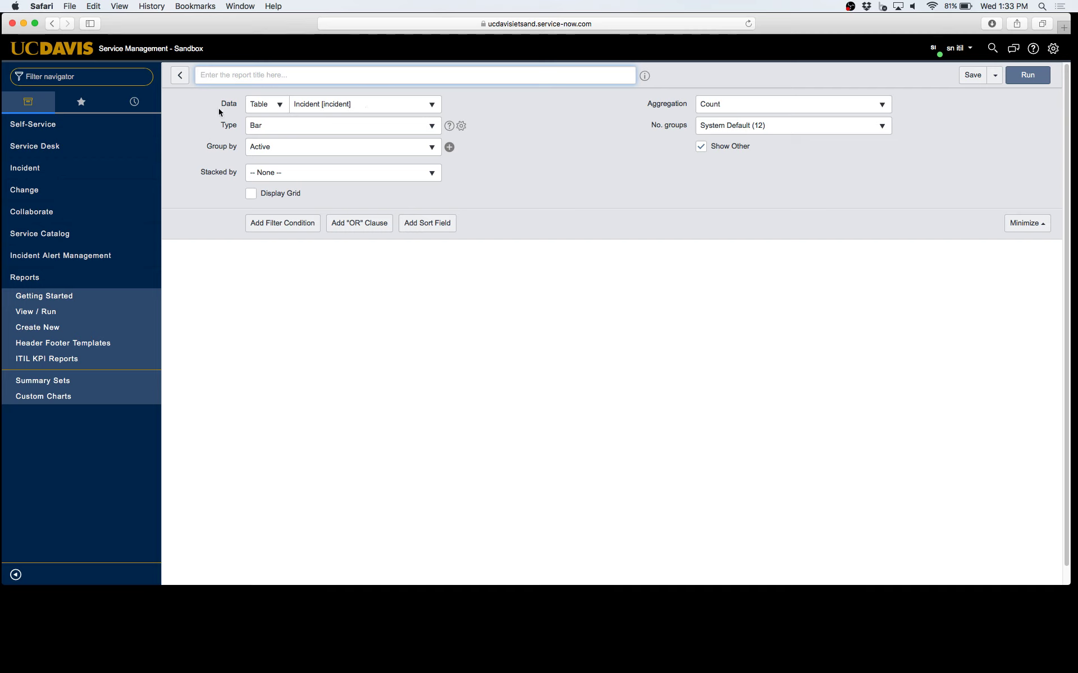
Keep Incident [incident] as the source table and Bar as the chart type
left_click(407, 107)
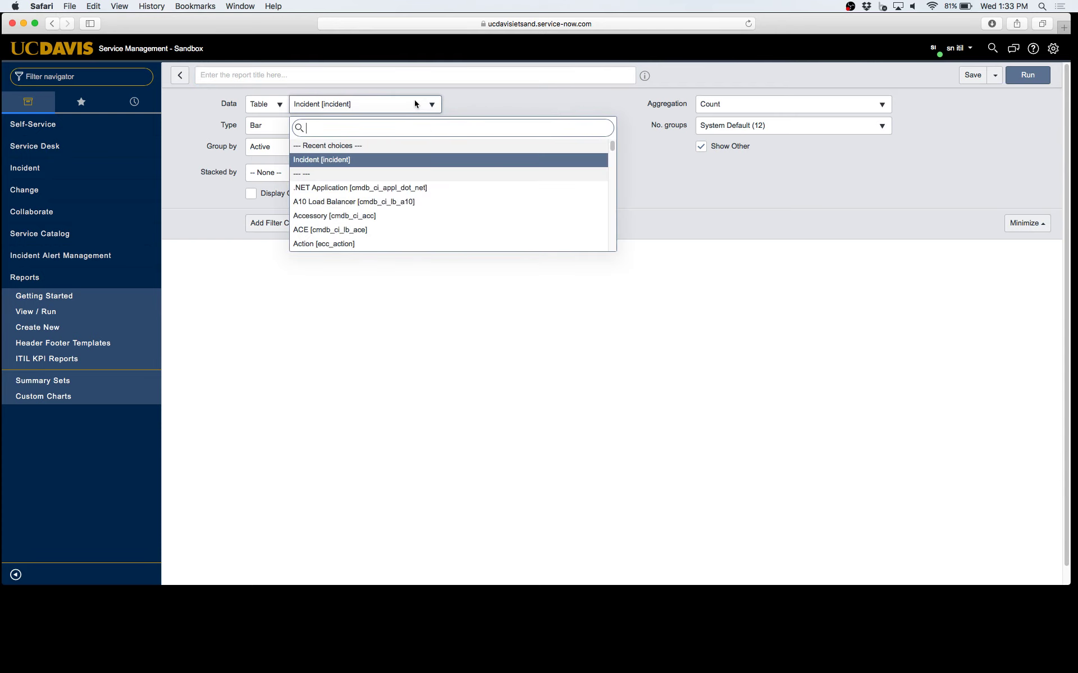
left_click(368, 161)
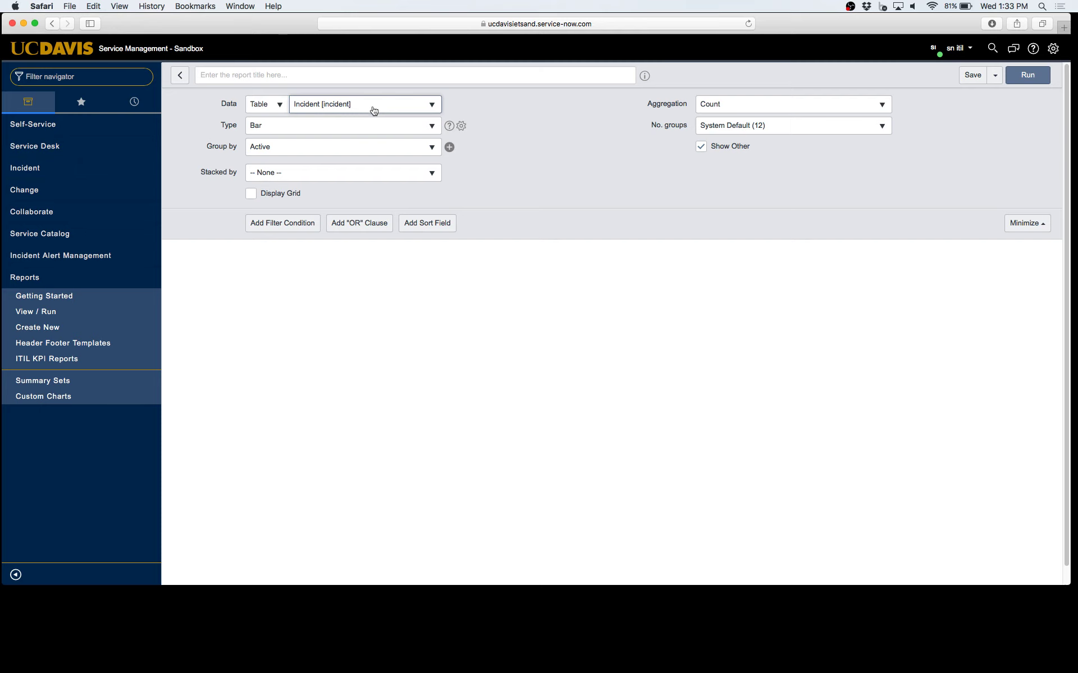
left_click(300, 131)
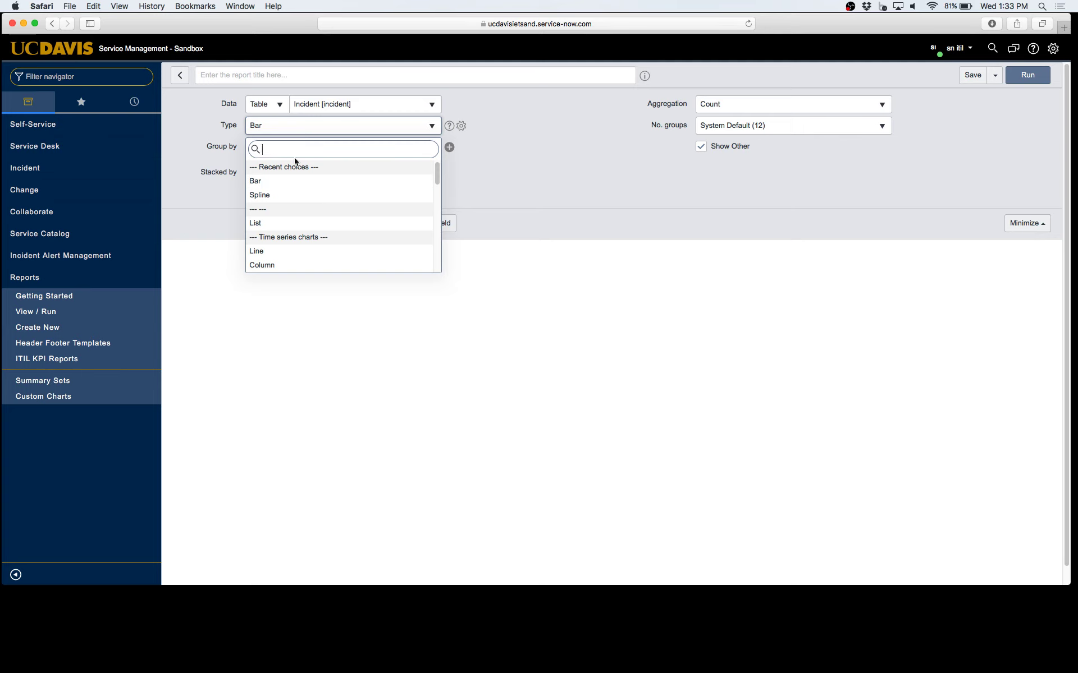
scroll(309, 210, "down", 10)
scroll(313, 208, "up", 15)
left_click(303, 181)
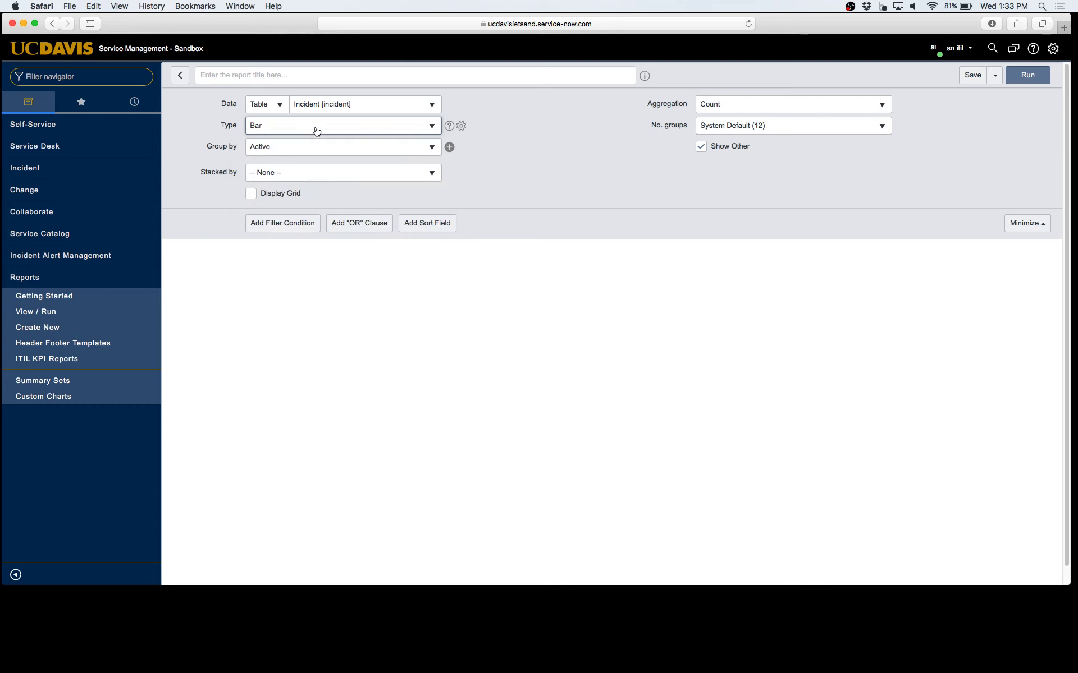
Check the chart-type help, then bring up the Group by field list
left_click(449, 128)
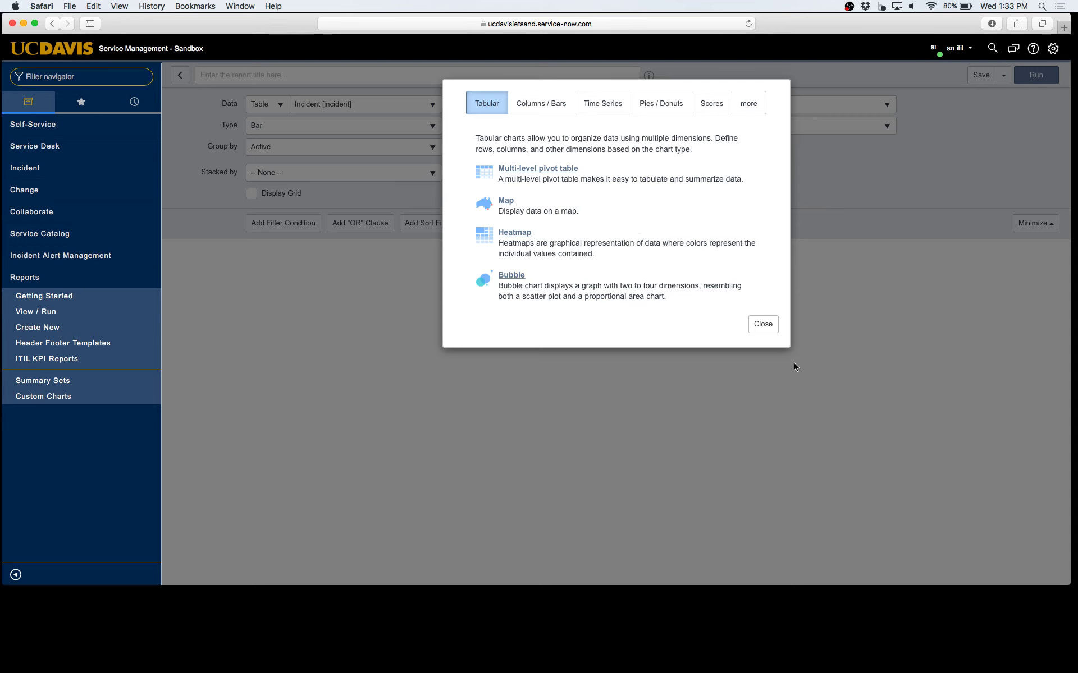
left_click(769, 326)
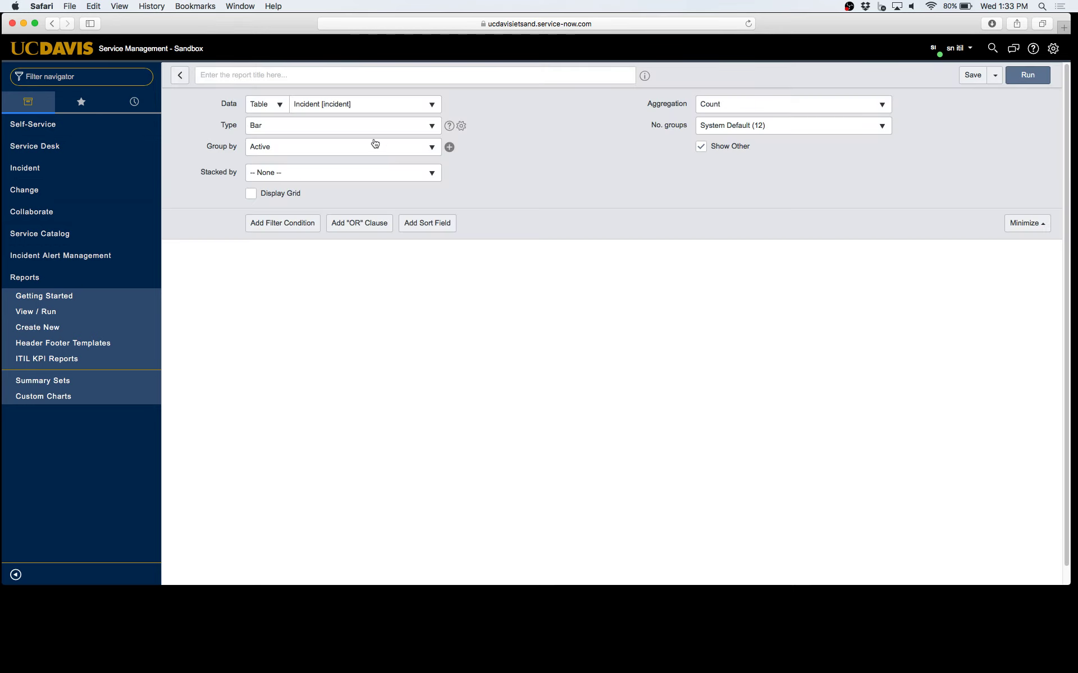
left_click(411, 148)
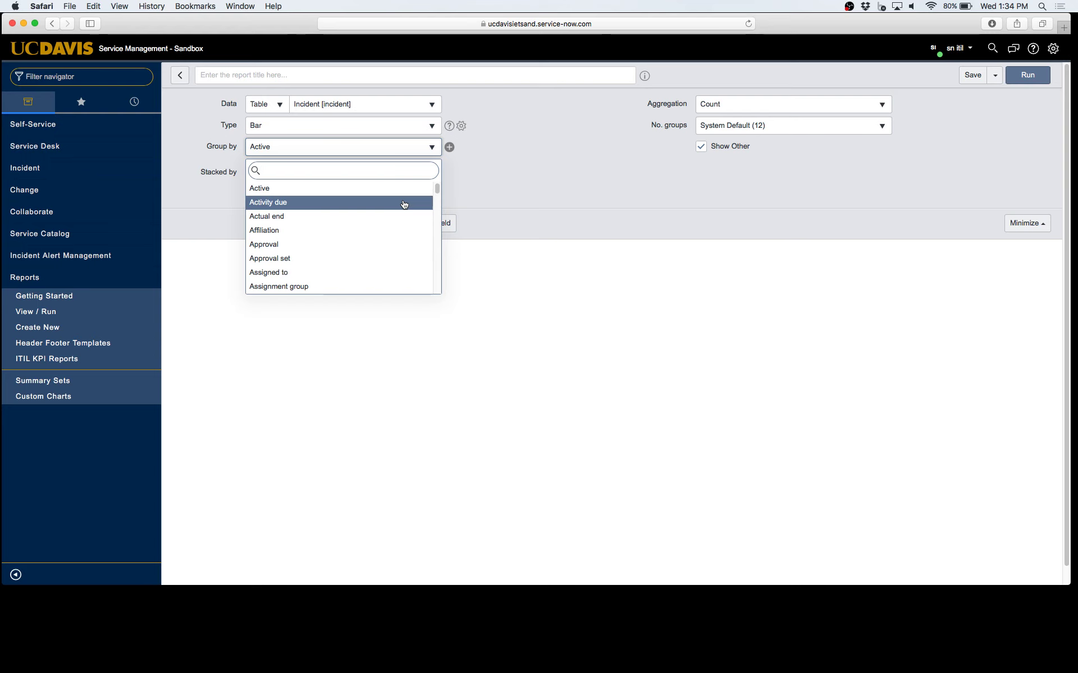
Search the Group by fields for 'con' and group the report by Contact type
scroll(408, 194, "down", 5)
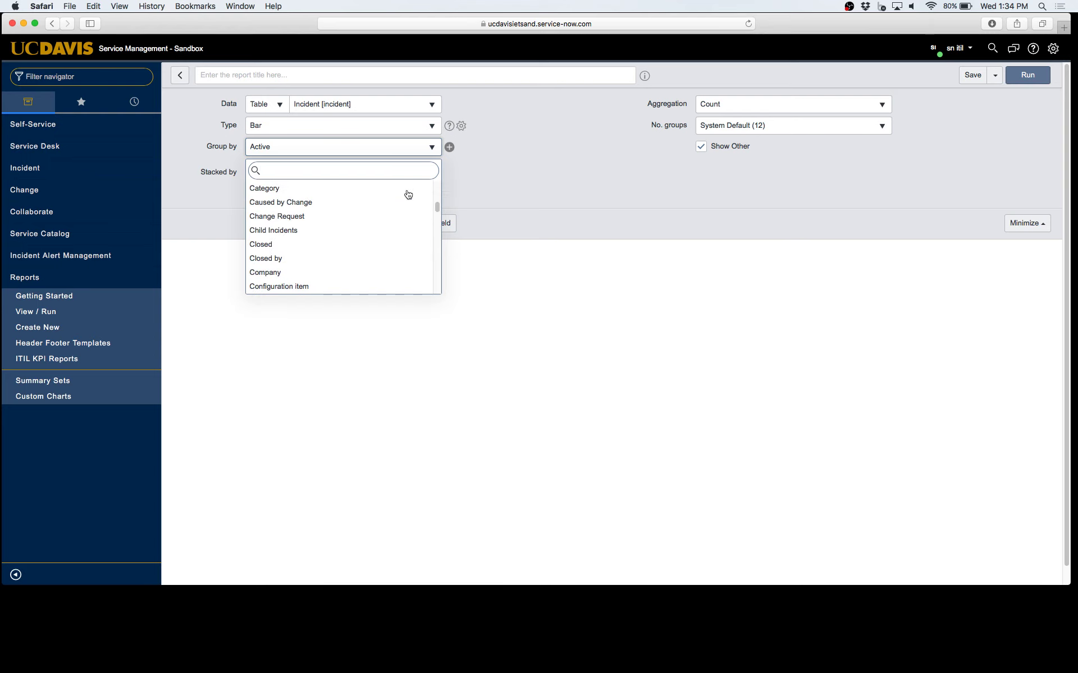
scroll(399, 196, "down", 5)
scroll(381, 195, "down", 5)
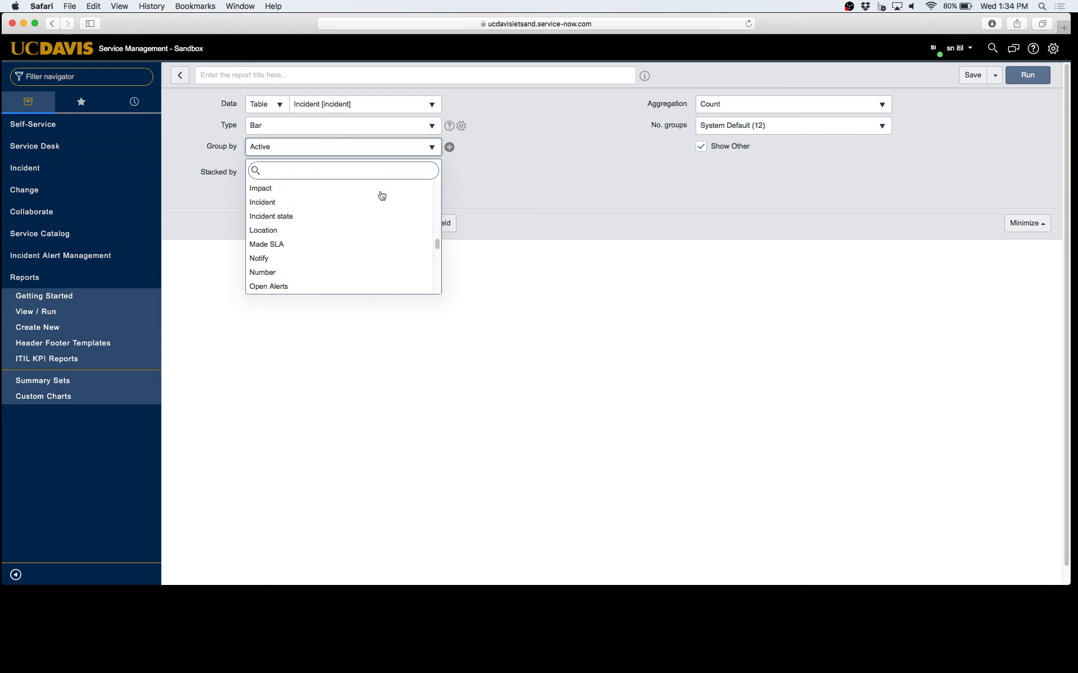
scroll(381, 196, "down", 10)
scroll(384, 195, "up", 5)
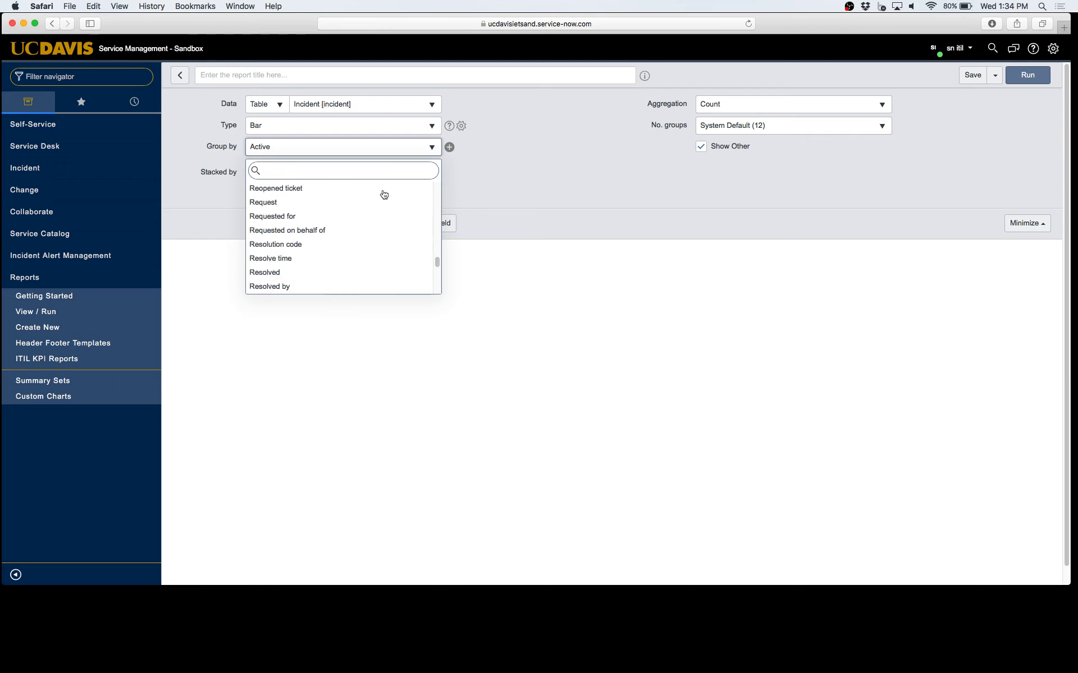
scroll(384, 194, "up", 20)
scroll(384, 195, "down", 3)
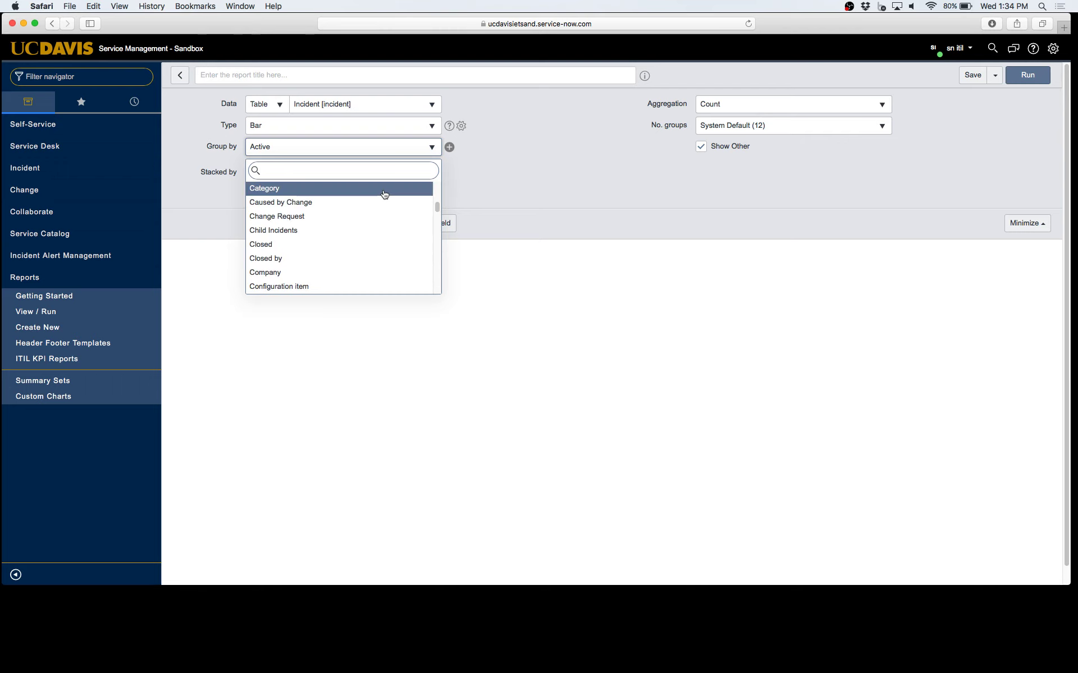
scroll(383, 195, "down", 4)
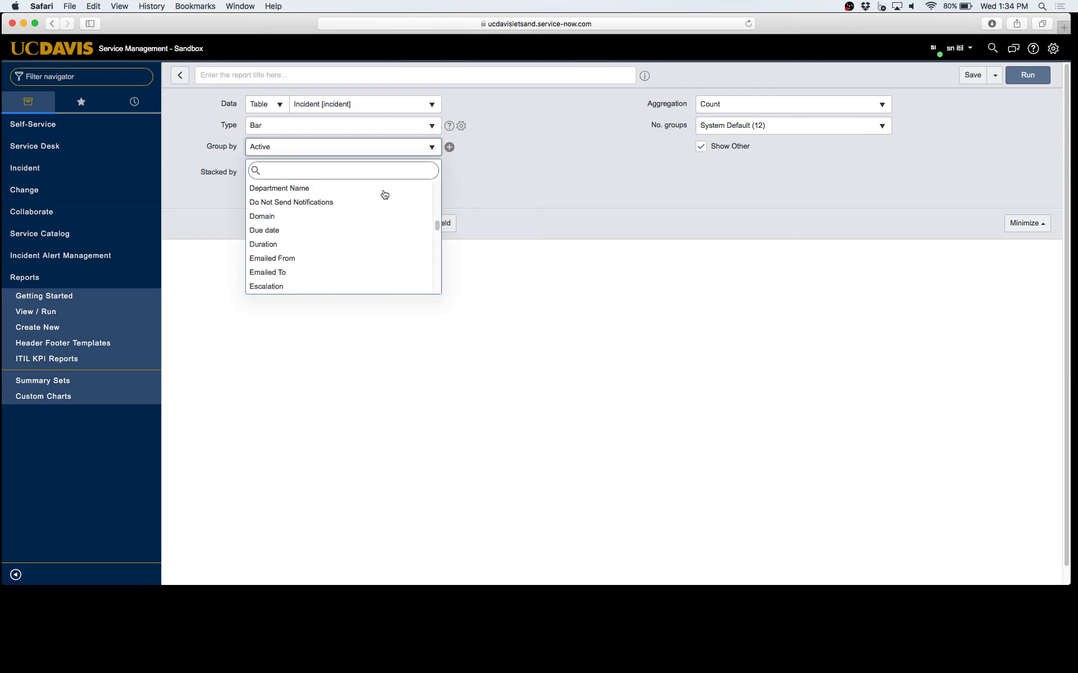
scroll(410, 197, "up", 4)
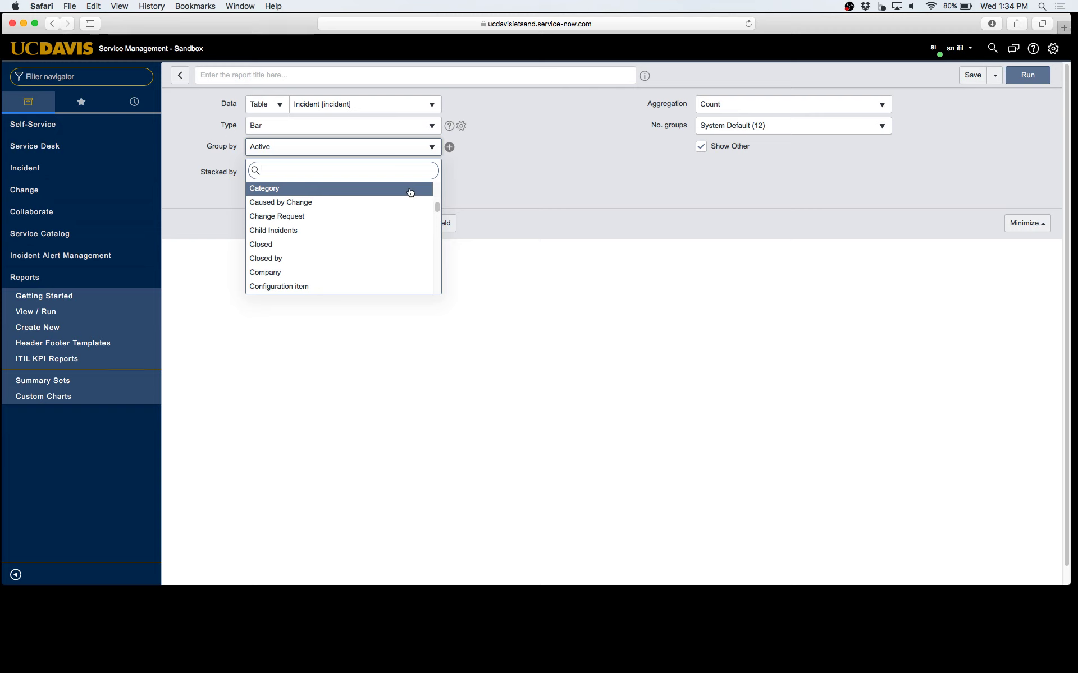
type("con")
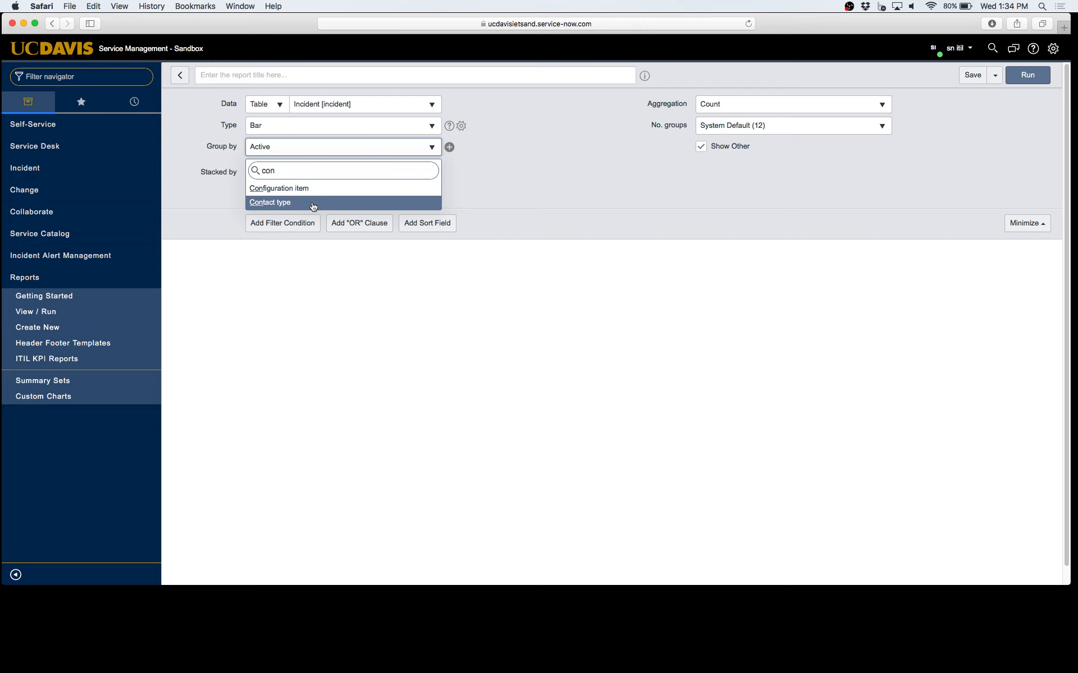
left_click(313, 203)
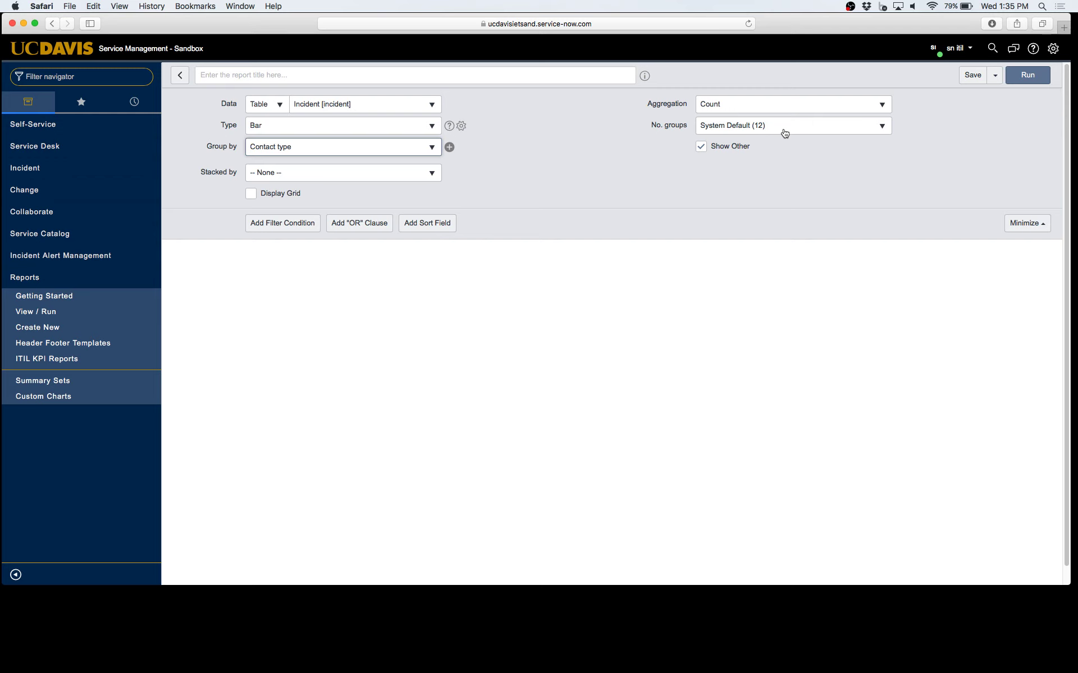
left_click(784, 132)
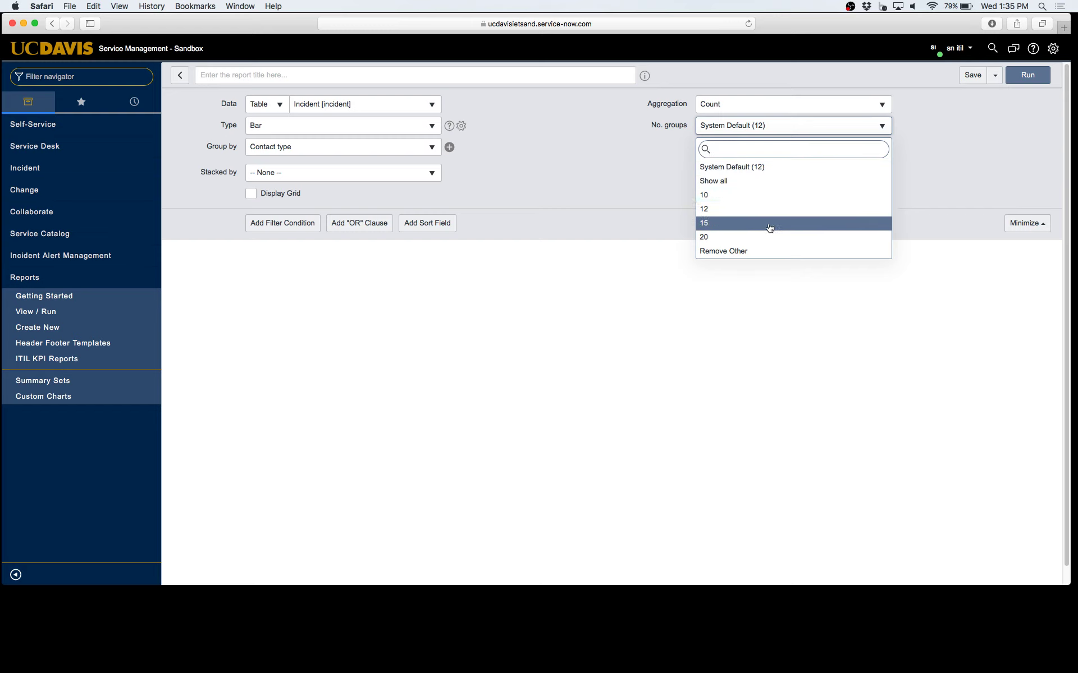
left_click(638, 166)
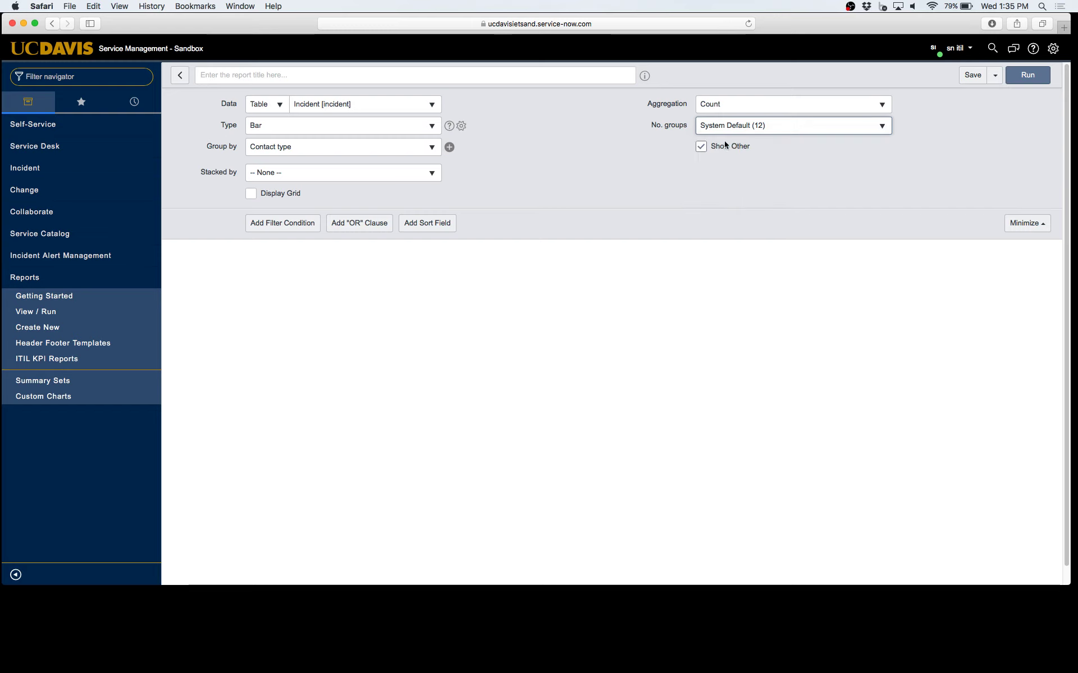
mouse_move(748, 142)
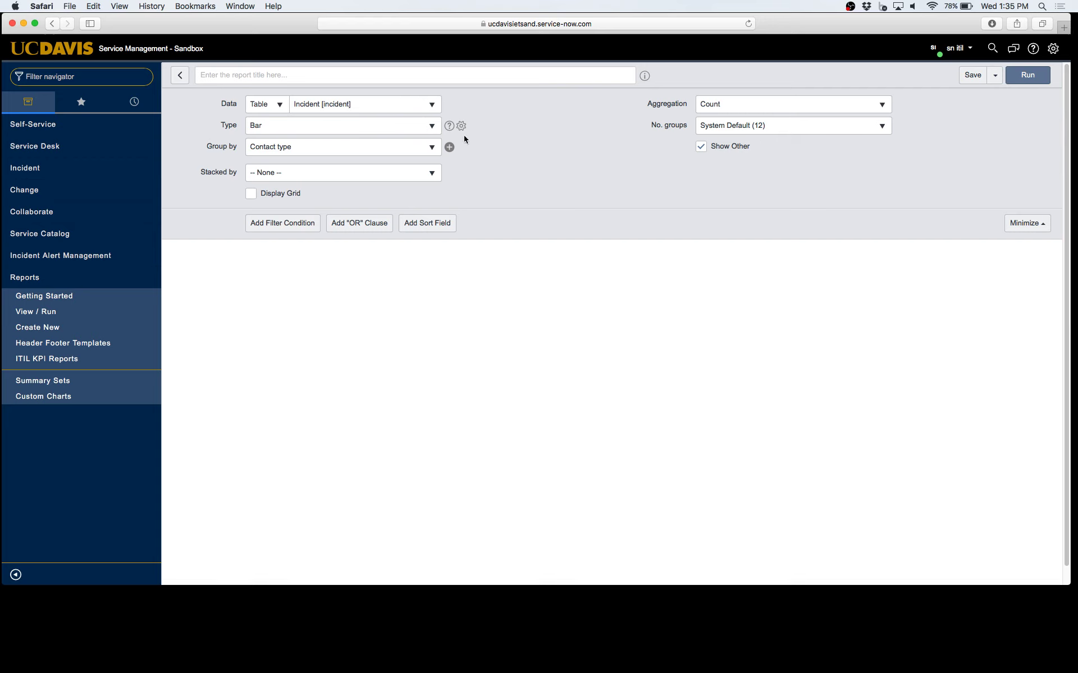
Switch the chart to Spline and trend it by the Opened date
left_click(424, 129)
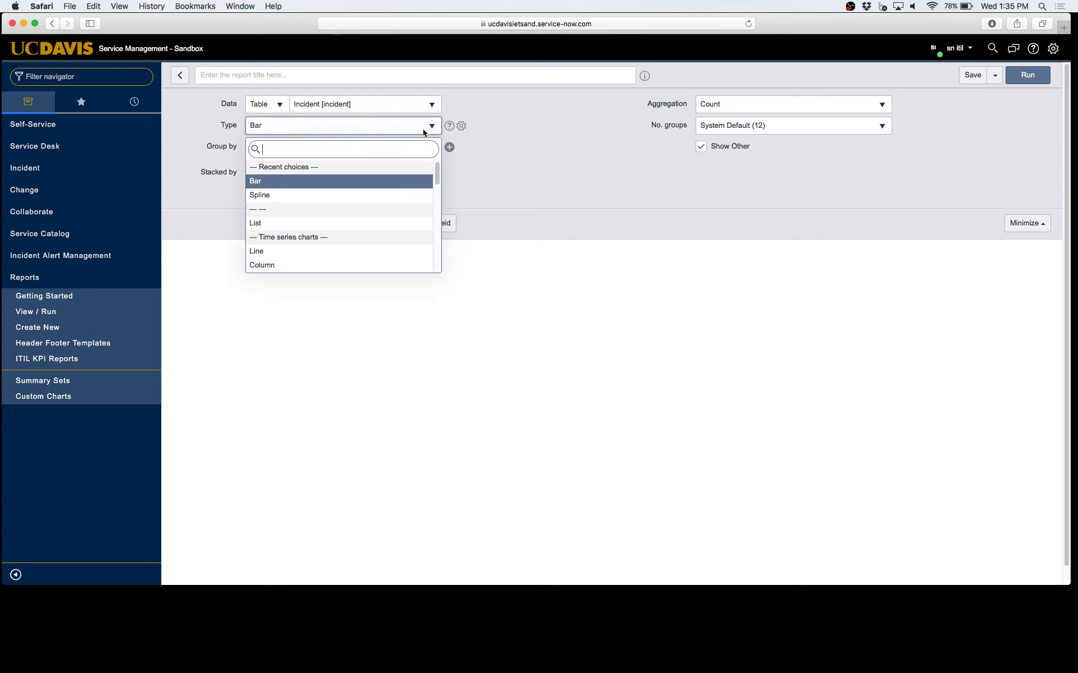
left_click(367, 196)
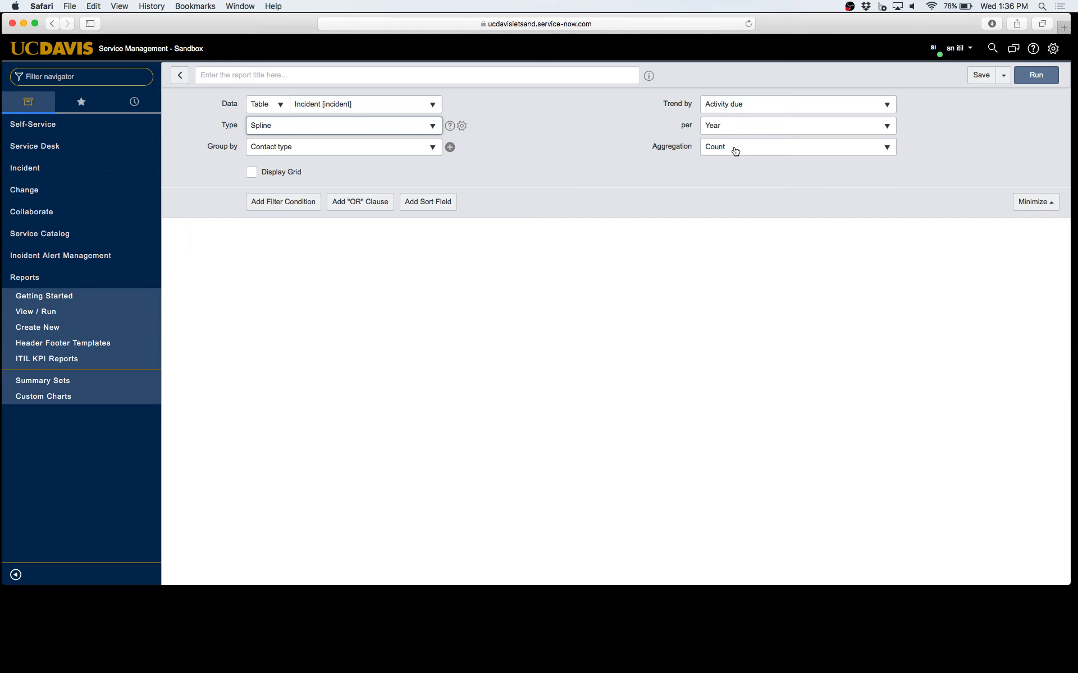
left_click(754, 105)
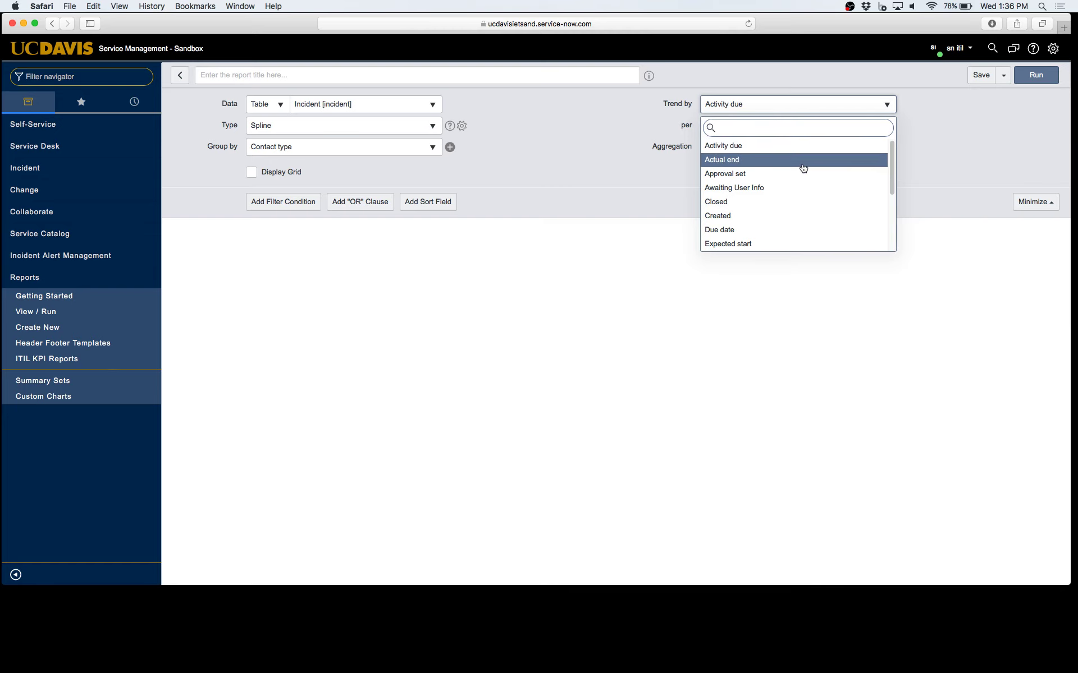
scroll(800, 168, "down", 5)
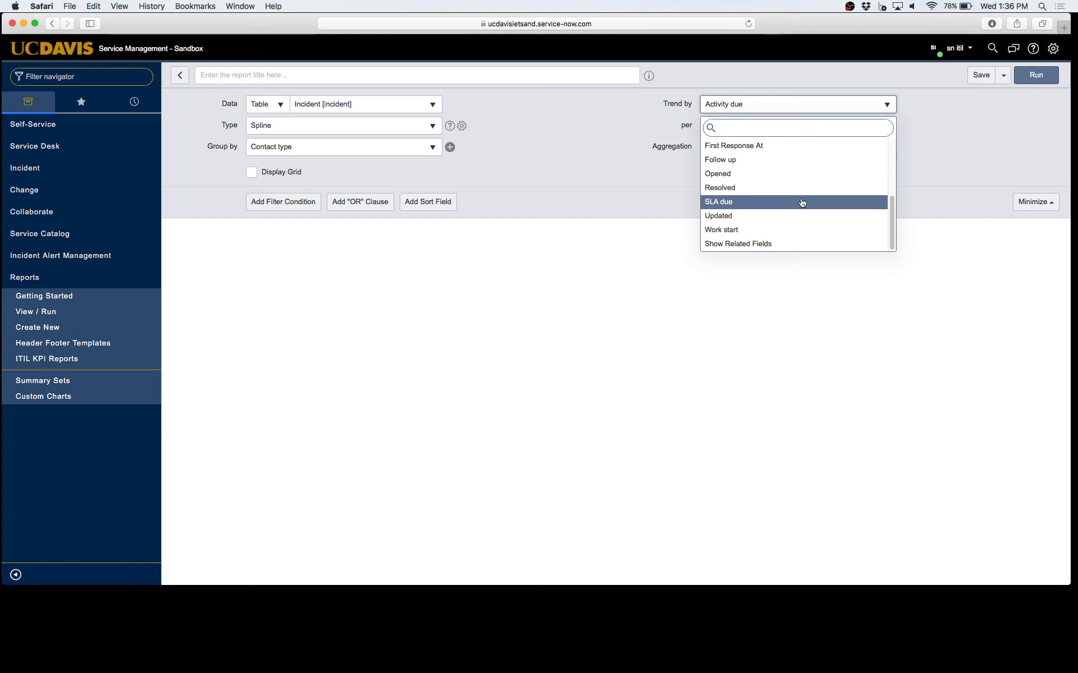
scroll(811, 205, "up", 5)
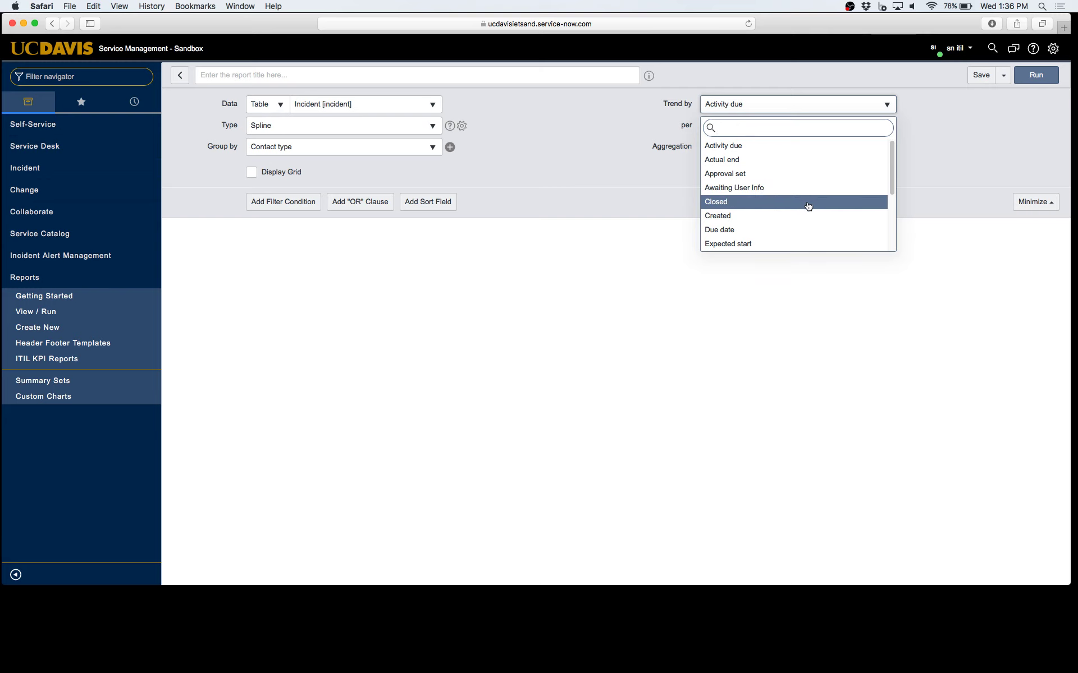
scroll(808, 205, "down", 5)
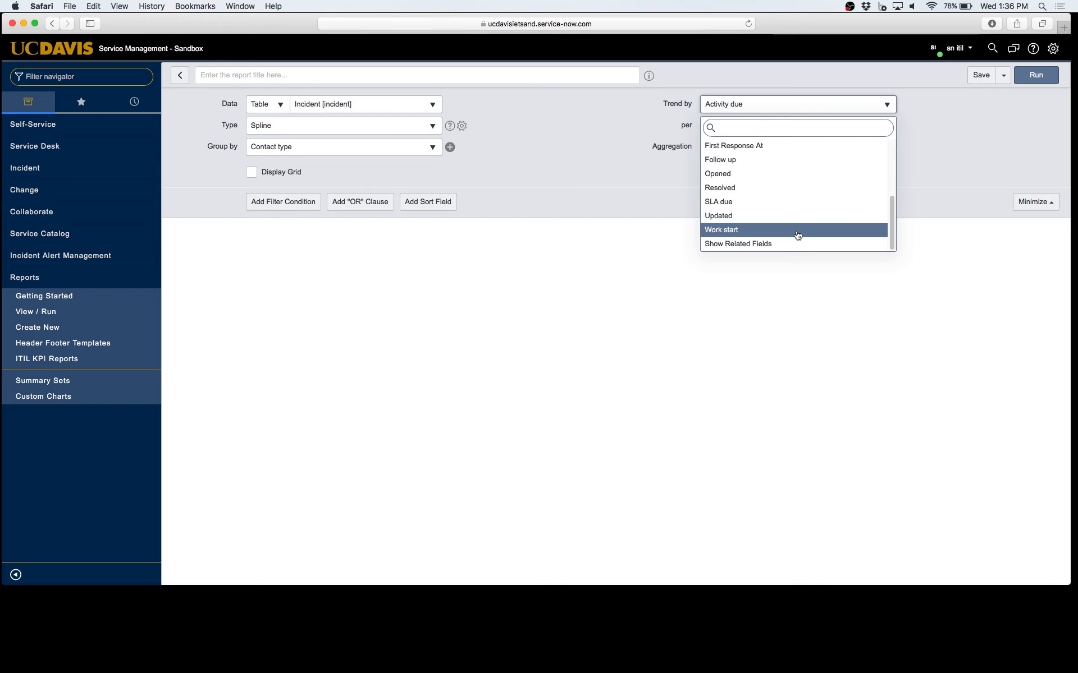
left_click(783, 174)
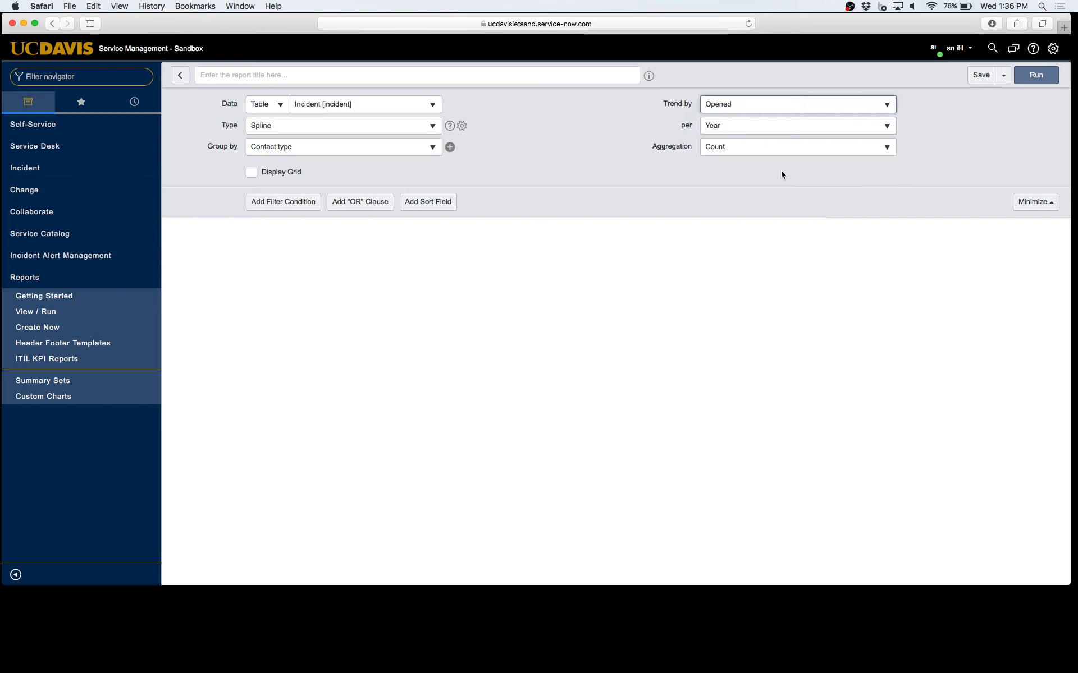
Keep the Year trend interval, switch back to a Bar chart and run the report
left_click(751, 130)
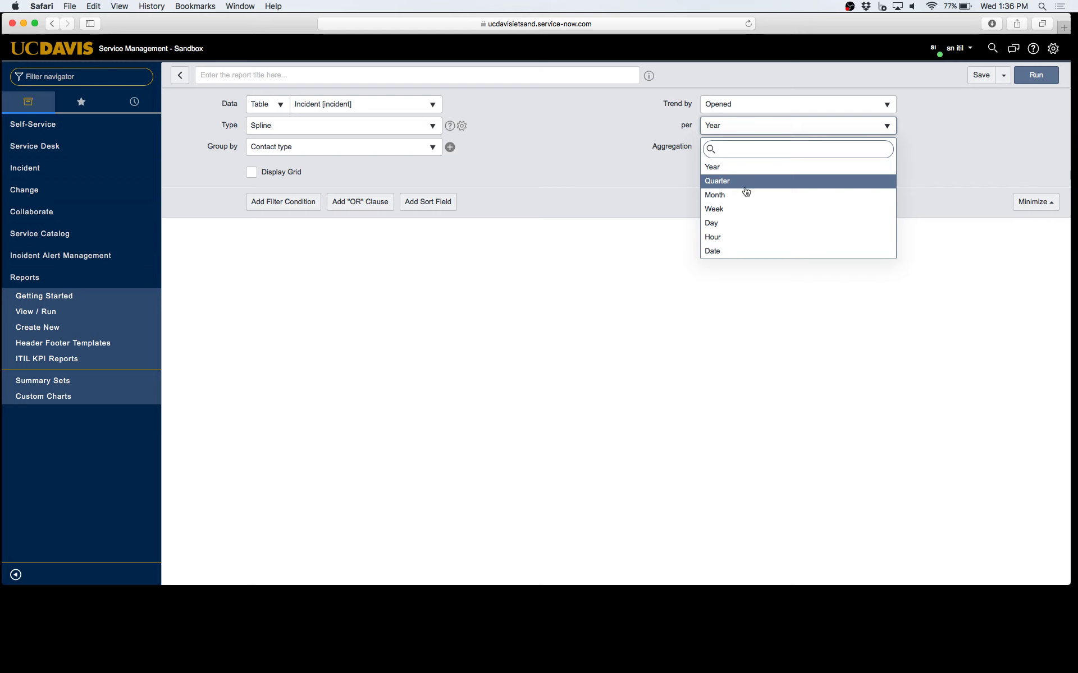
left_click(746, 128)
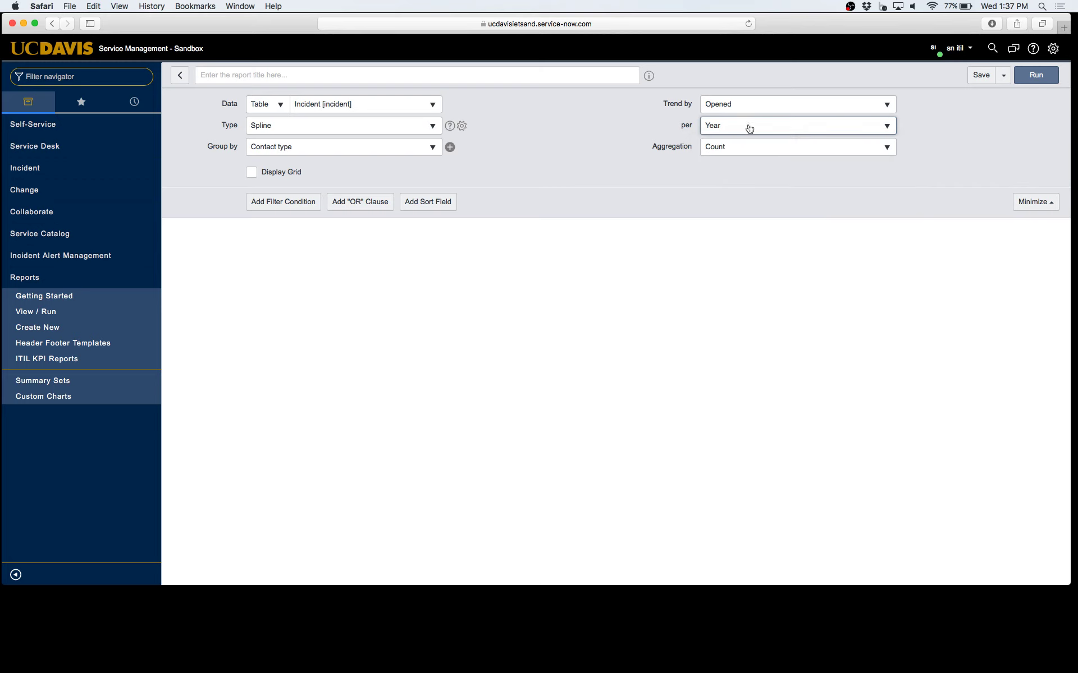
left_click(412, 130)
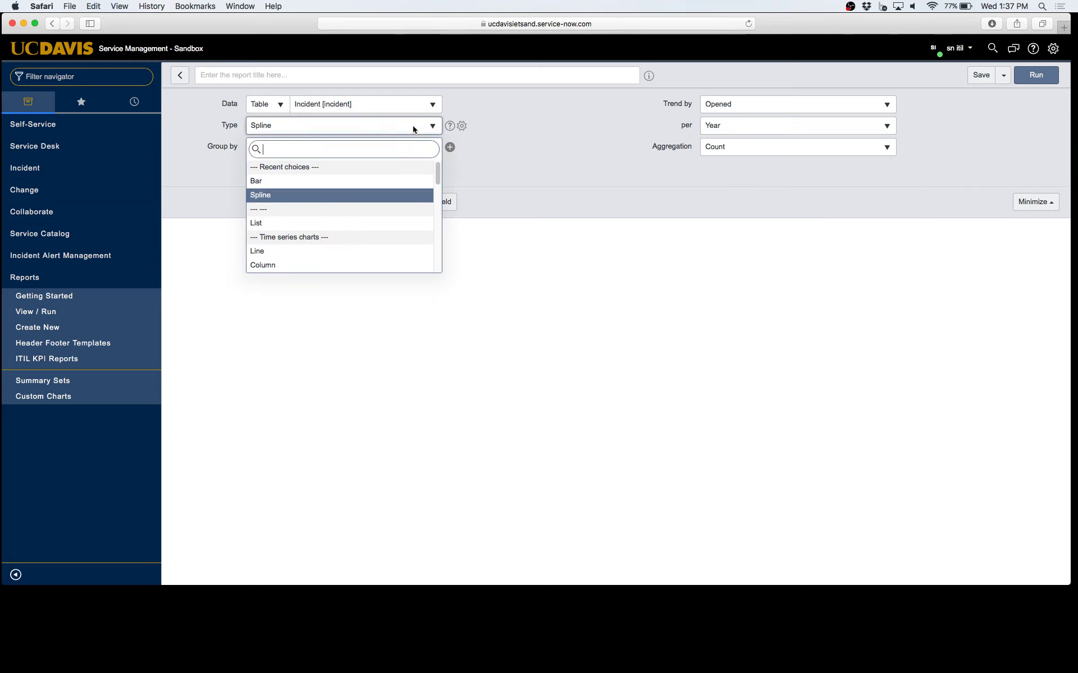
scroll(395, 194, "down", 10)
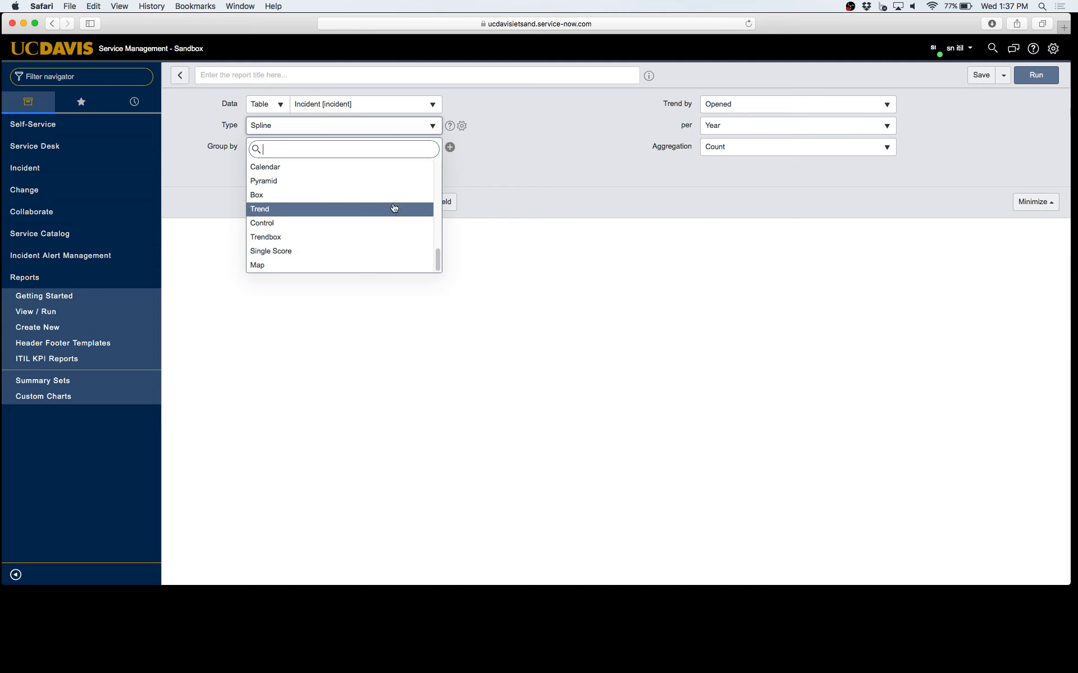
scroll(394, 208, "up", 10)
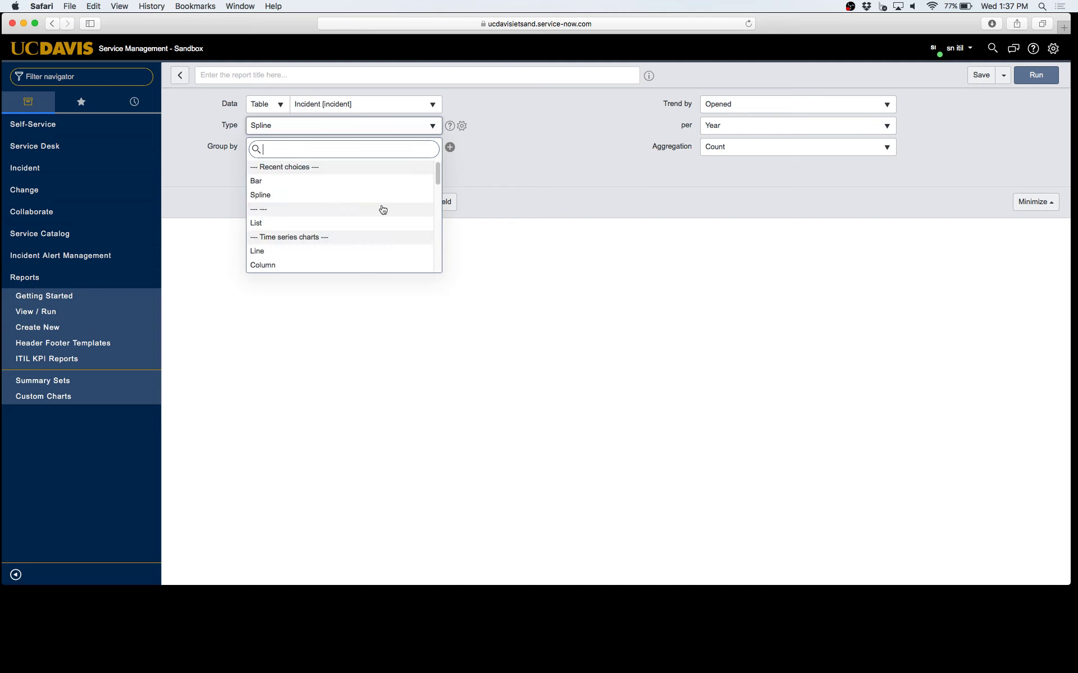
left_click(362, 185)
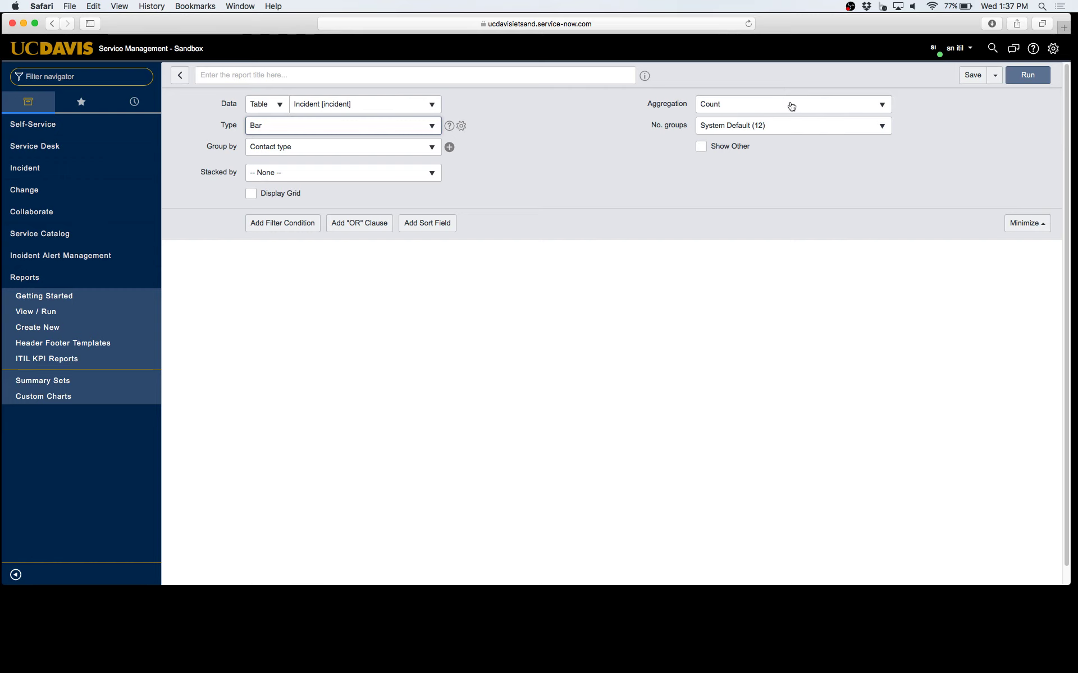
left_click(1041, 79)
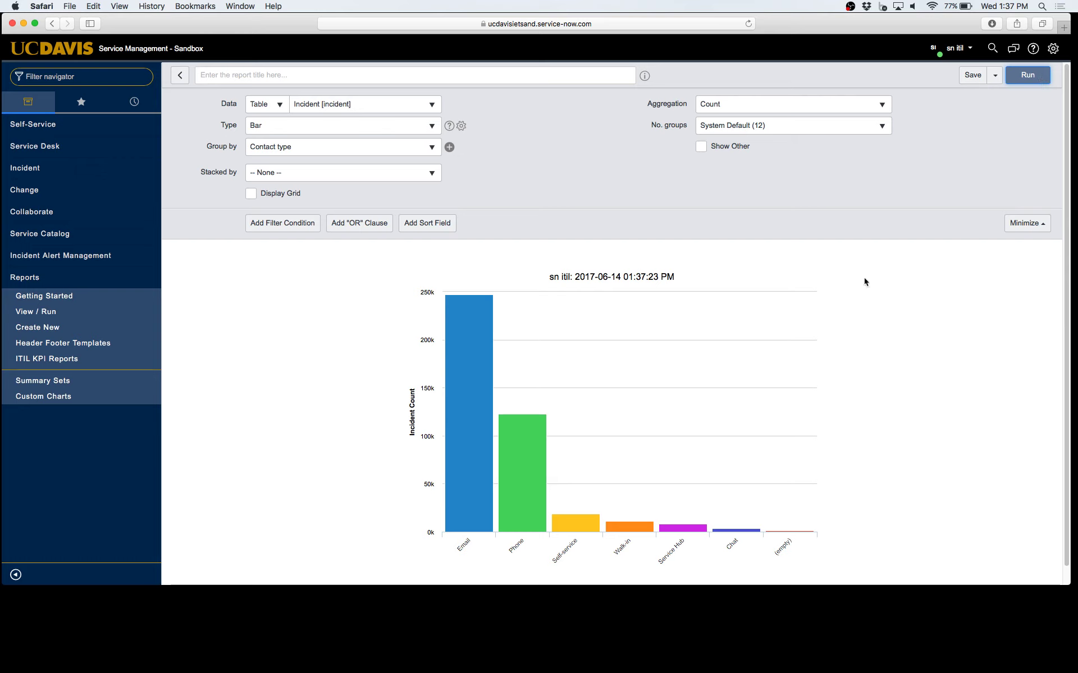
Read the Email (247,101) and Self-service bar values on the Contact type chart
mouse_move(483, 524)
scroll(491, 507, "down", 1)
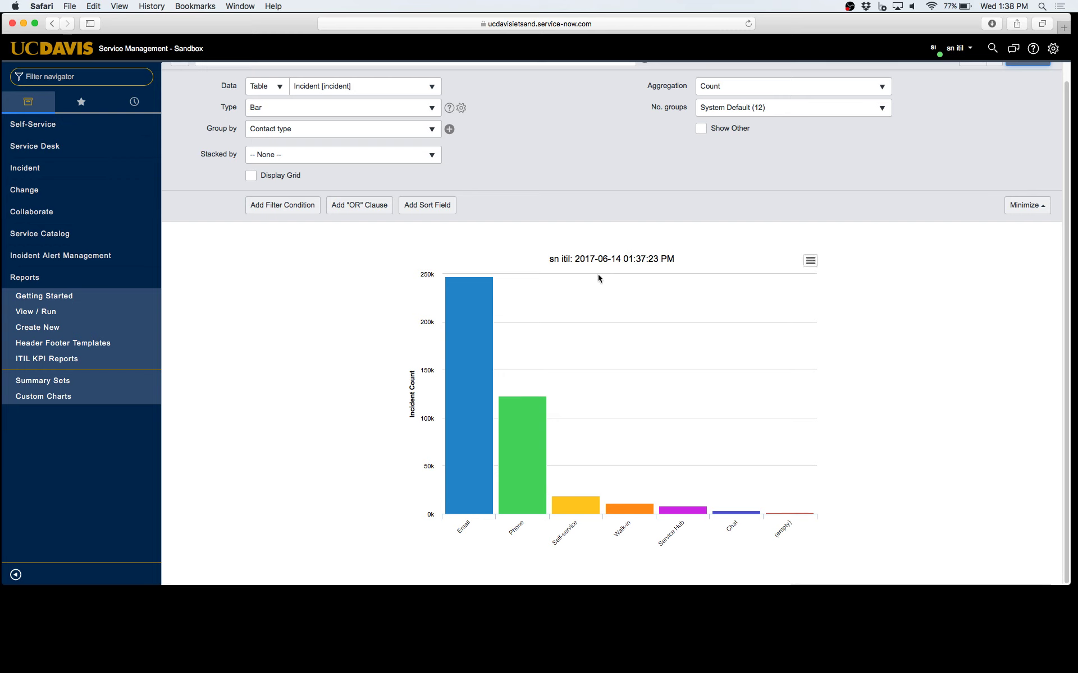
mouse_move(453, 348)
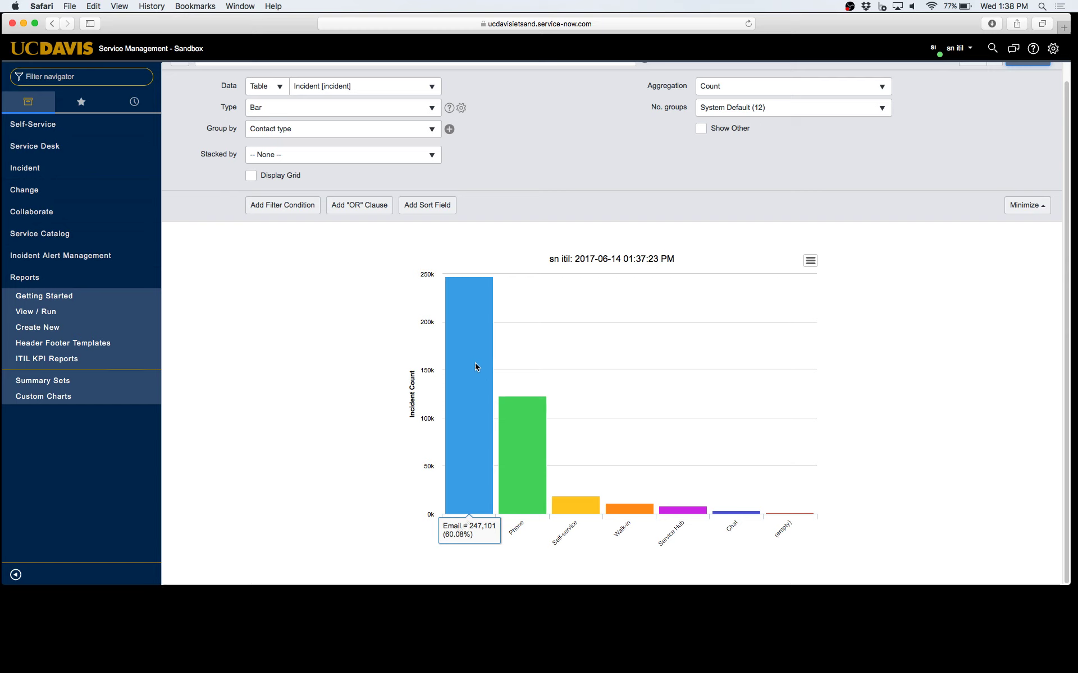
mouse_move(579, 498)
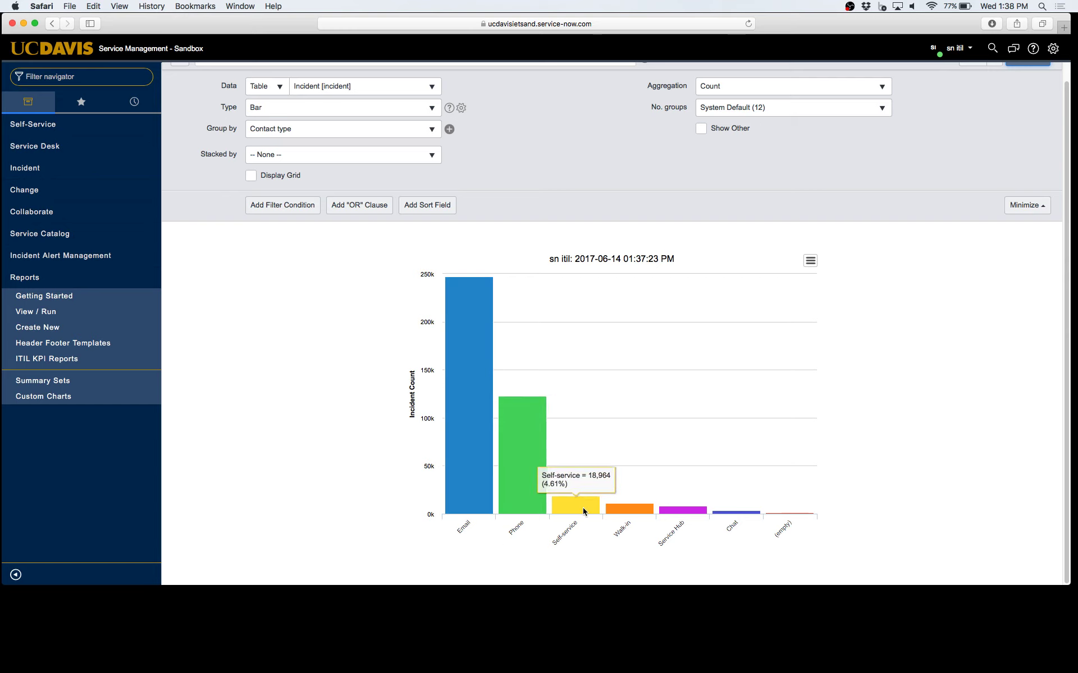
mouse_move(489, 437)
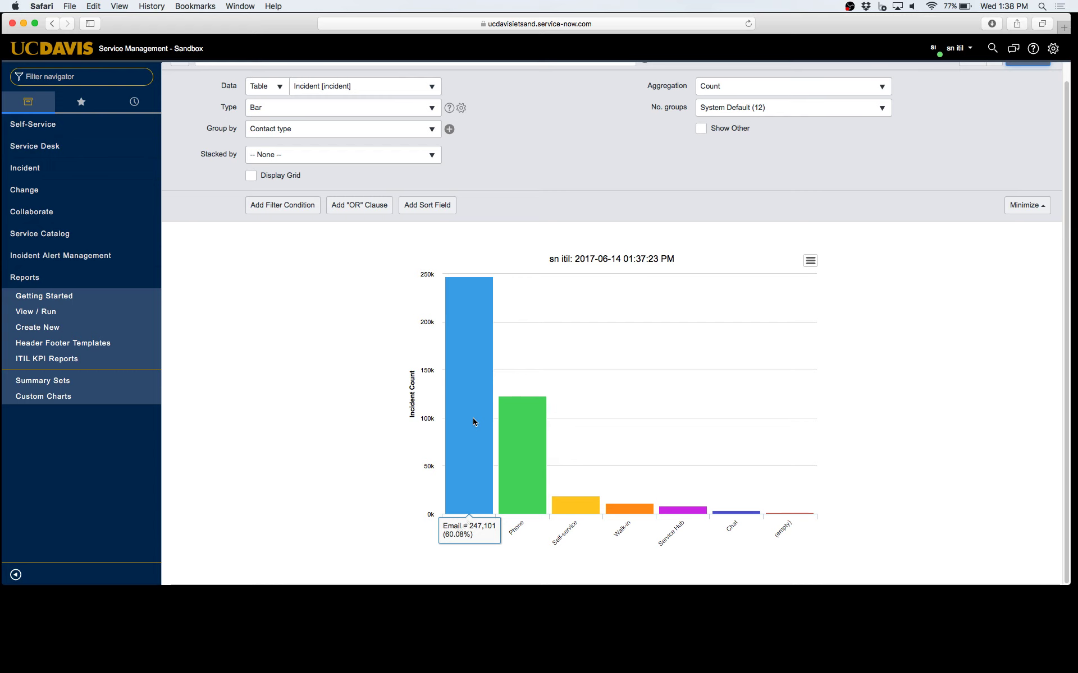
scroll(659, 306, "up", 1)
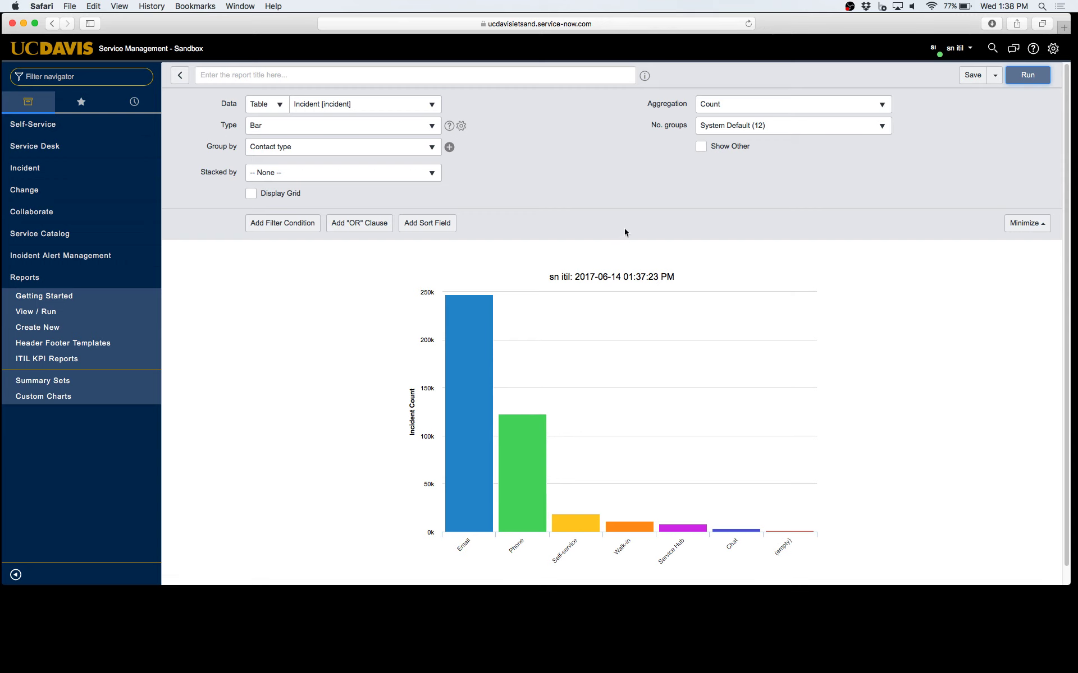
Title the report 'Example Report' and save it
left_click(329, 71)
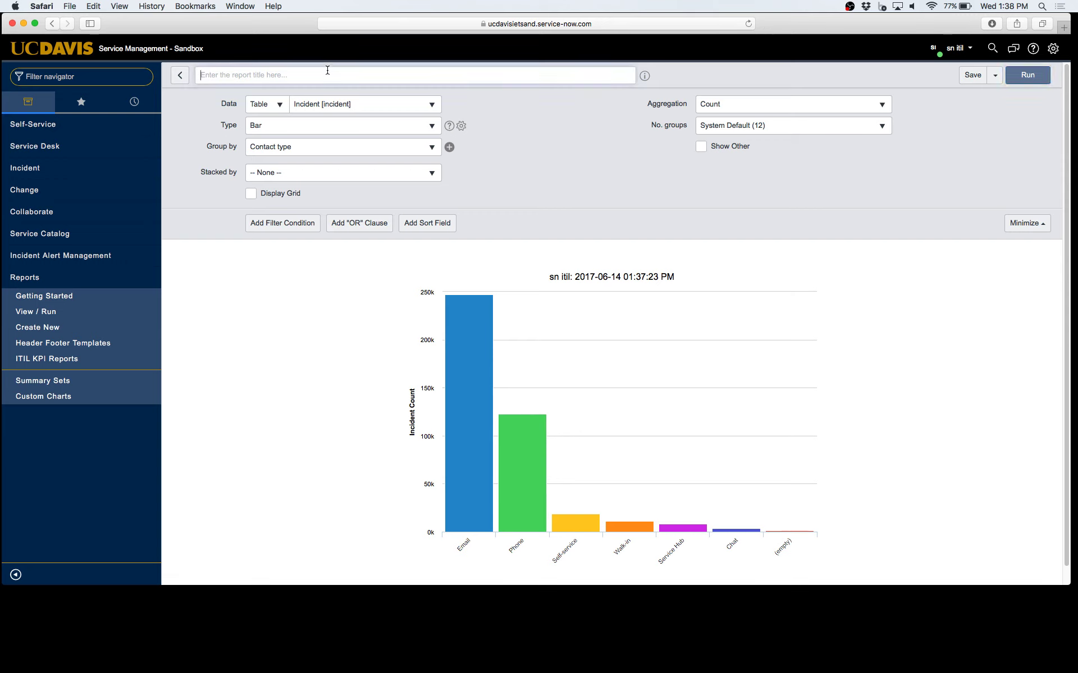
type("Exam")
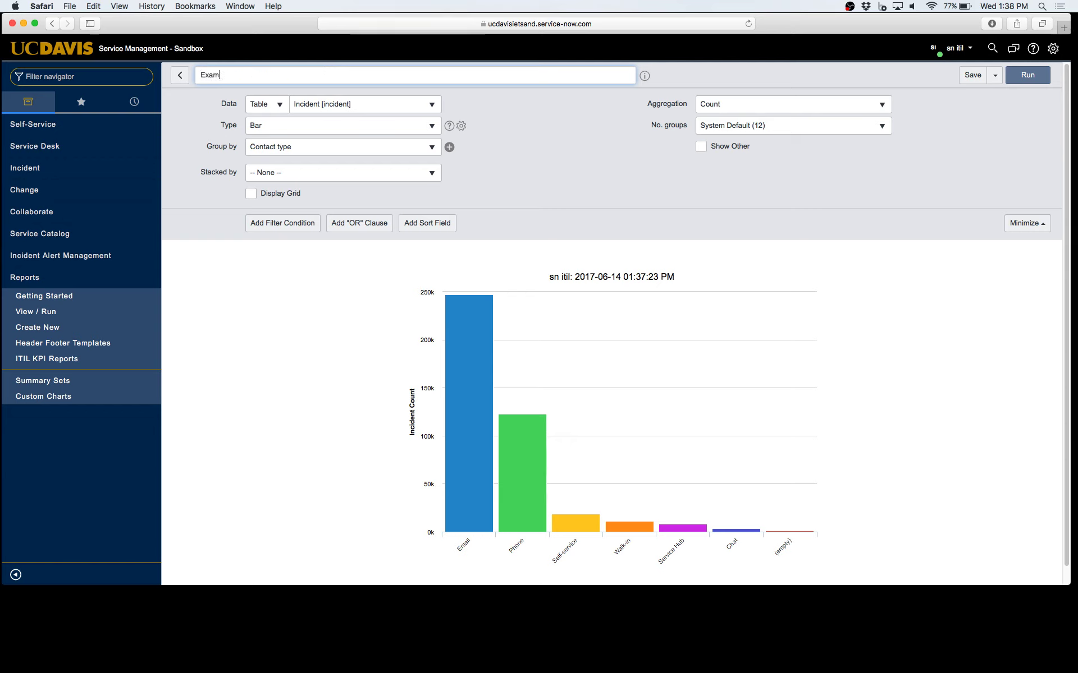
type("ple Report")
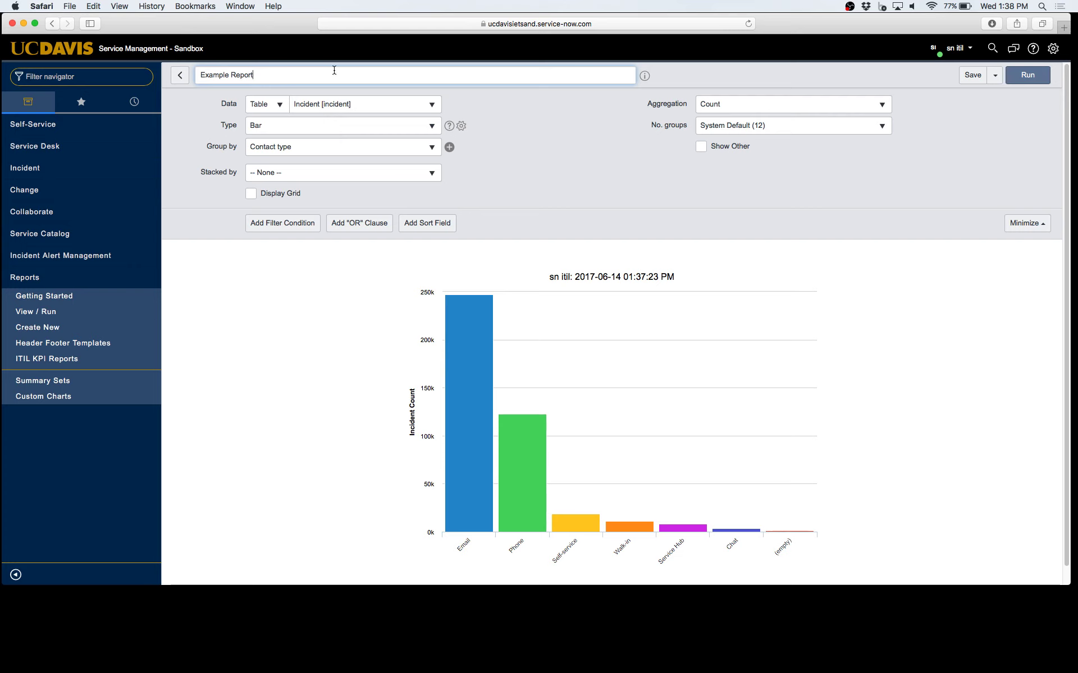
left_click(514, 130)
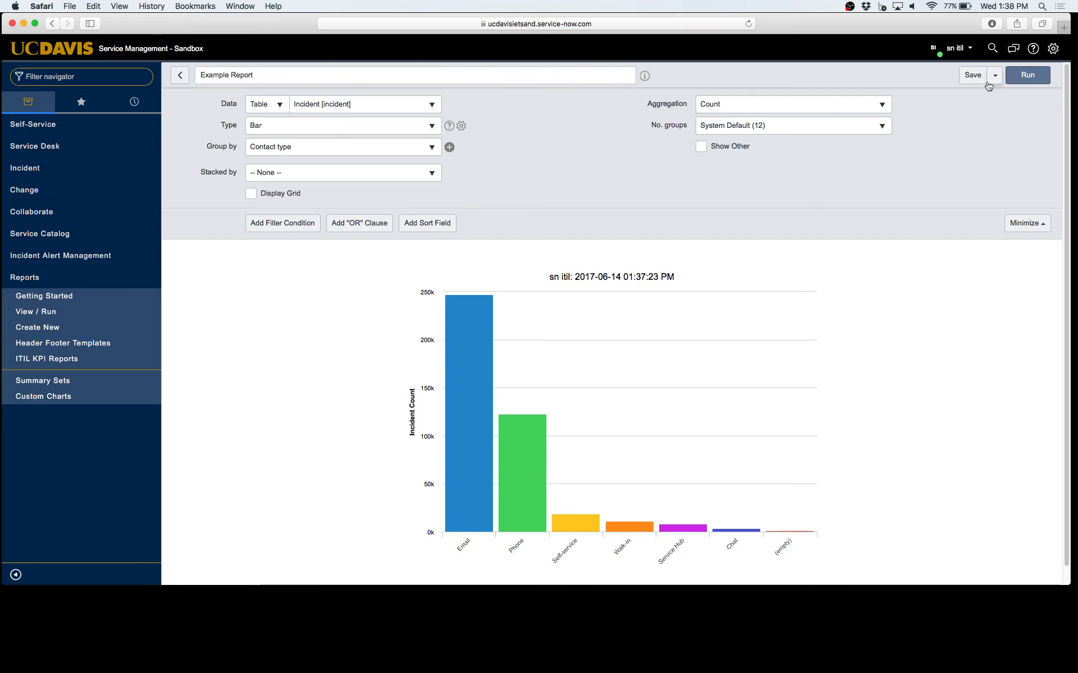
left_click(971, 77)
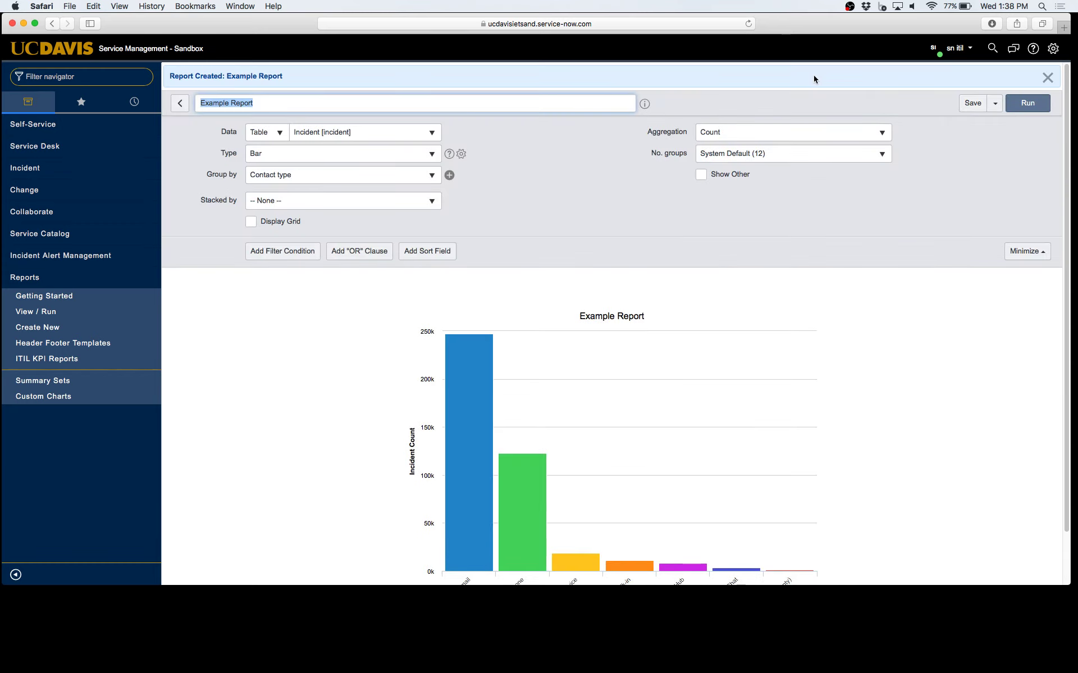
Open Example Report from Reports > View / Run and show its extra save and export options
left_click(963, 170)
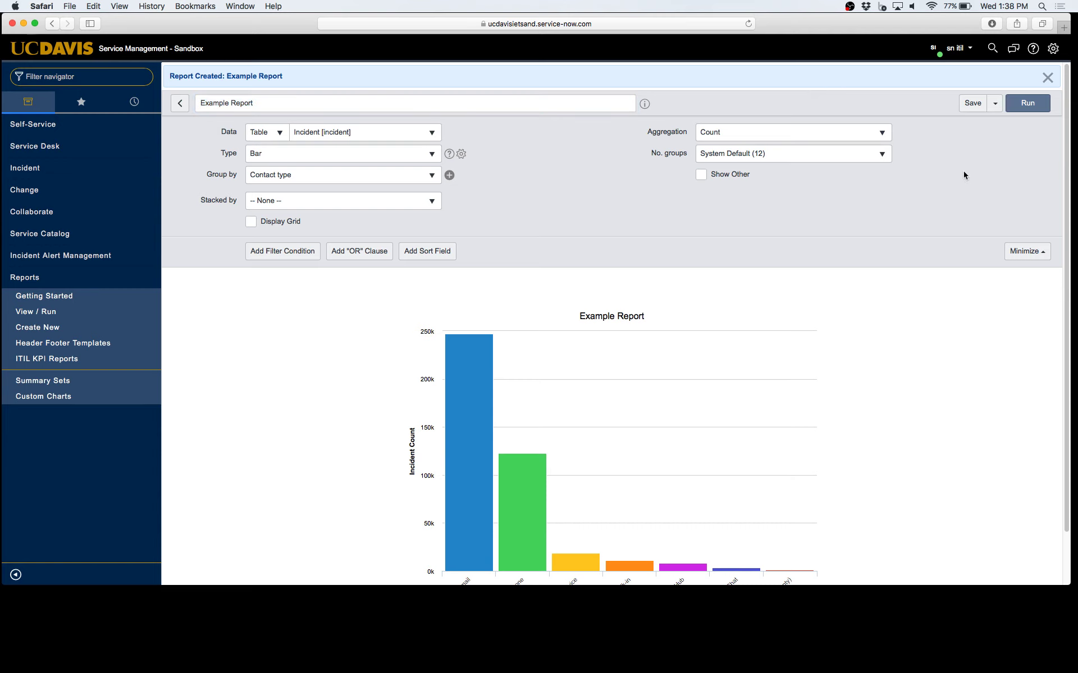
scroll(965, 155, "down", 3)
scroll(964, 155, "up", 3)
left_click(52, 321)
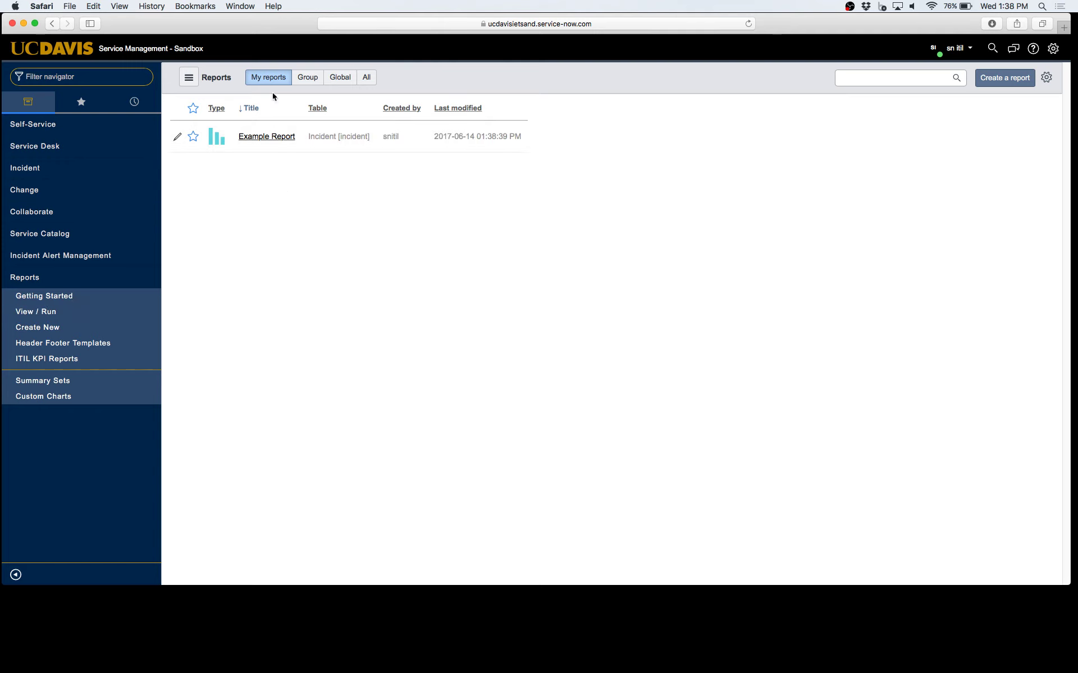
left_click(281, 142)
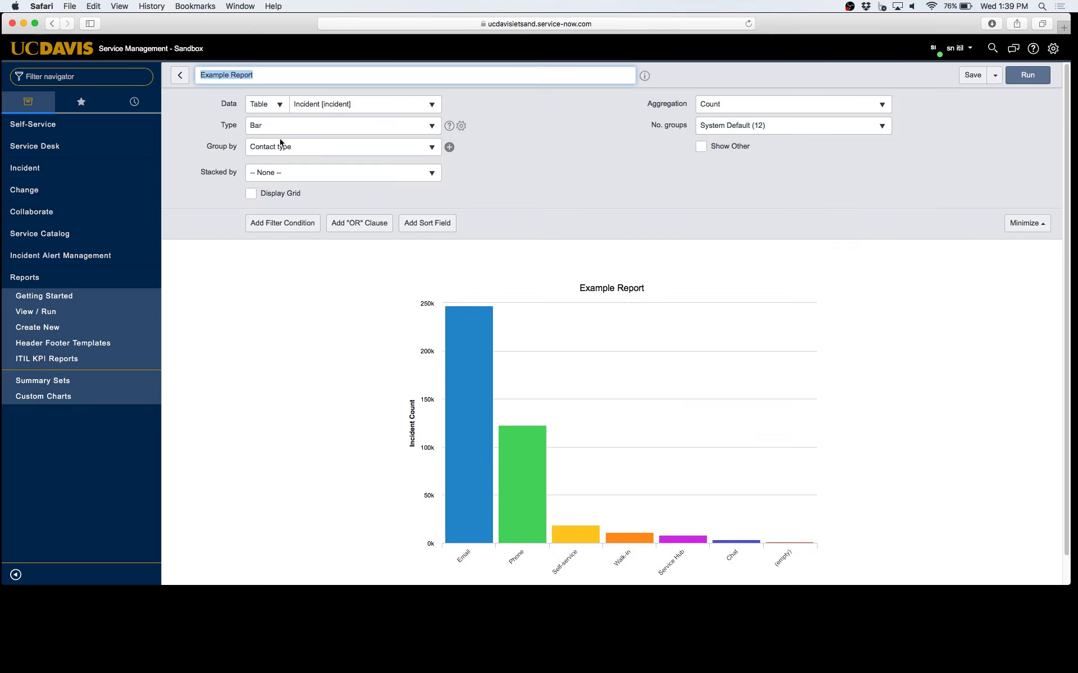
left_click(995, 81)
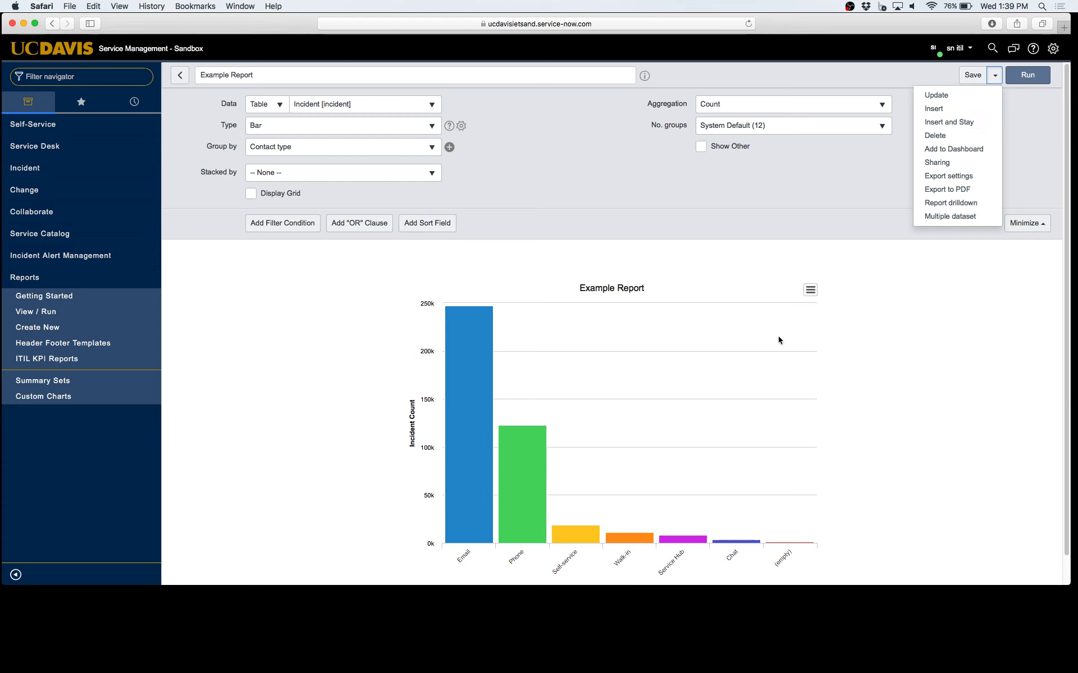
Save a copy as 'Example Report #2' with Insert and Stay
left_click(873, 362)
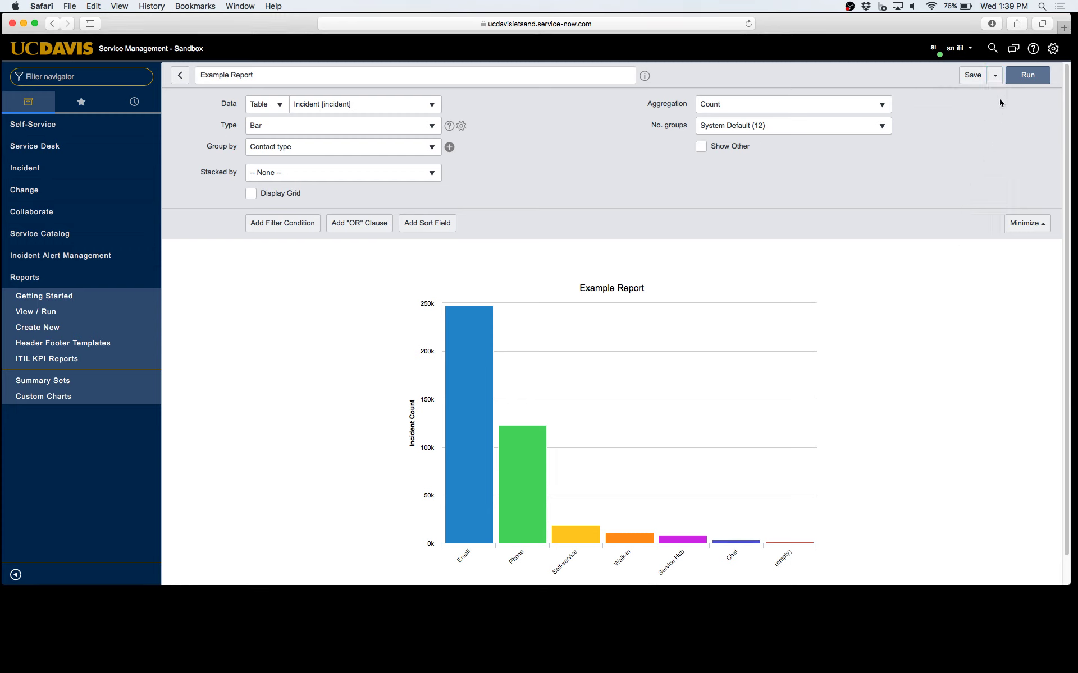
left_click(995, 75)
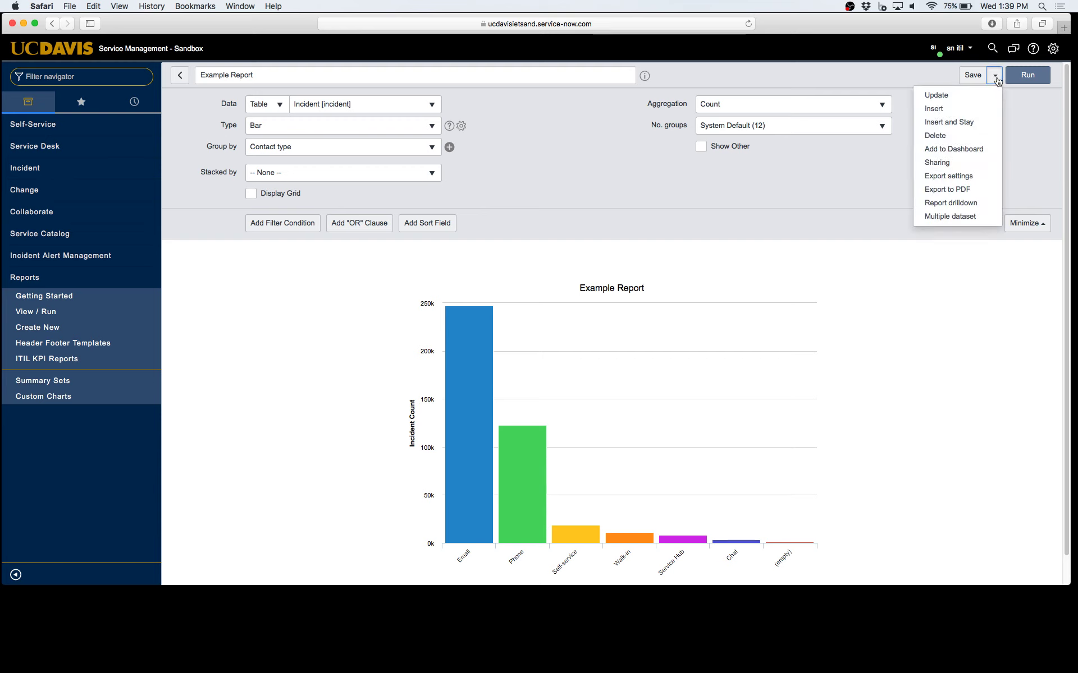
left_click(458, 76)
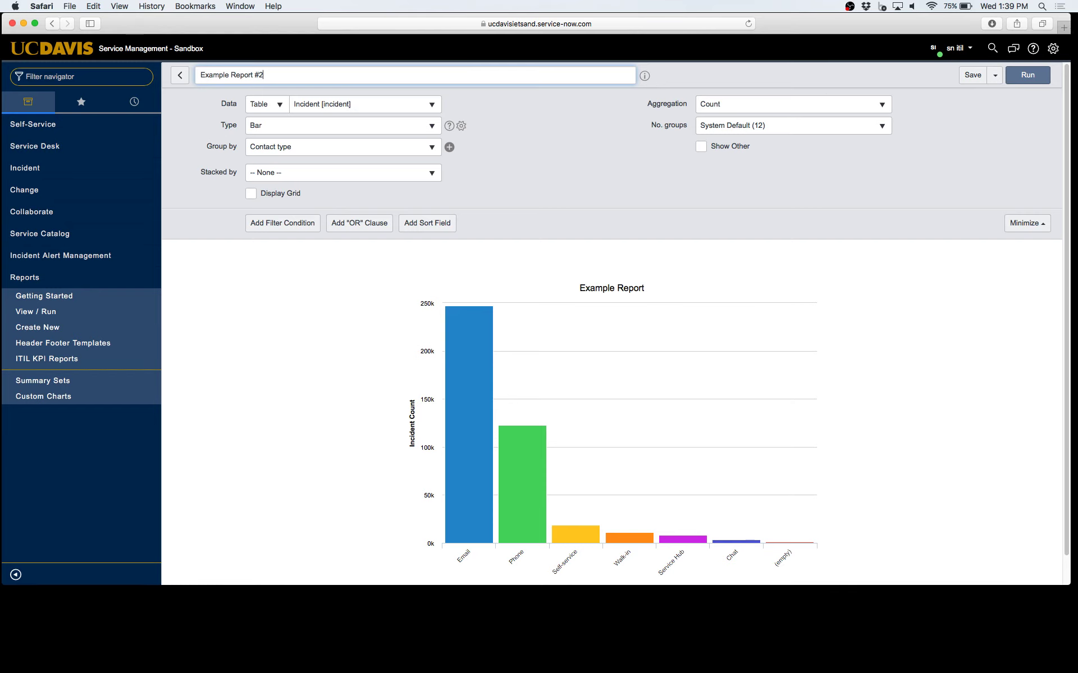
left_click(994, 75)
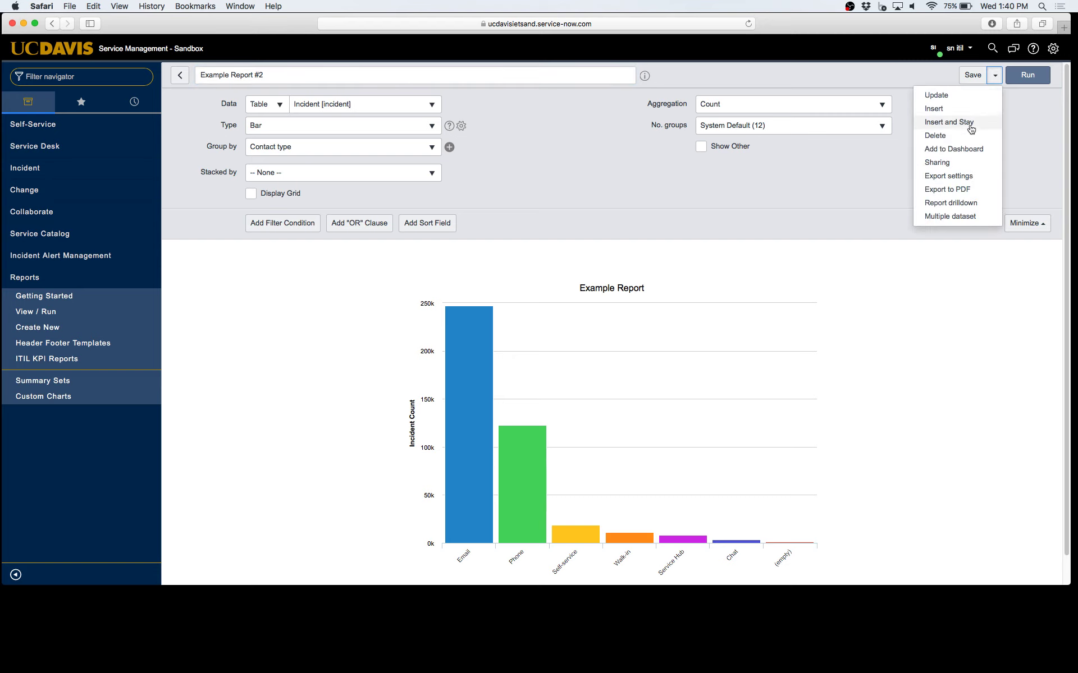
left_click(950, 123)
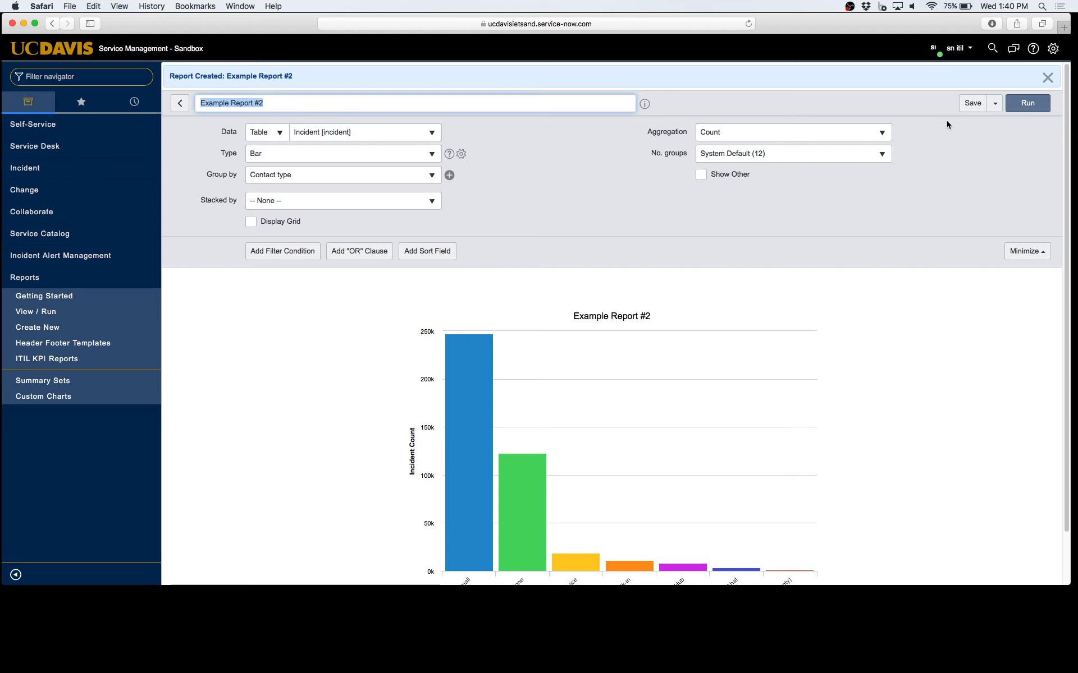
Go to Reports > View / Run, listing Example Report and Example Report #2
left_click(994, 102)
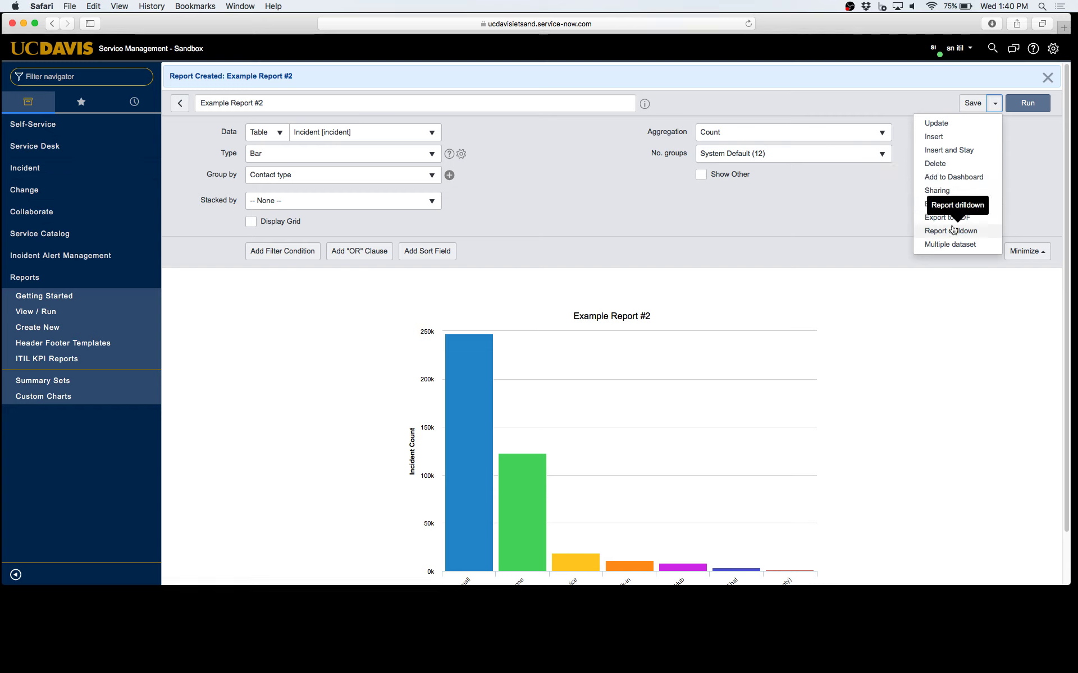
left_click(820, 231)
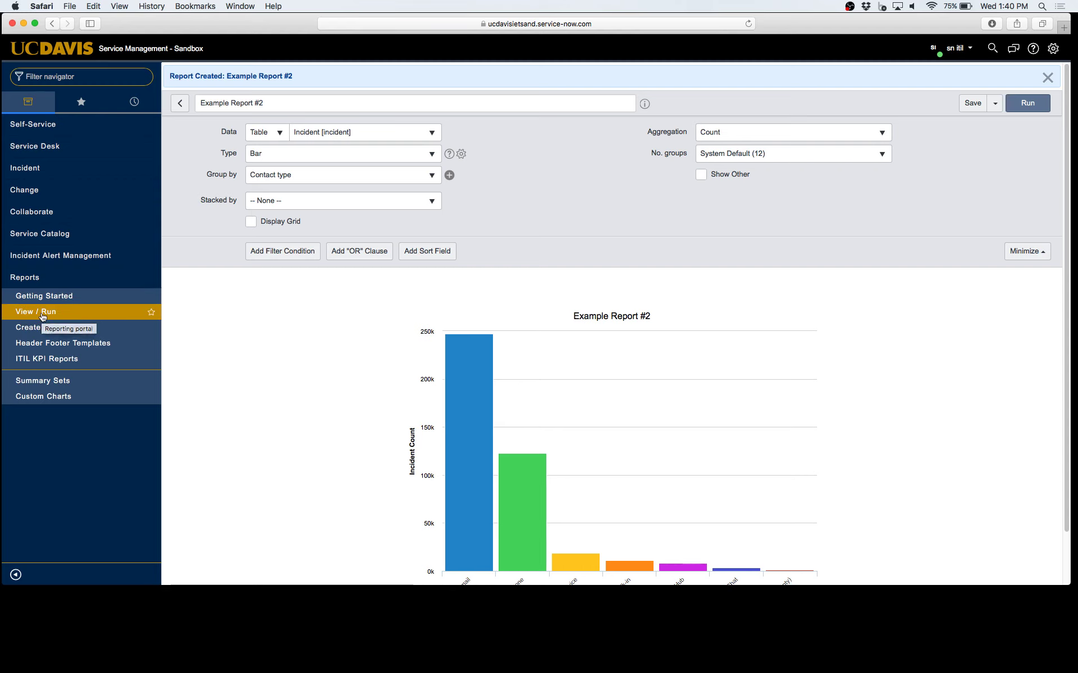
left_click(52, 318)
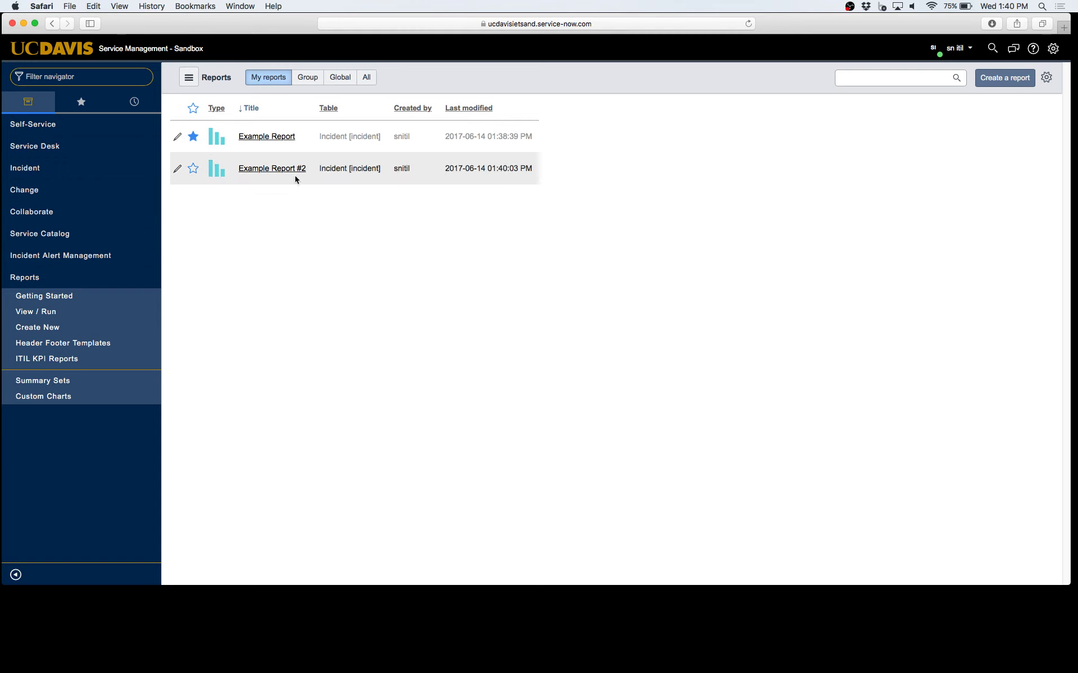
Browse the Group, Global and All report lists, then return to My reports and open List Configuration
left_click(259, 82)
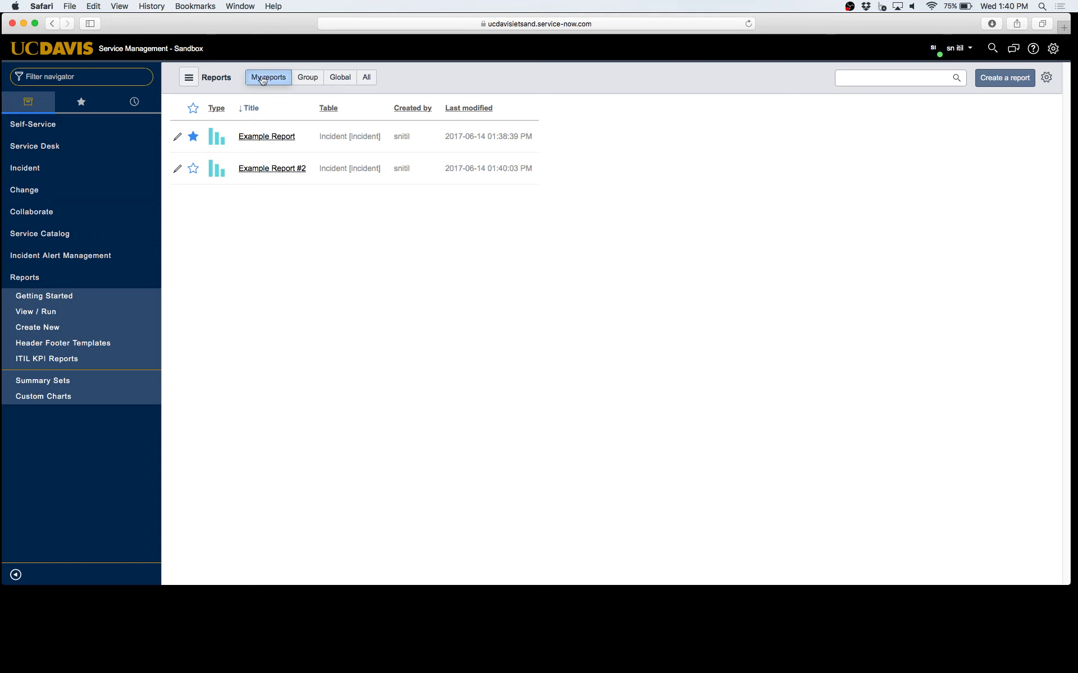
left_click(312, 84)
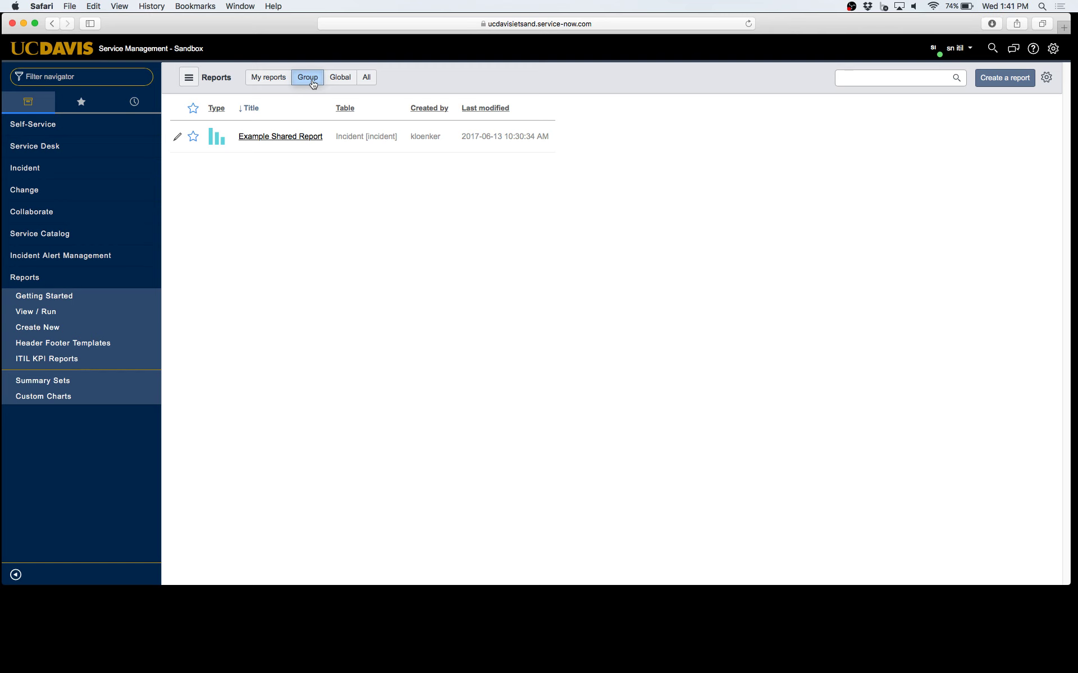
left_click(339, 77)
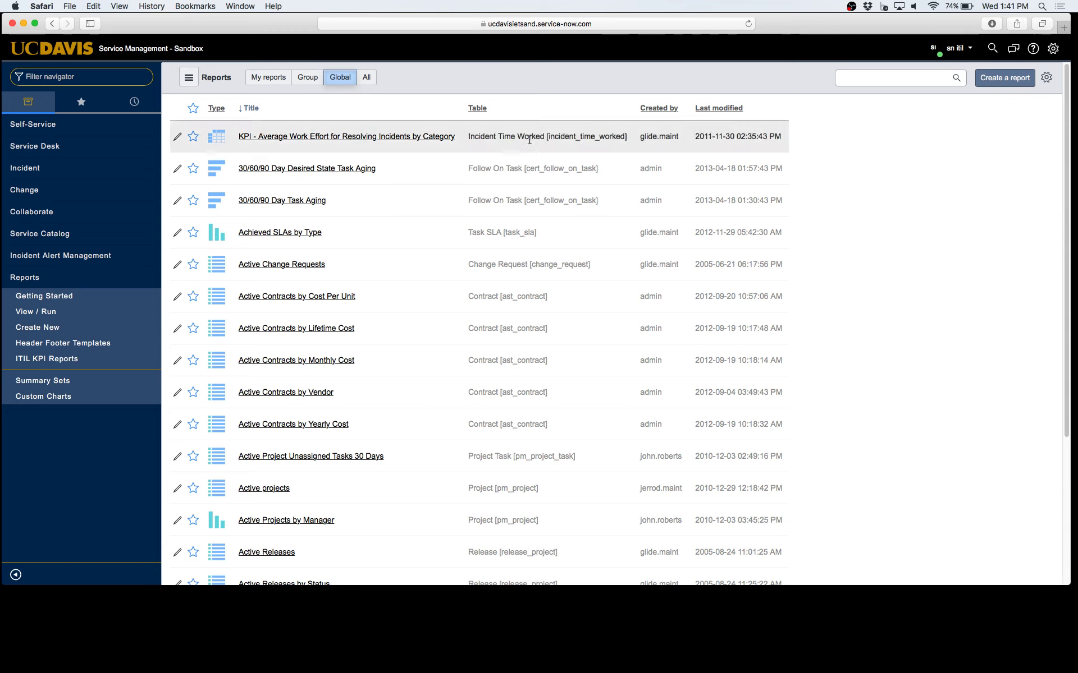
left_click(369, 79)
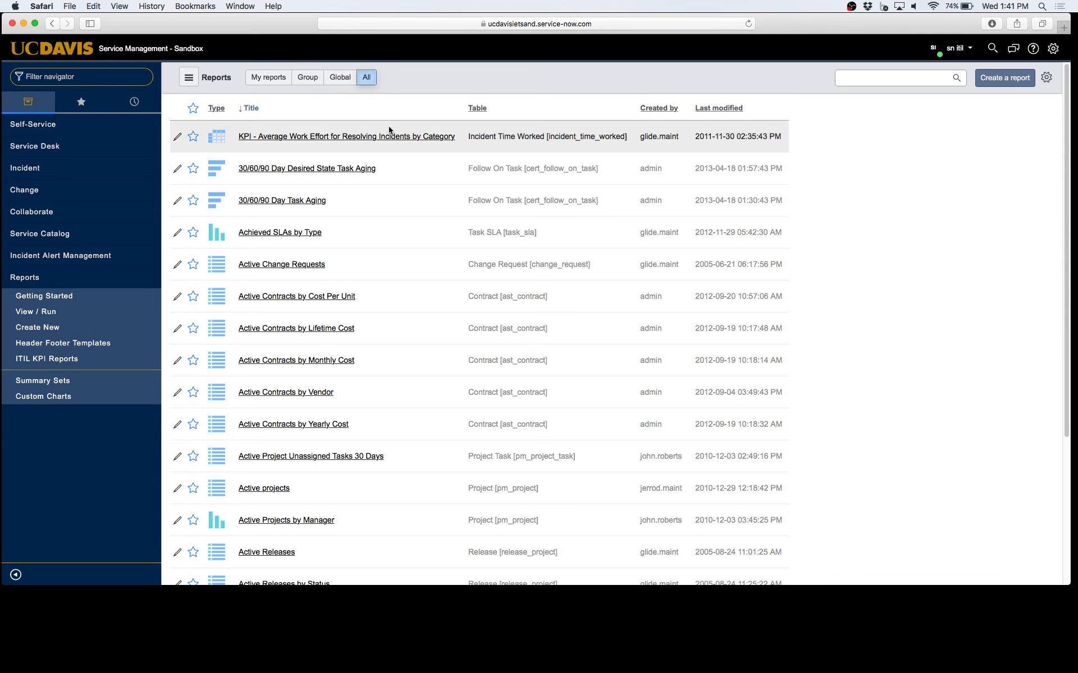
left_click(276, 81)
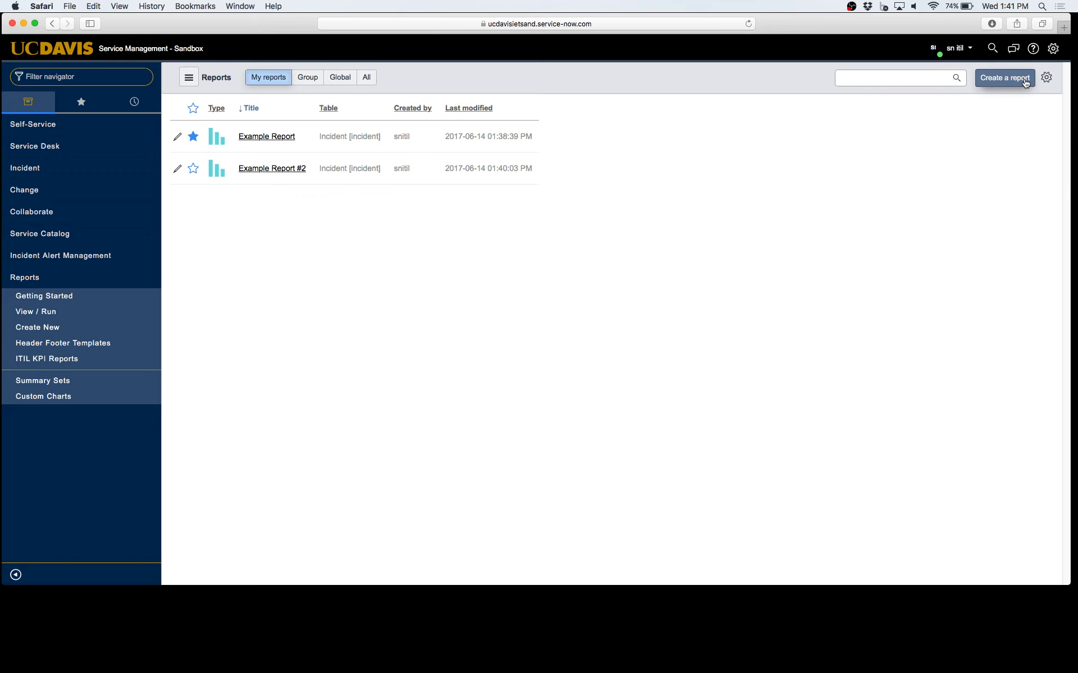
left_click(1047, 79)
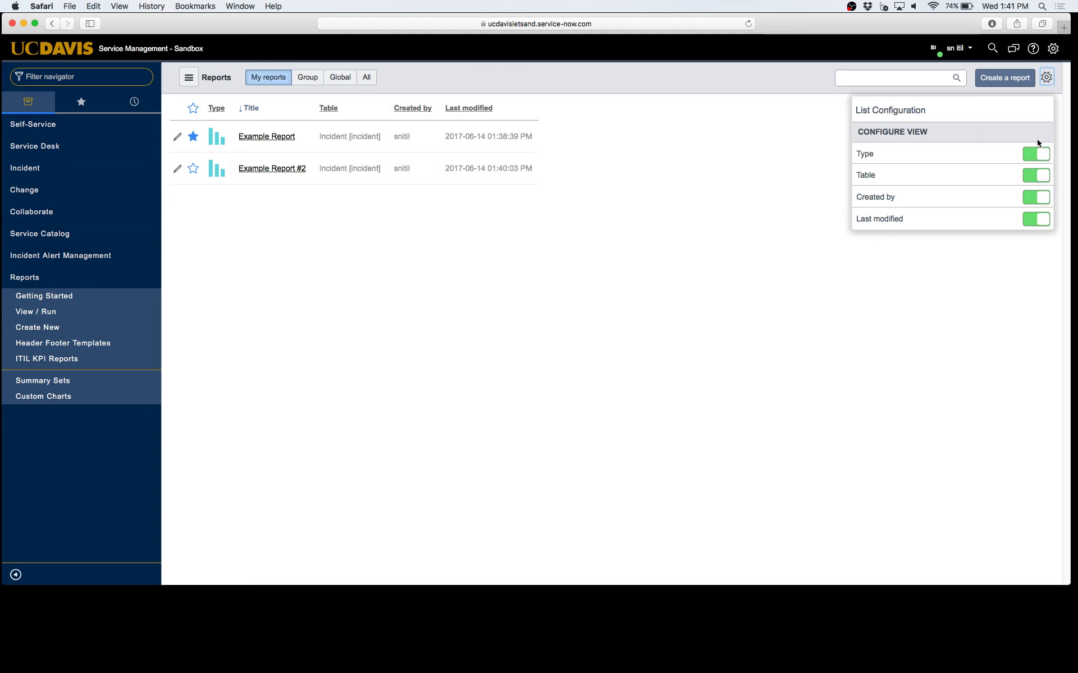
Close the List Configuration panel and start a new Incident report
left_click(1048, 77)
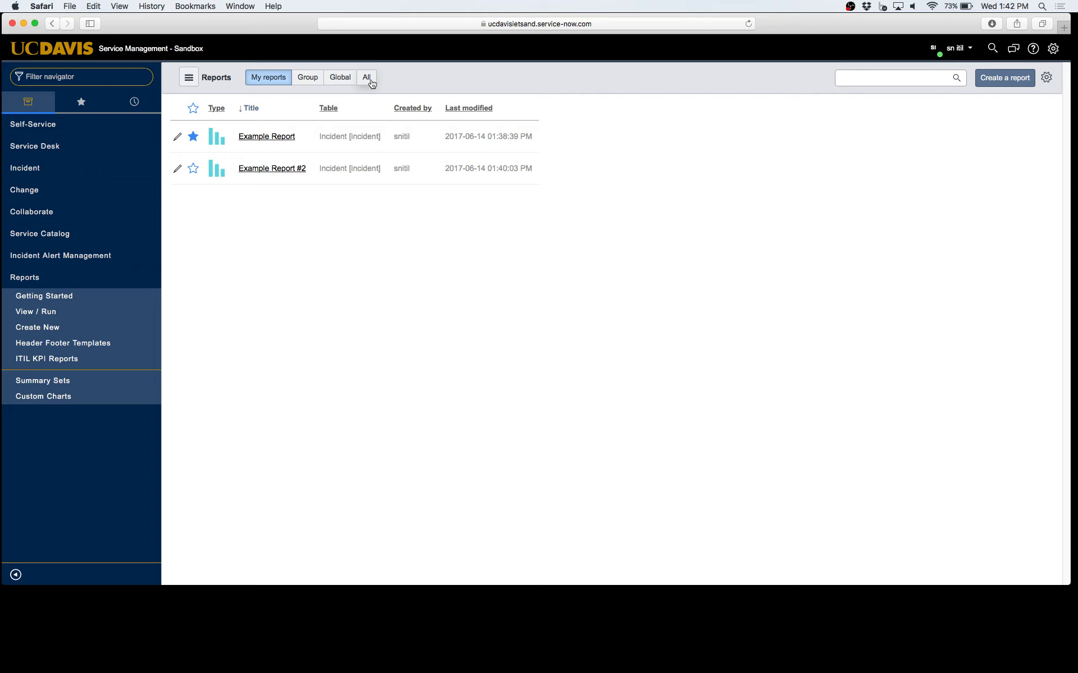
left_click(1001, 87)
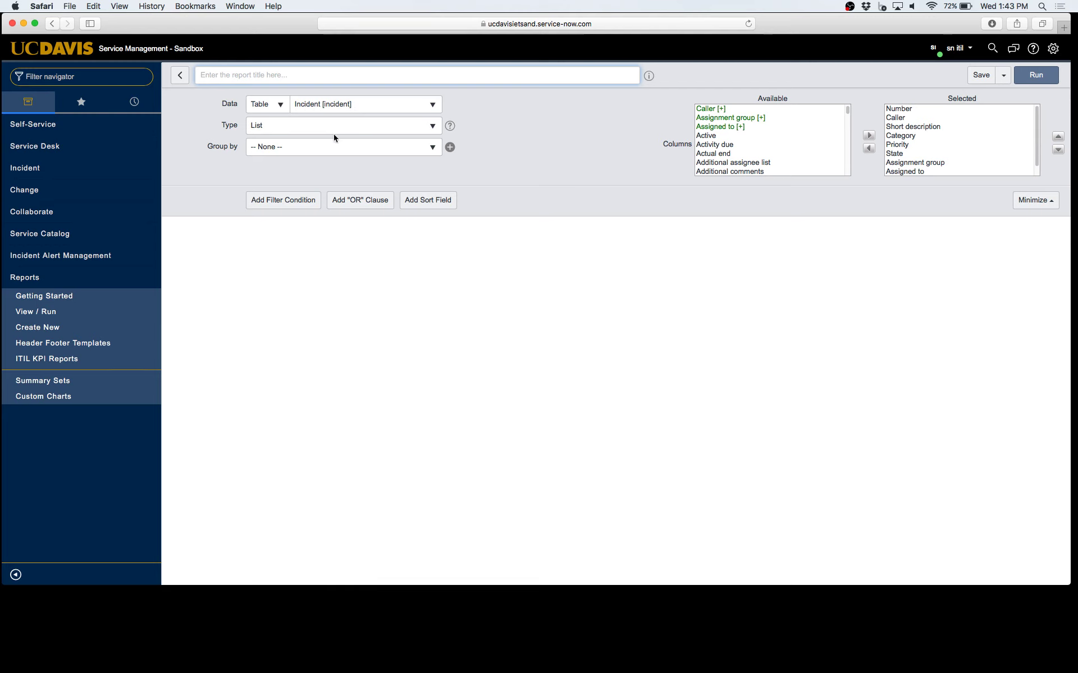
Leave Group by unset and add a blank filter condition row
left_click(327, 151)
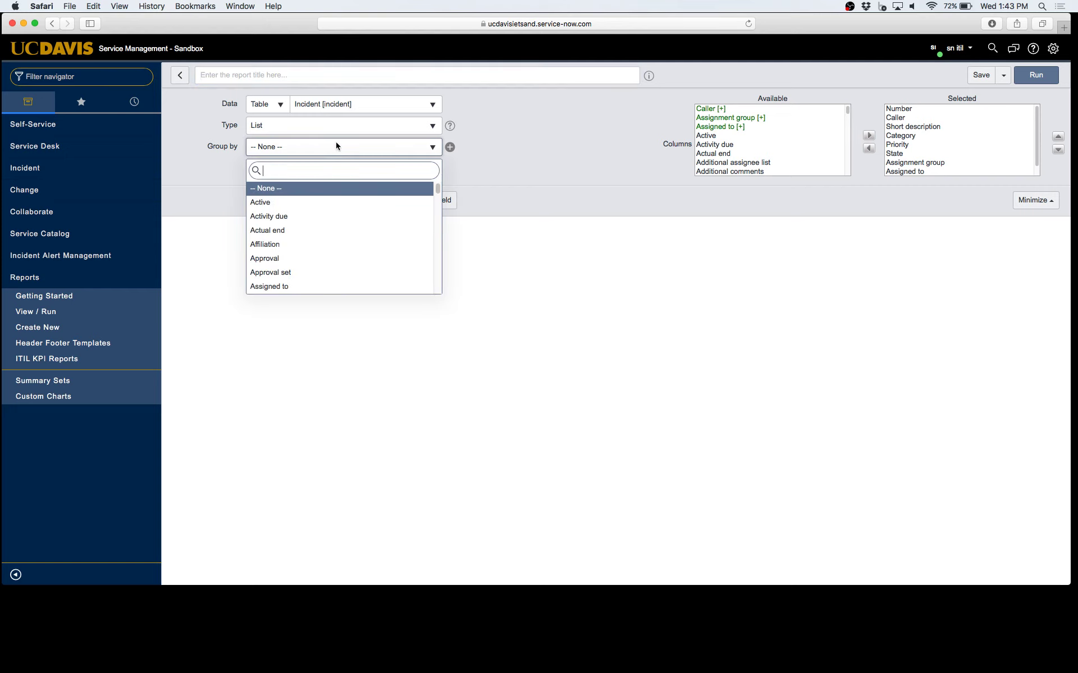
left_click(542, 135)
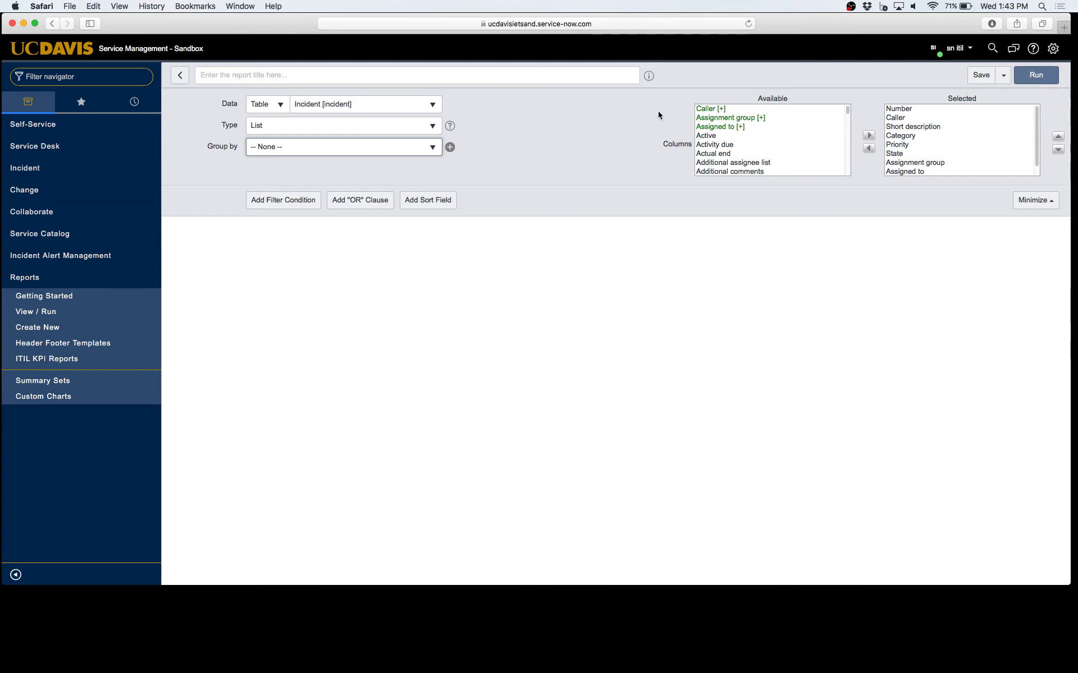
left_click(281, 202)
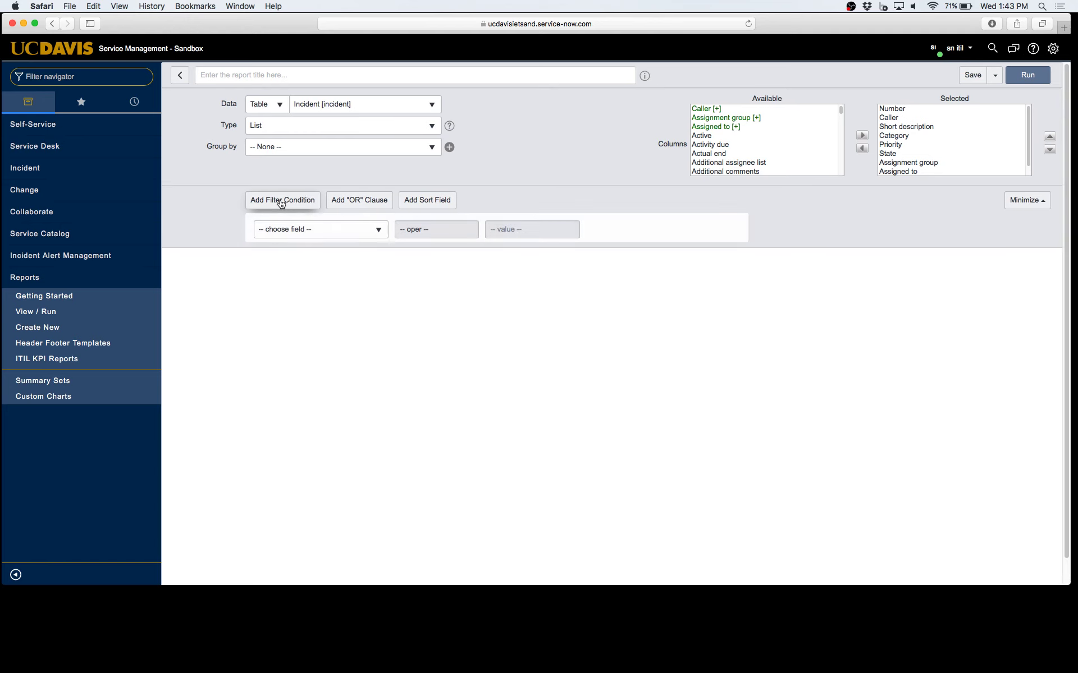
Choose Assigned to as the filter condition's field
left_click(340, 234)
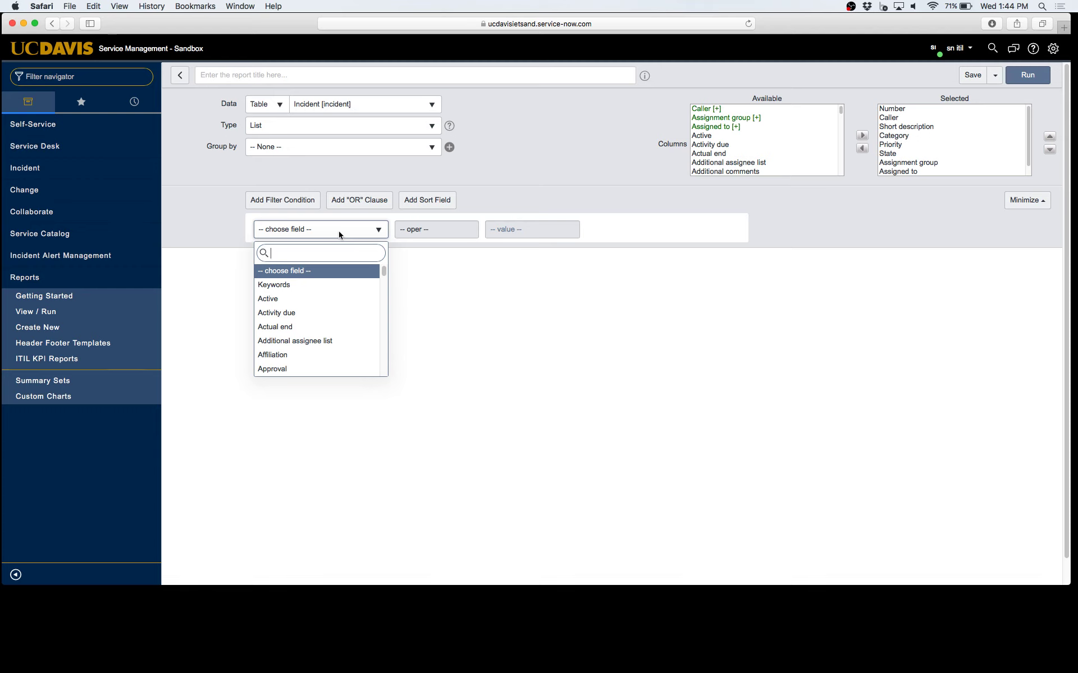
type("asi")
key("BackSpace")
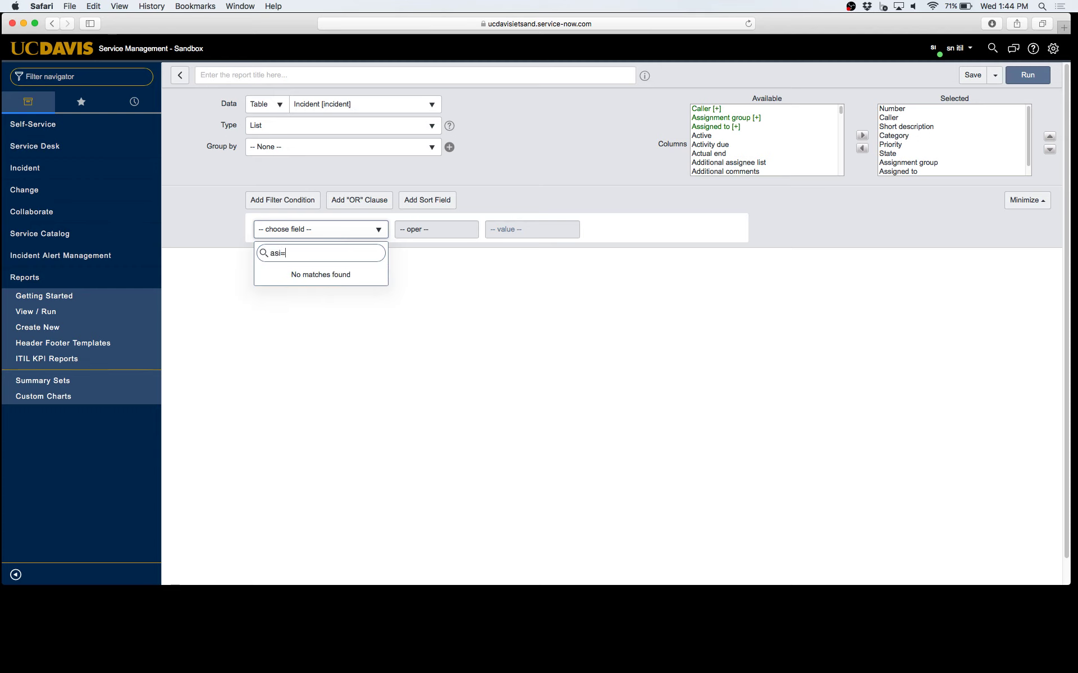
key("BackSpace")
type("s")
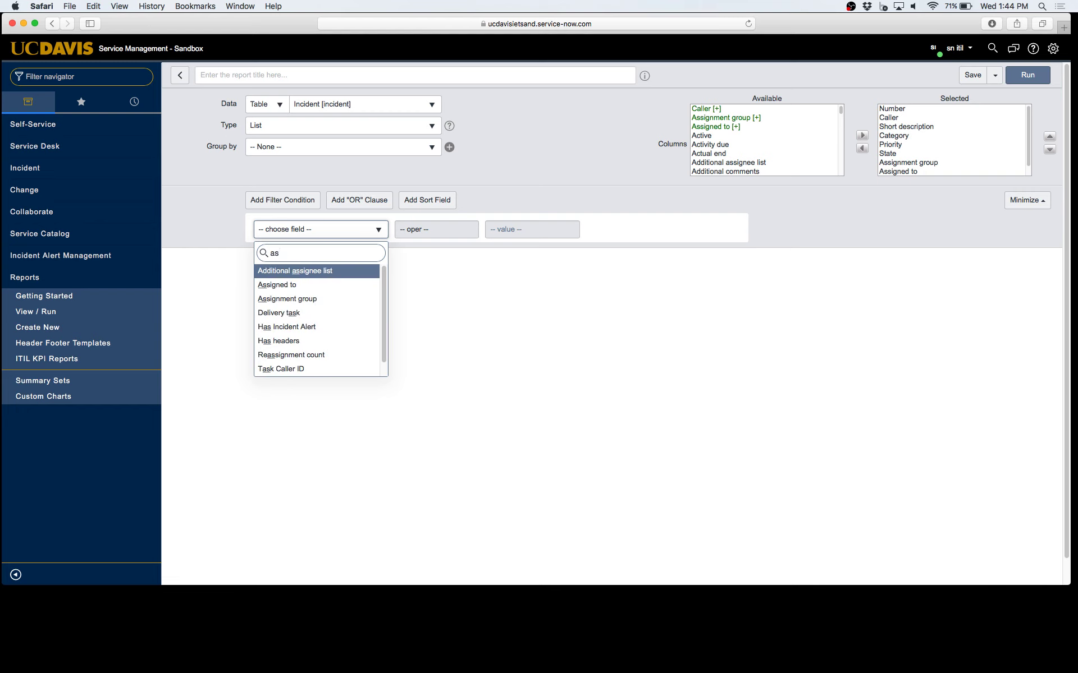
left_click(325, 287)
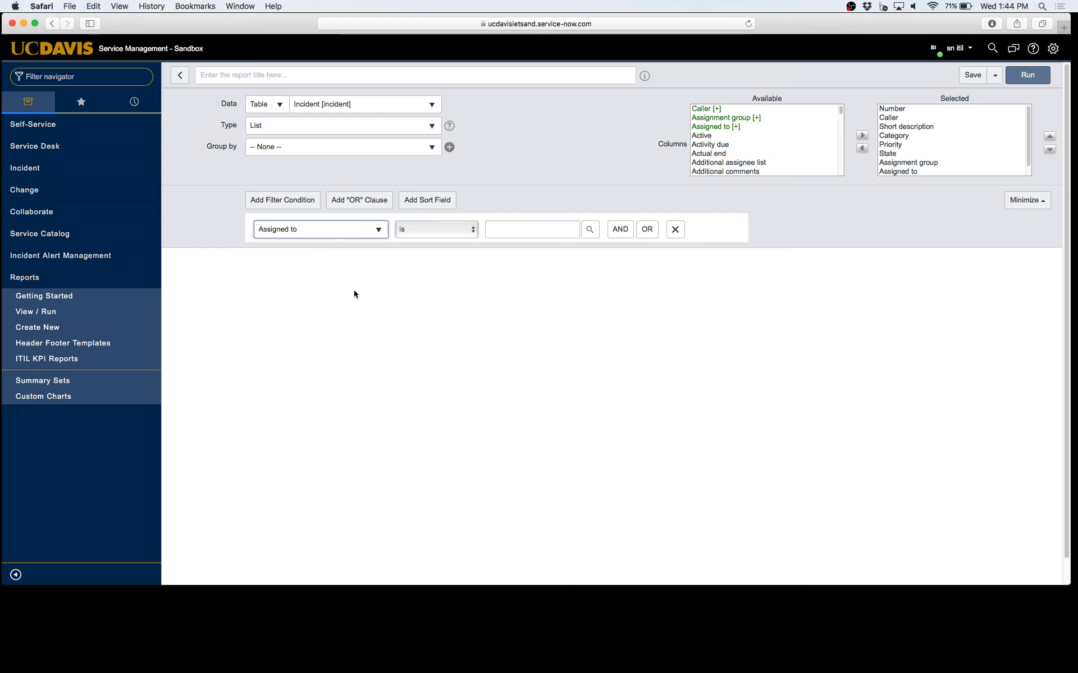
Keep the 'is' operator and set the value to the chosen assignee
left_click(473, 229)
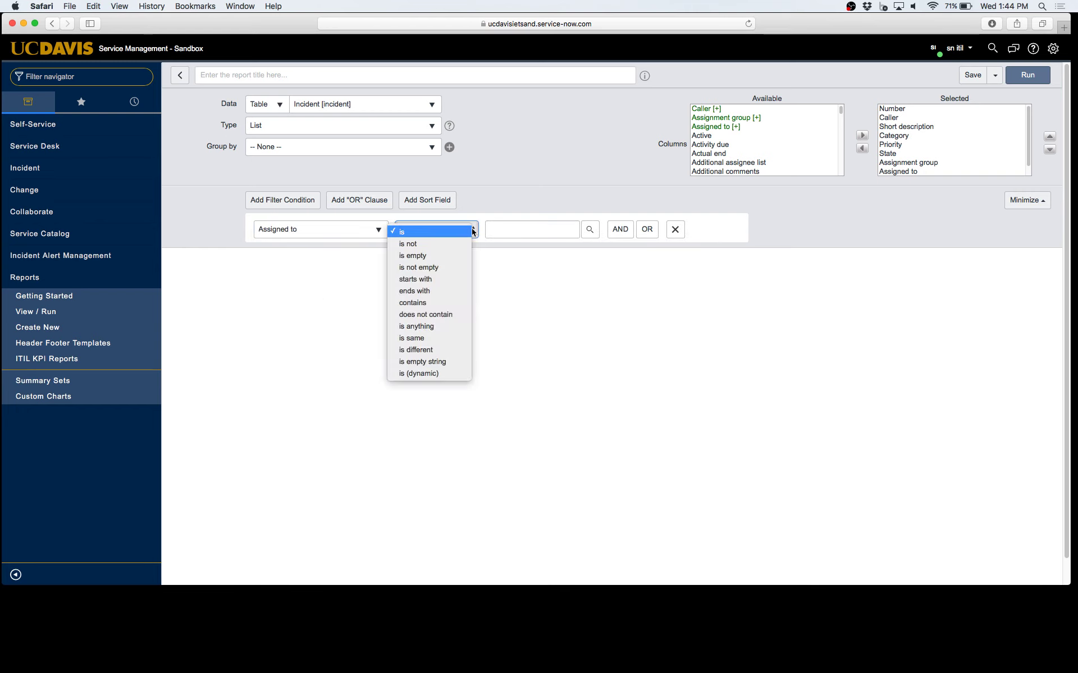
left_click(540, 229)
left_click(533, 230)
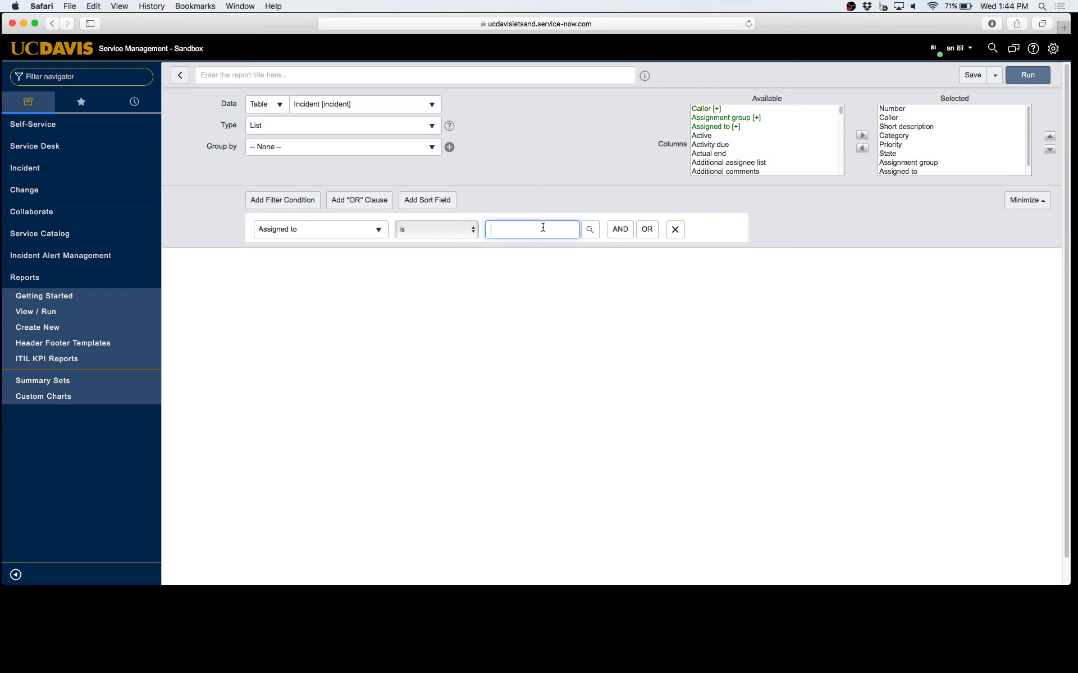
left_click(458, 230)
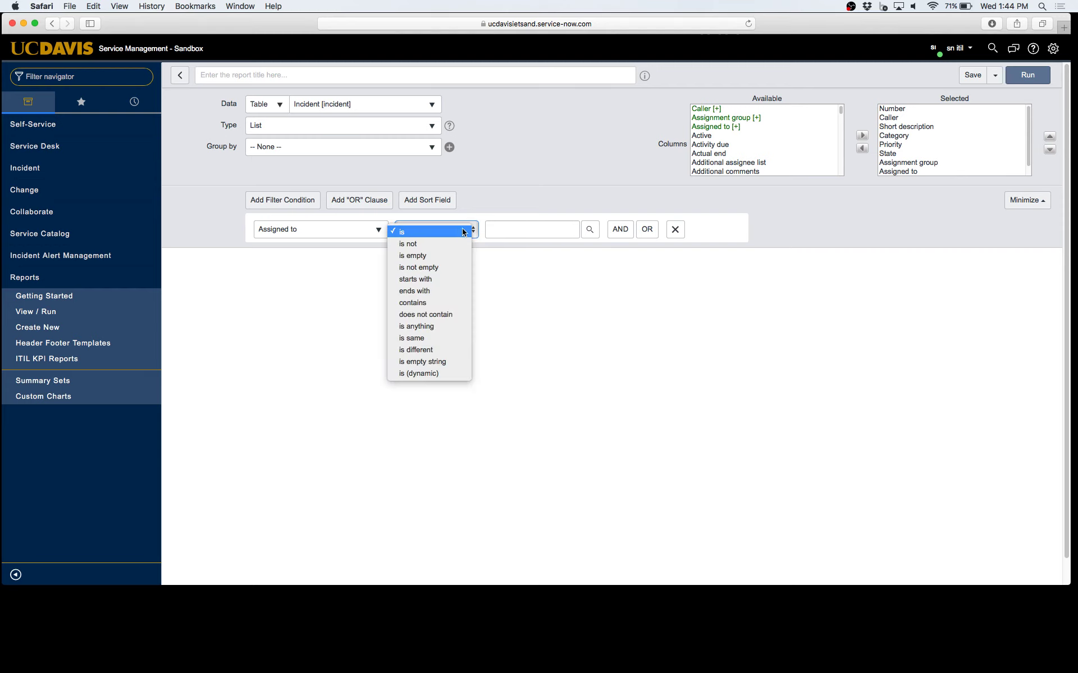
left_click(538, 233)
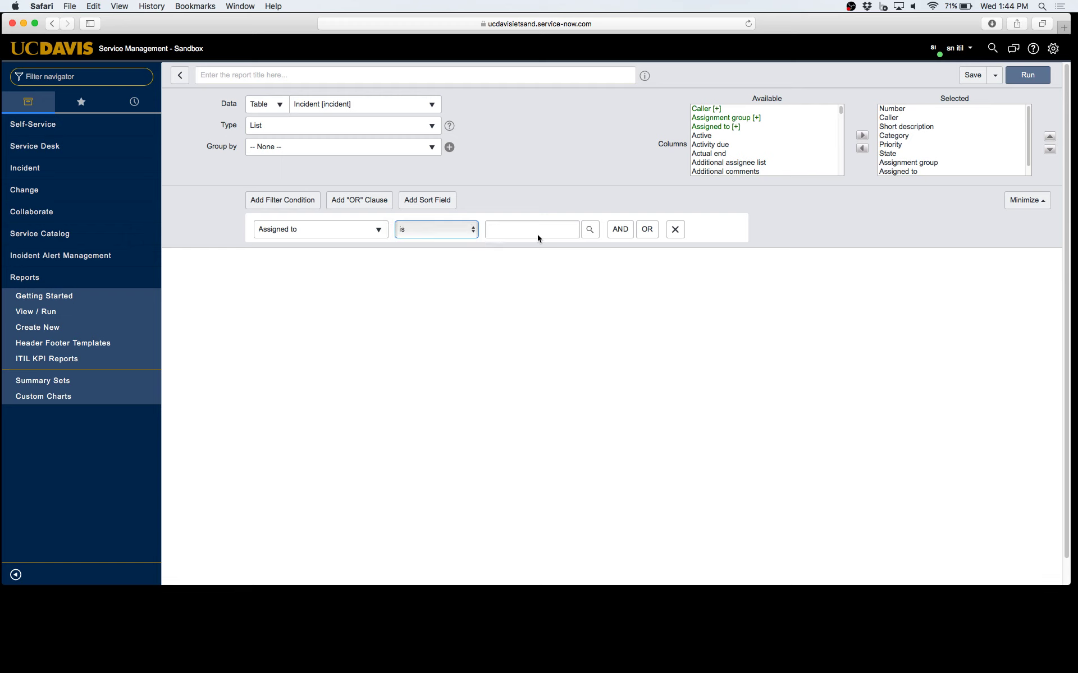
left_click(536, 230)
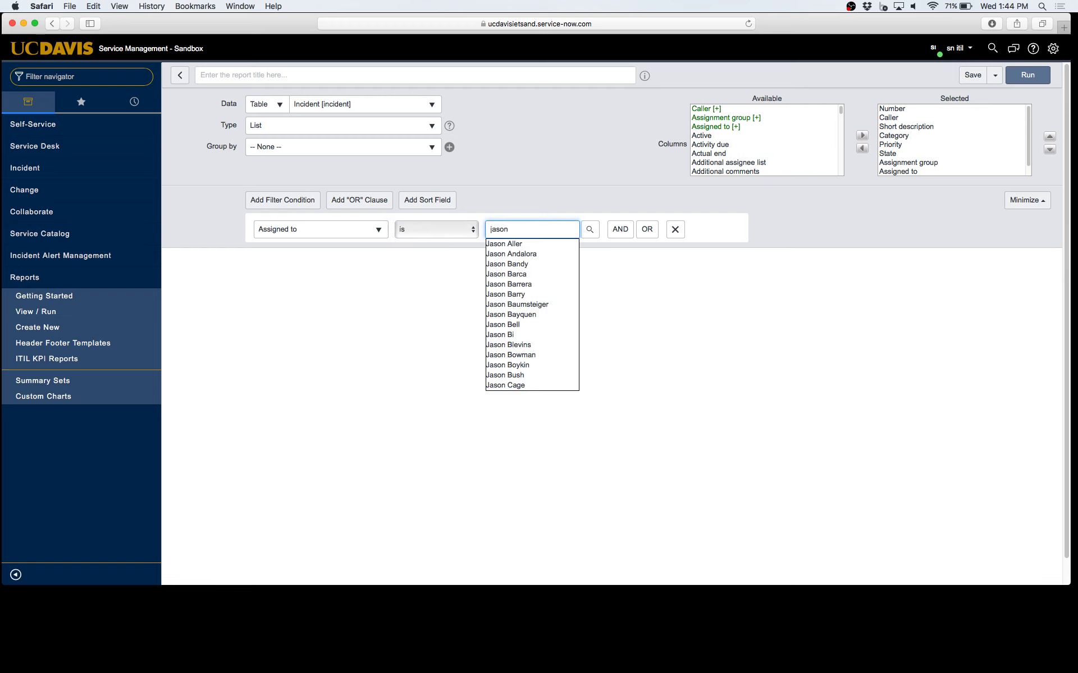
left_click(543, 246)
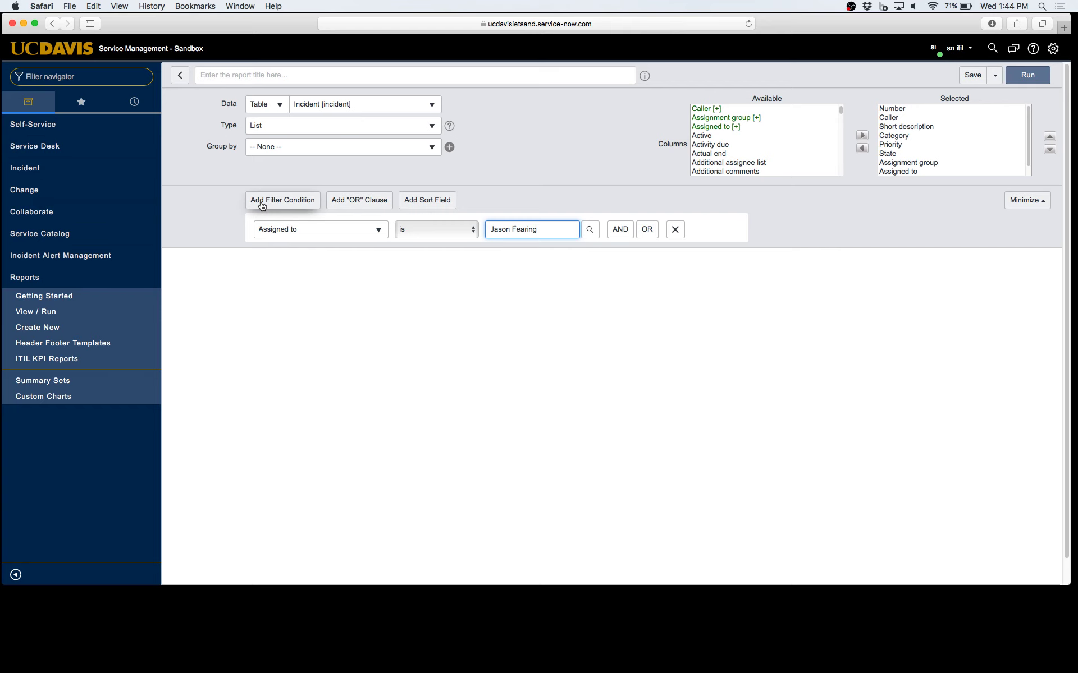
Add a second AND condition on the Created field
left_click(621, 230)
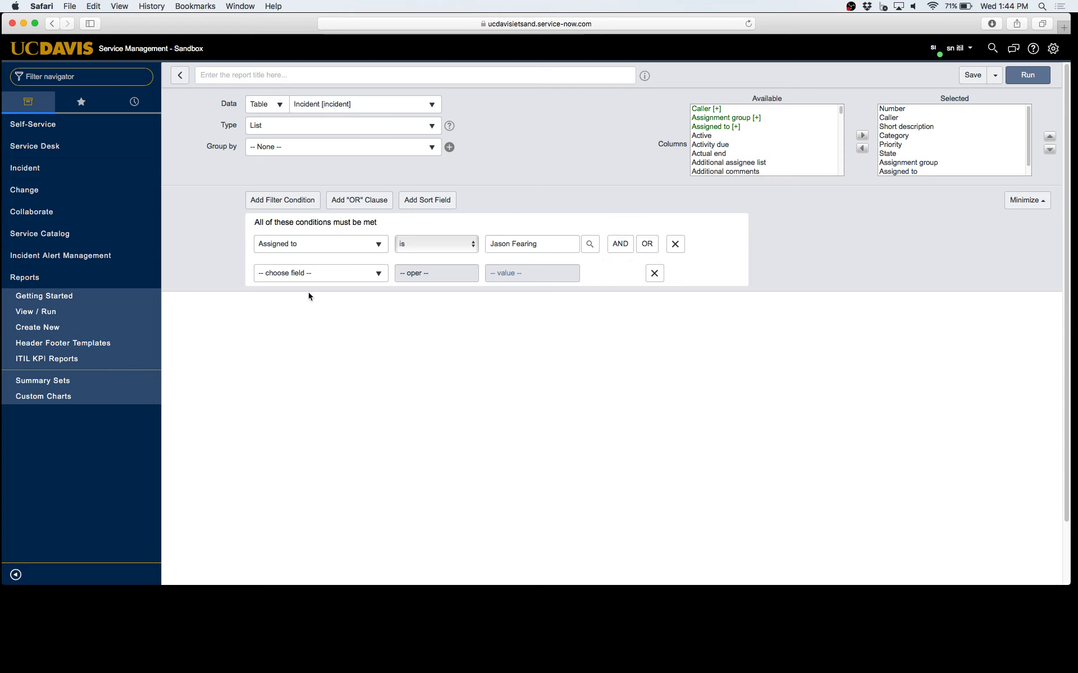
left_click(320, 283)
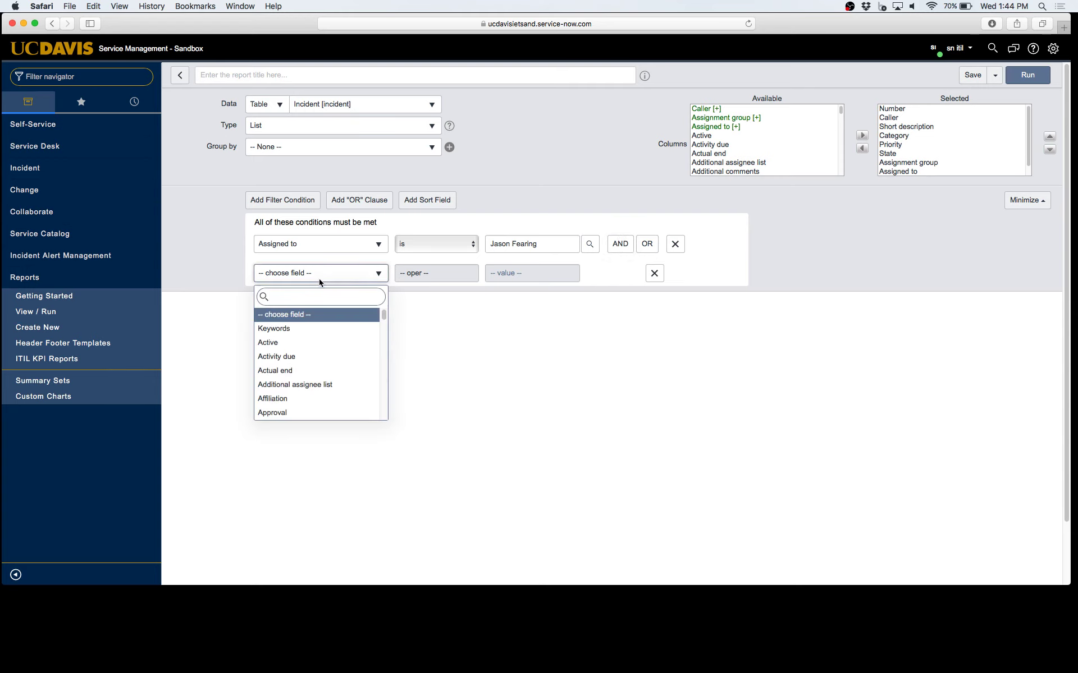
type("crea")
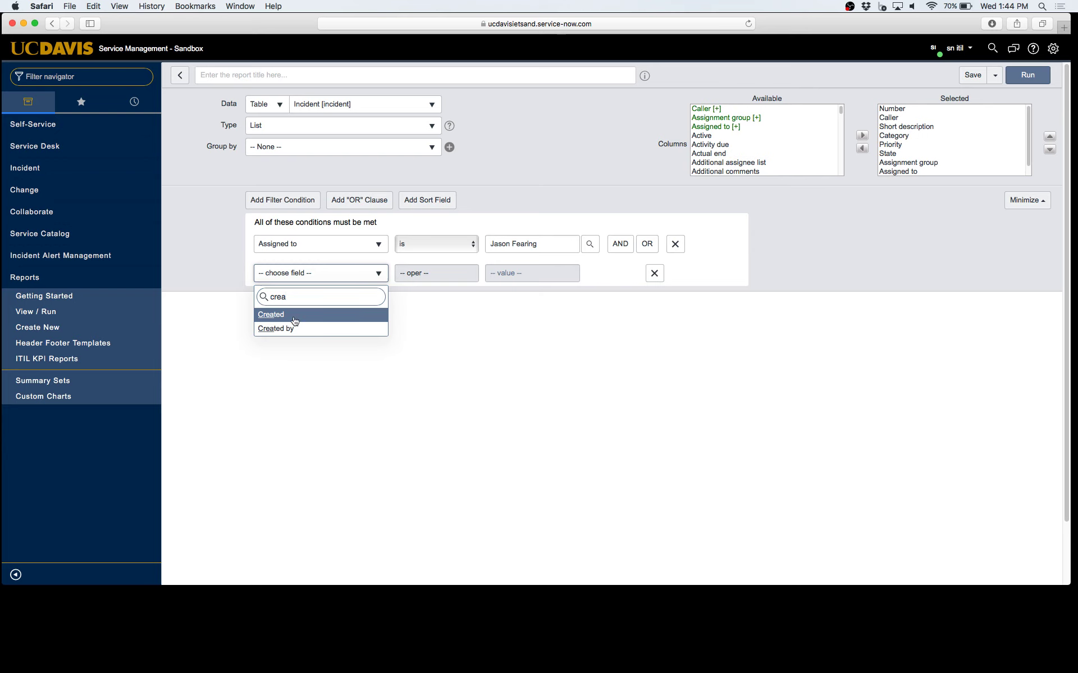
key("Return")
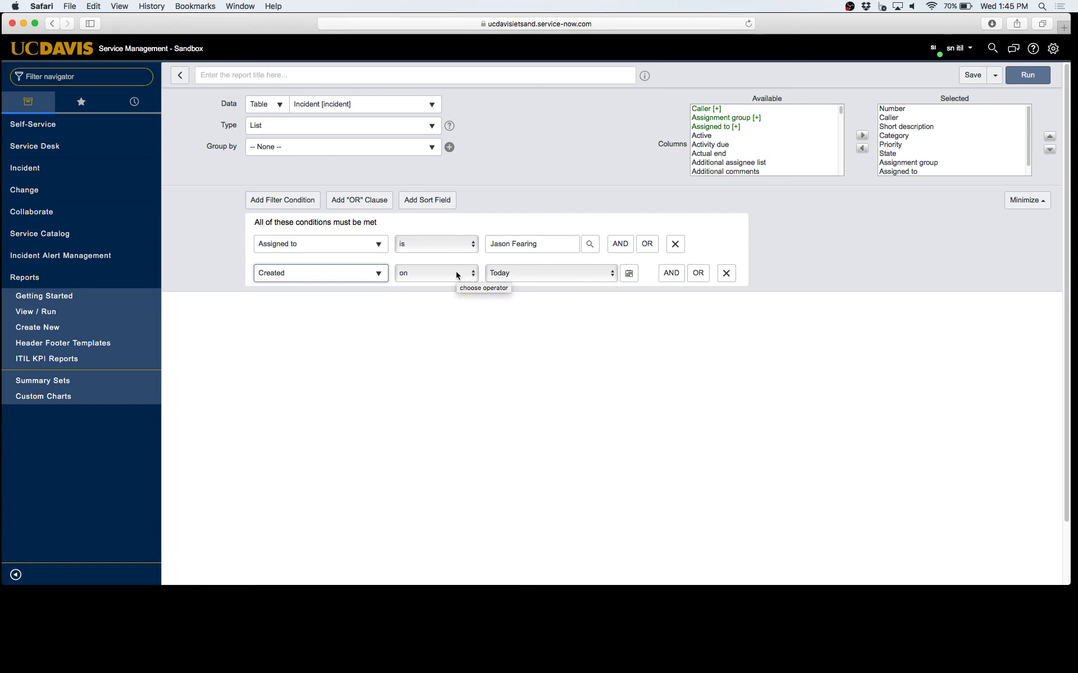
Set the Created condition's operator to 'at or after'
left_click(458, 275)
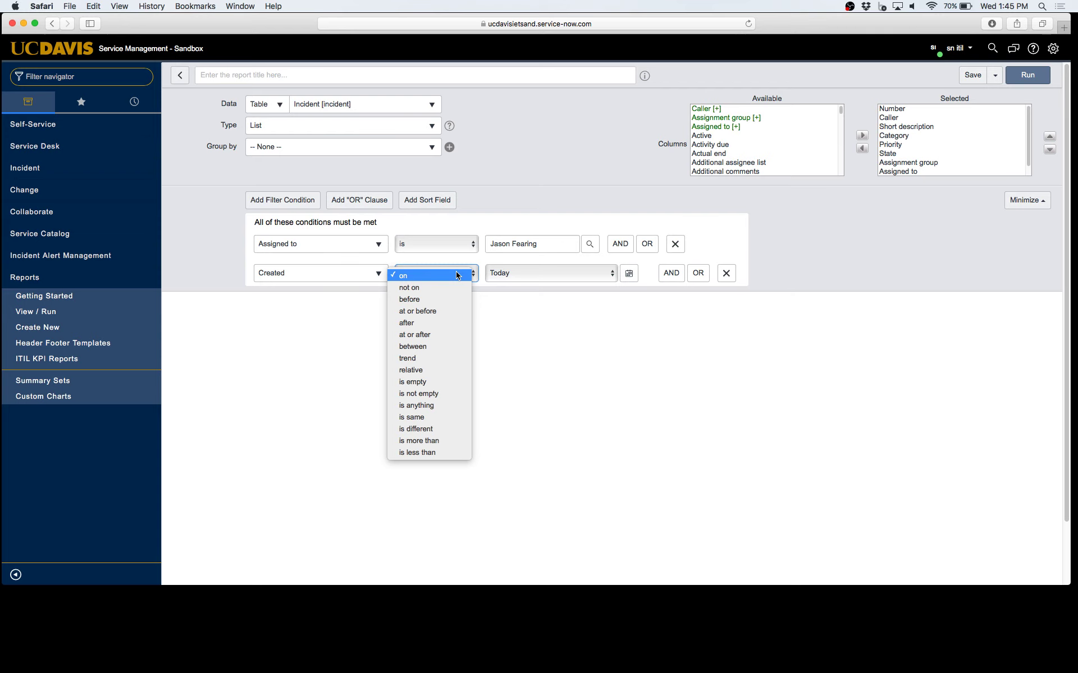
left_click(458, 275)
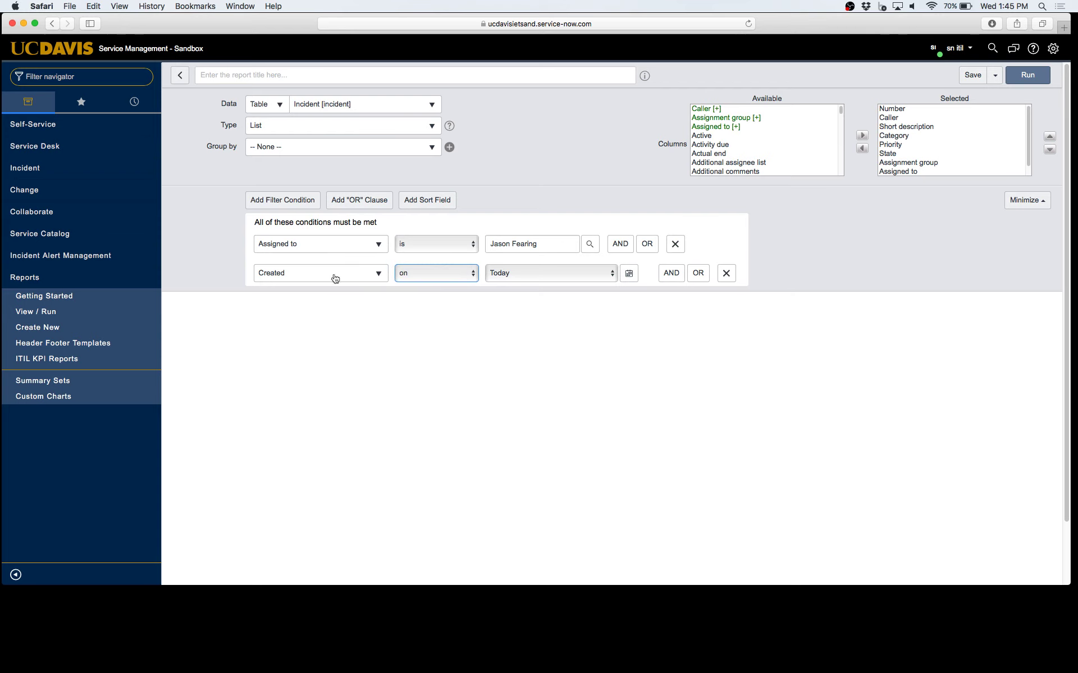
left_click(589, 275)
scroll(581, 393, "down", 4)
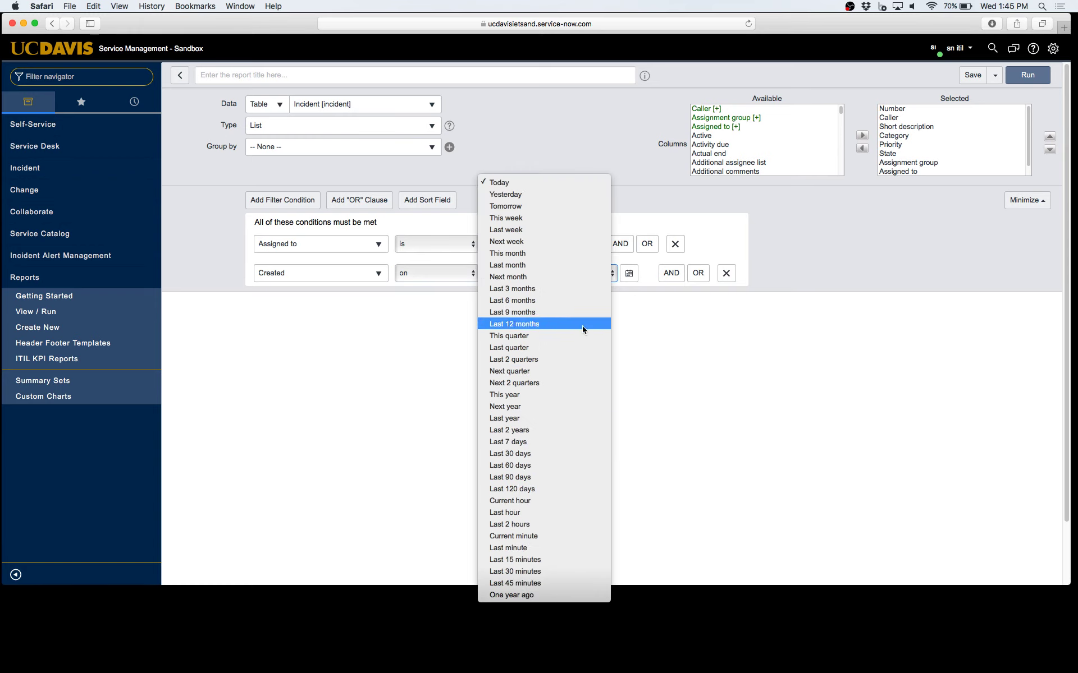
left_click(707, 204)
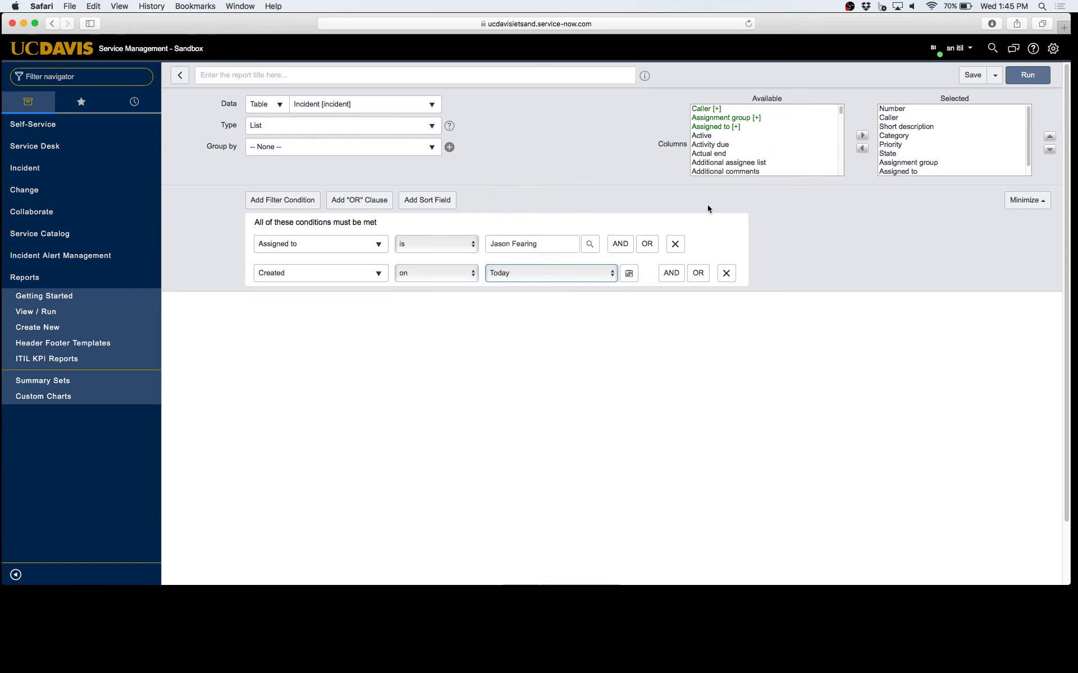
left_click(629, 280)
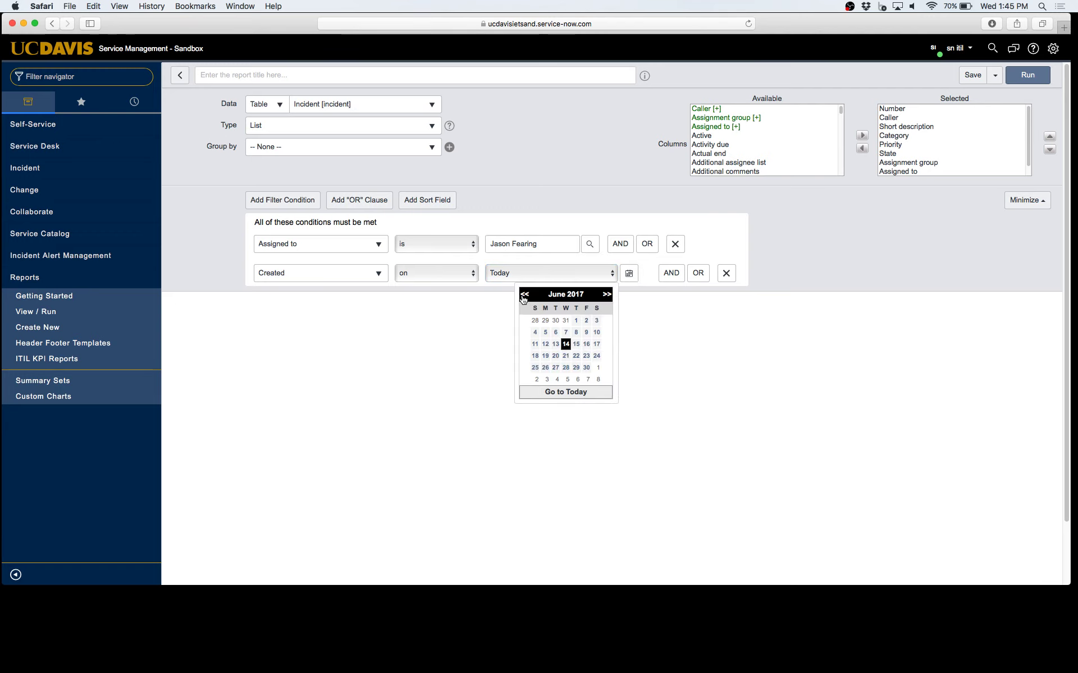
left_click(523, 298)
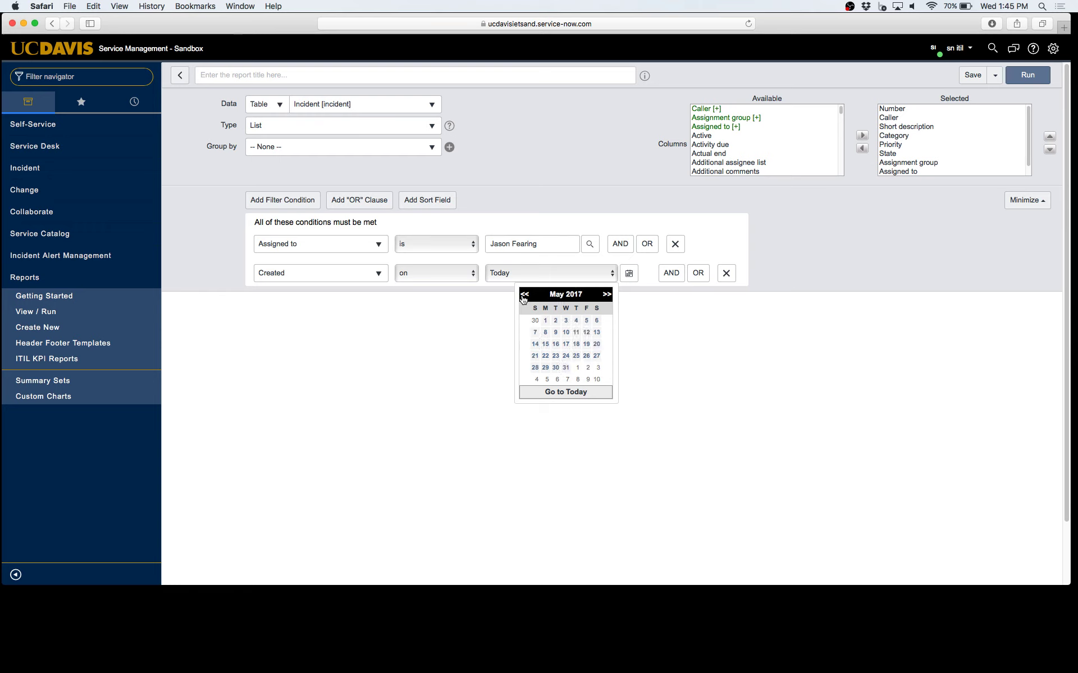
left_click(523, 297)
left_click(526, 298)
left_click(466, 278)
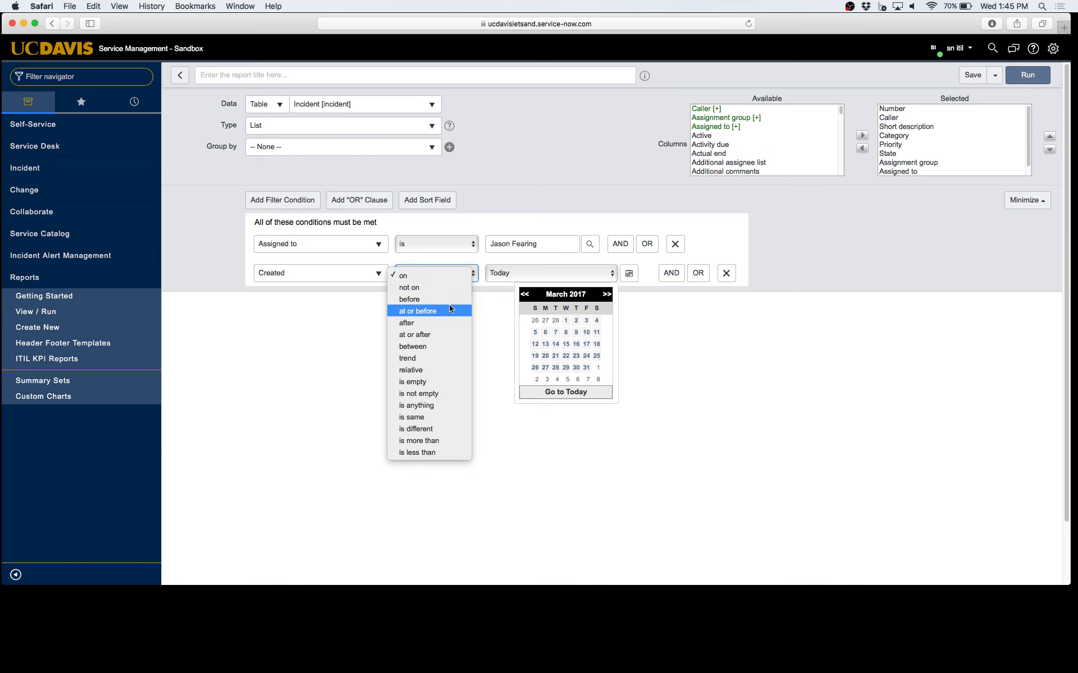
left_click(446, 336)
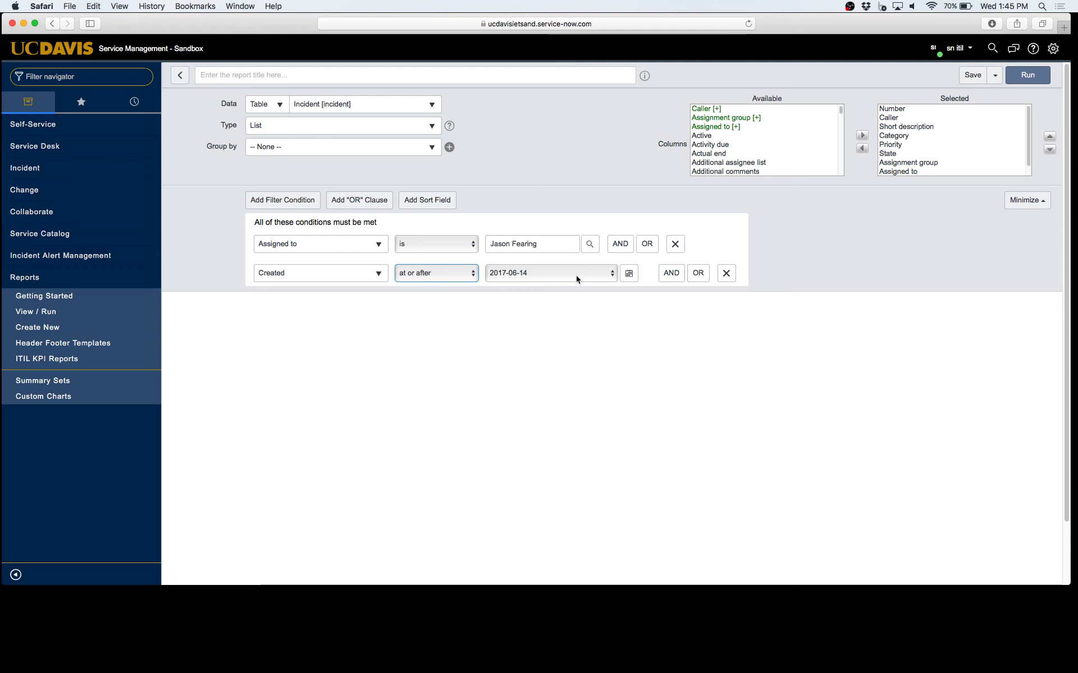
Pick 2016-06-01 as the start date in the calendar and run the report
left_click(634, 278)
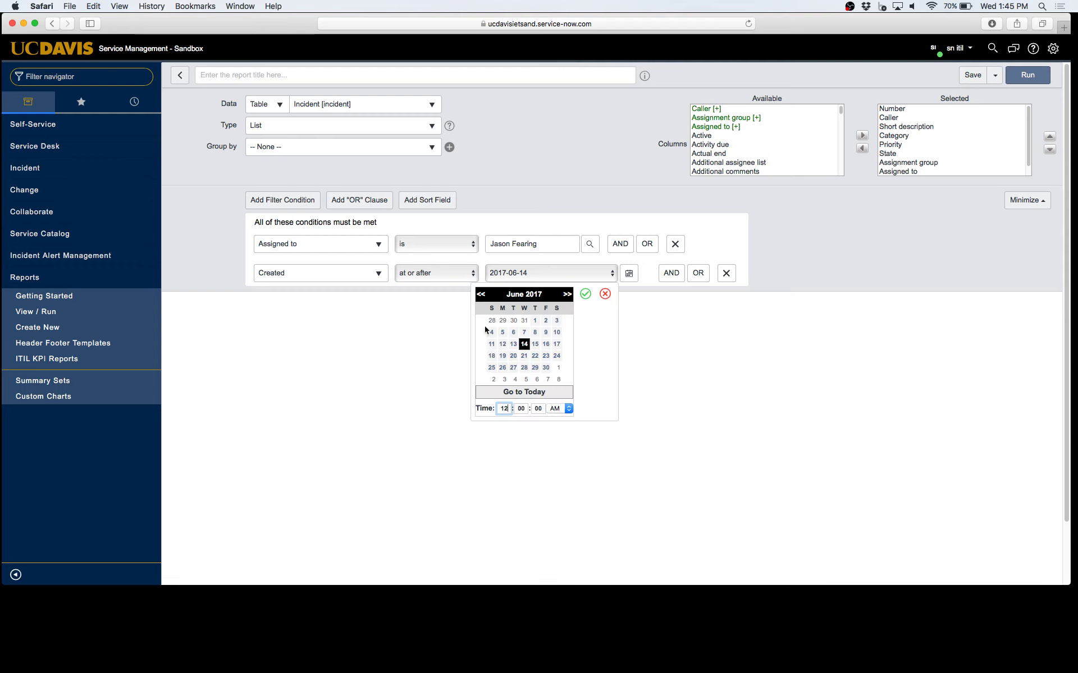
left_click(482, 295)
left_click(481, 296)
left_click(481, 296)
left_click(481, 296)
left_click(482, 296)
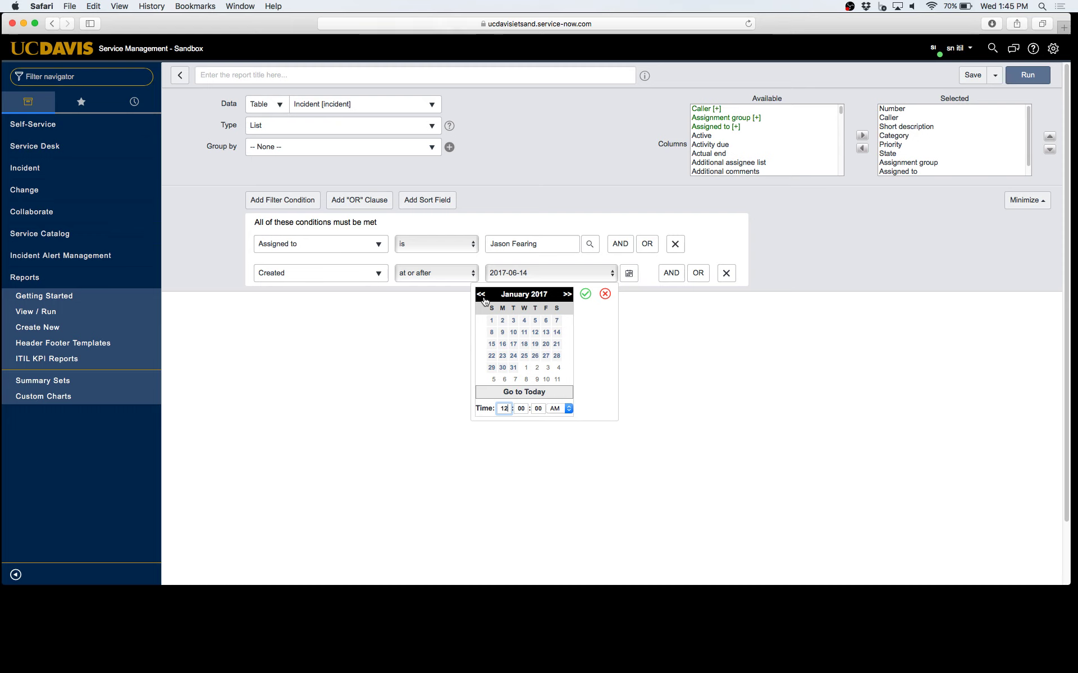
left_click(482, 297)
left_click(482, 297)
left_click(482, 297)
left_click(482, 297)
left_click(482, 298)
left_click(483, 297)
left_click(482, 297)
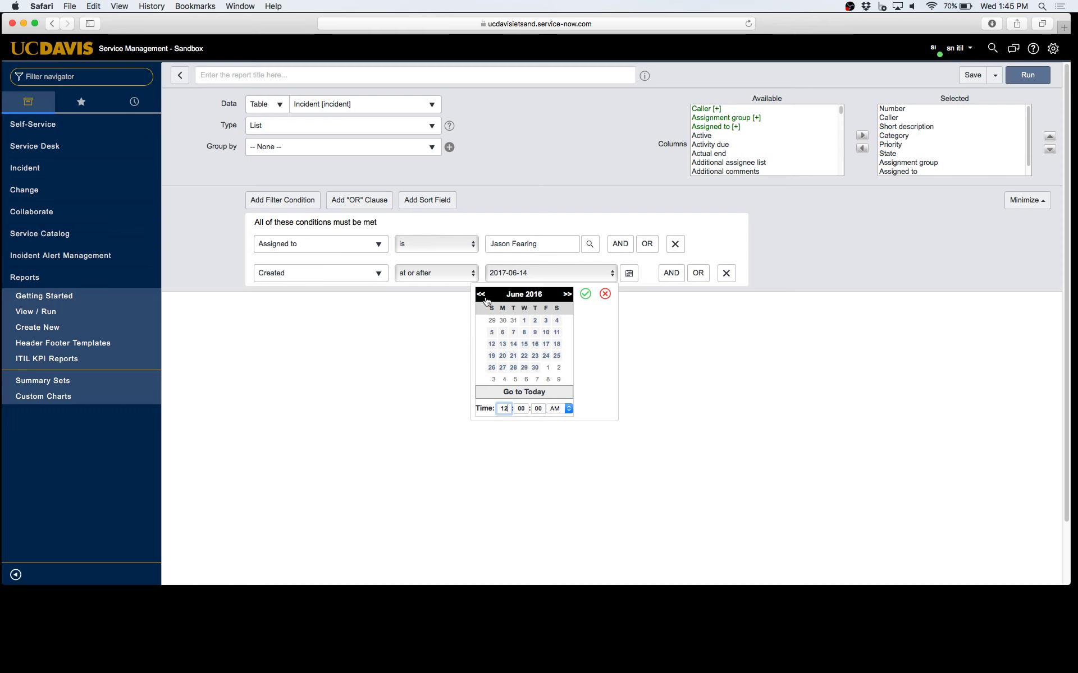
left_click(524, 321)
left_click(584, 294)
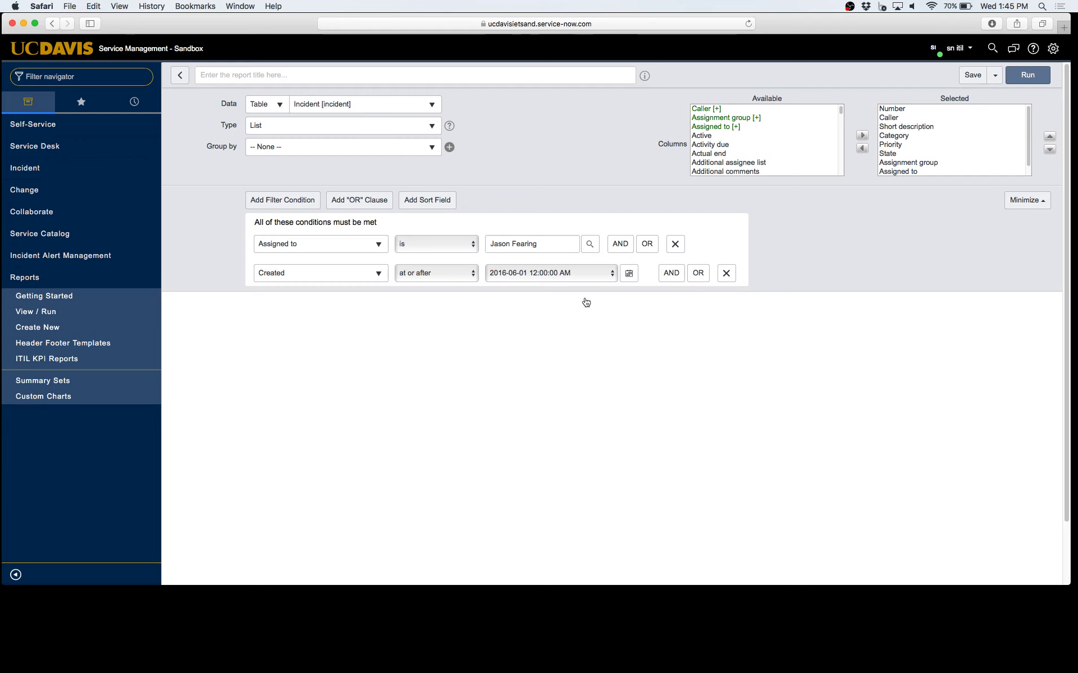
left_click(1029, 77)
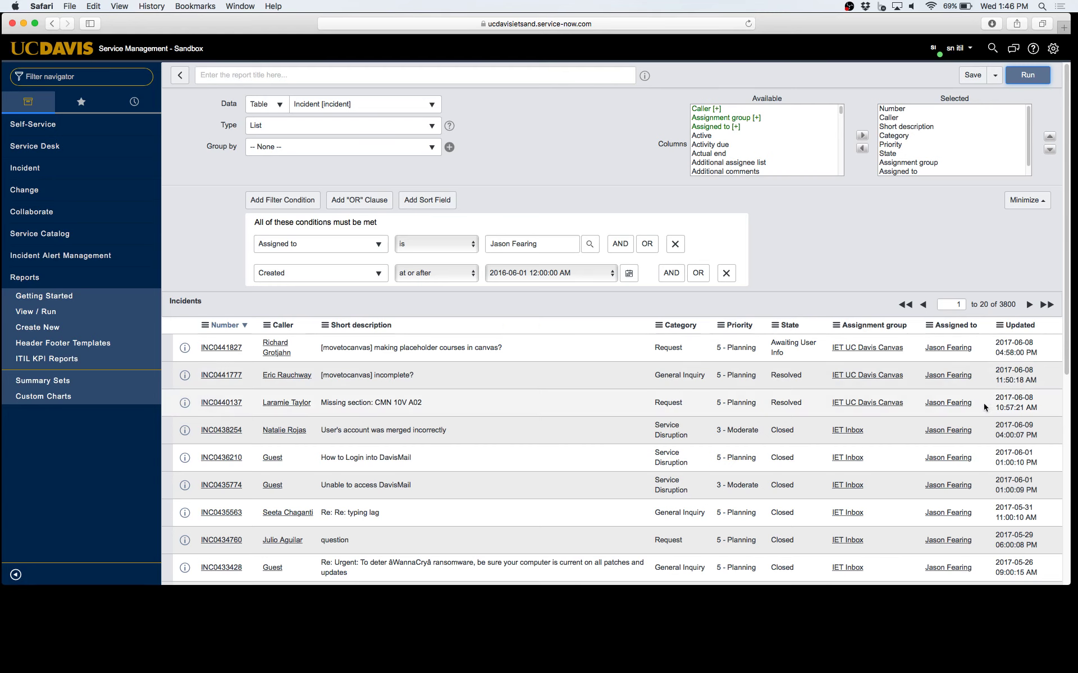
Scroll through the 3800 filtered incidents and back up to the report builder
scroll(989, 370, "down", 5)
scroll(994, 277, "up", 5)
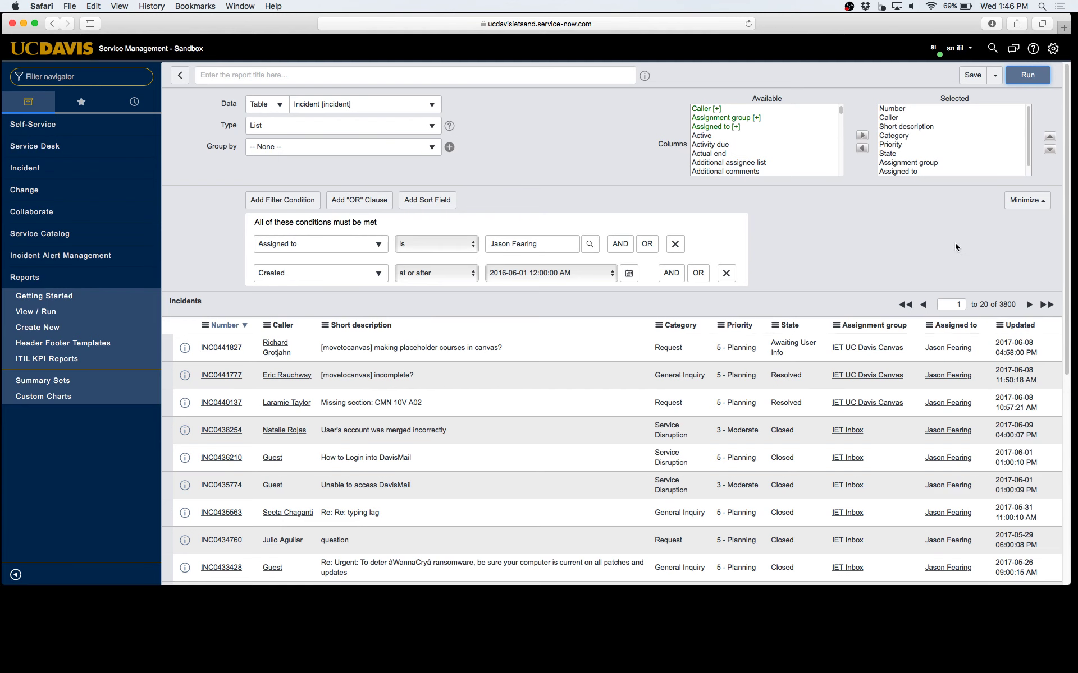
scroll(957, 387, "down", 5)
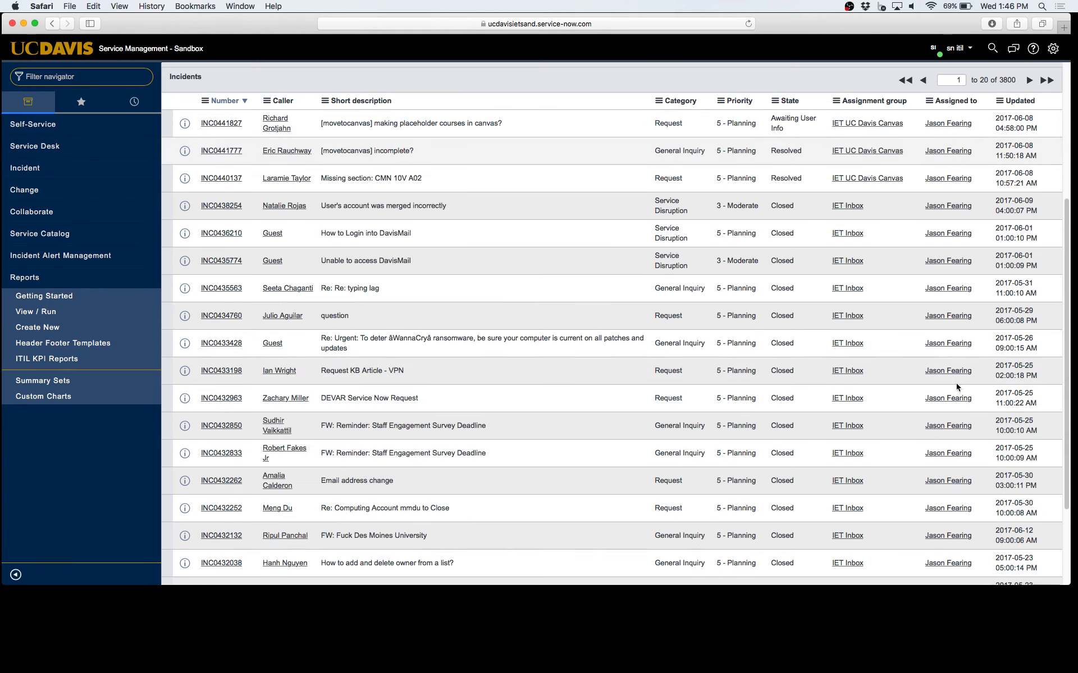
scroll(958, 387, "down", 3)
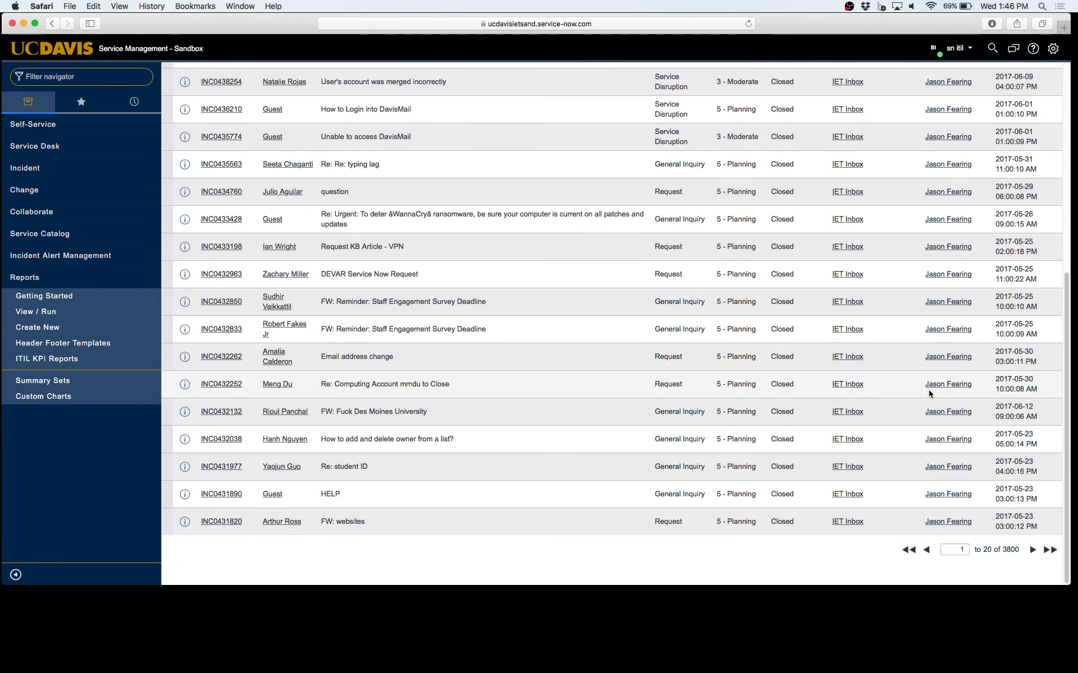
scroll(929, 394, "up", 8)
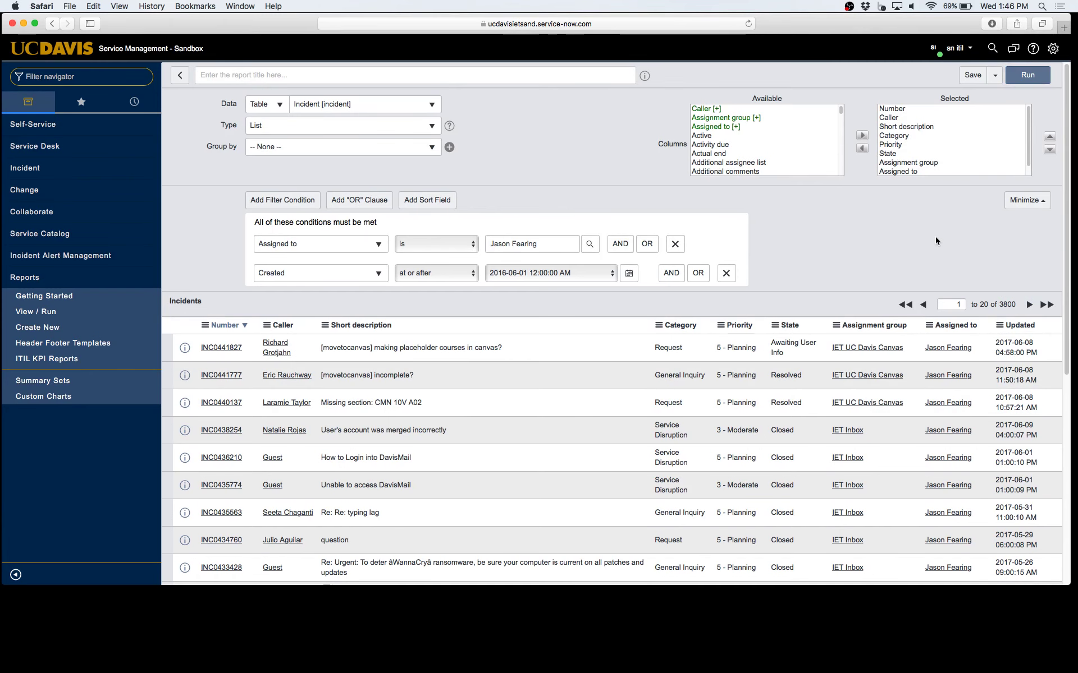
scroll(935, 237, "down", 5)
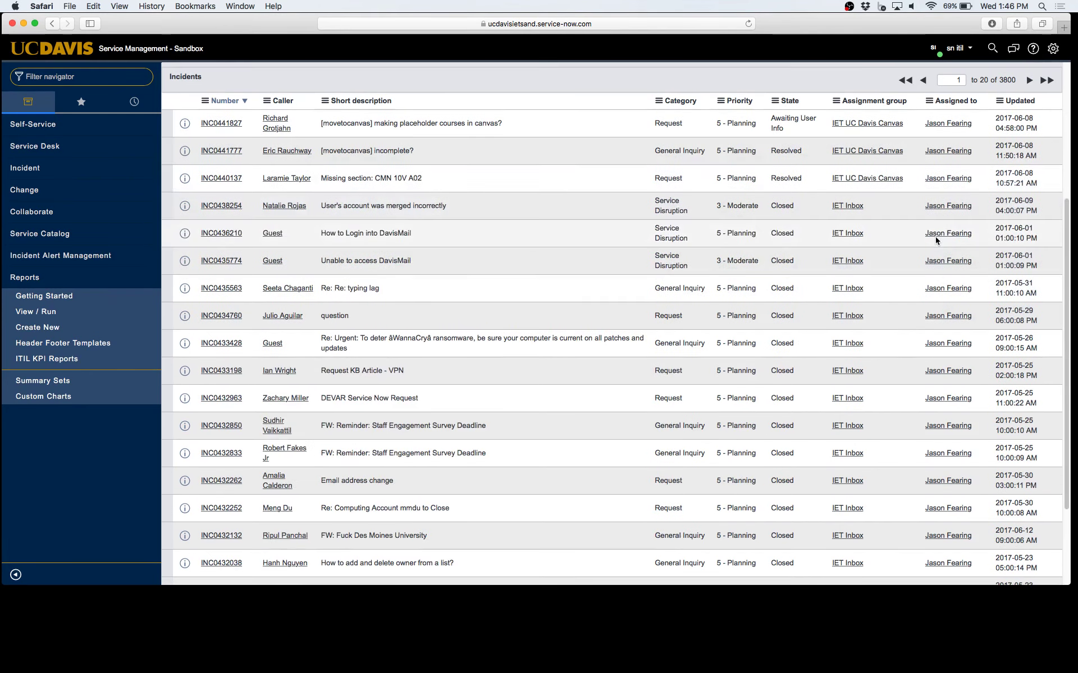
scroll(935, 241, "up", 5)
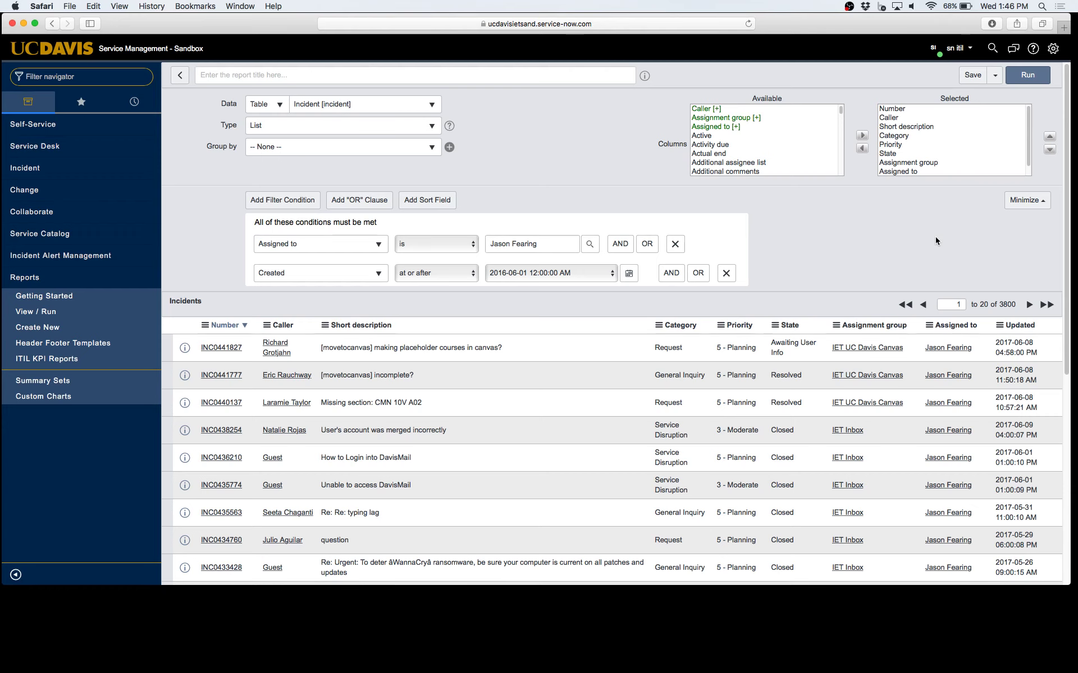
Change the report type to a Donut chart
left_click(435, 129)
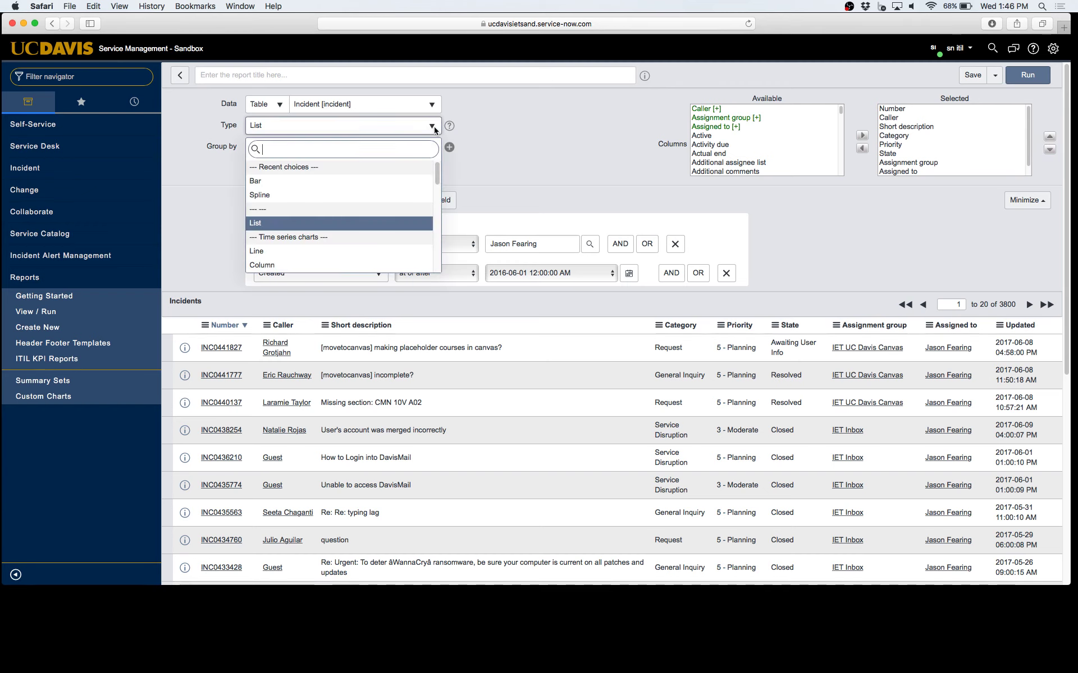
scroll(362, 197, "down", 10)
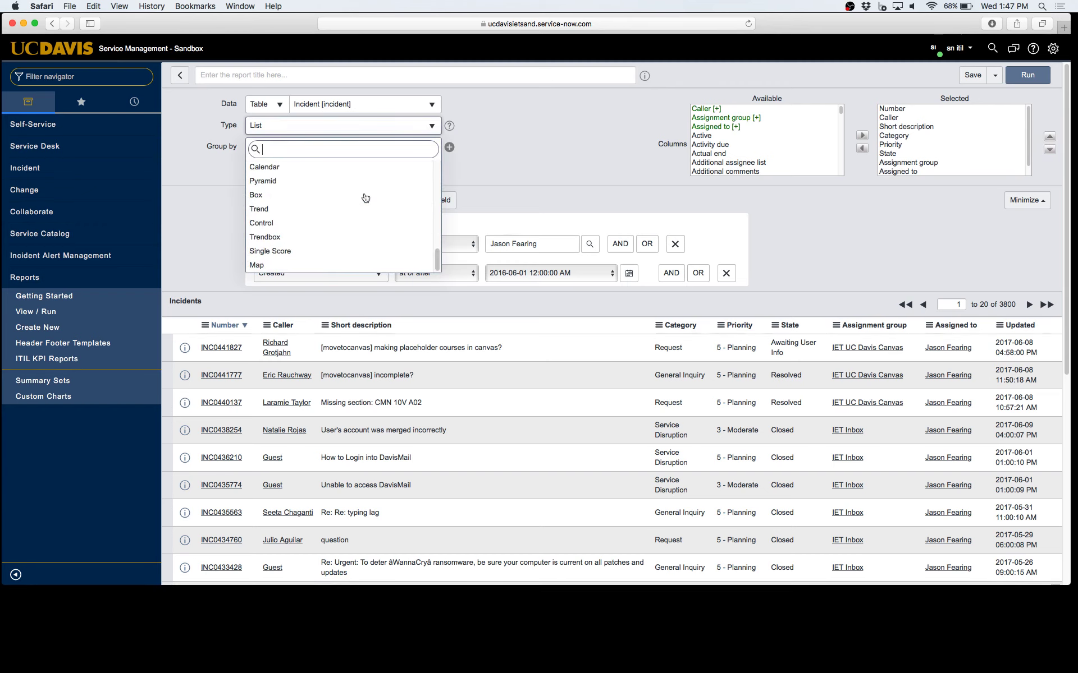
scroll(359, 202, "up", 5)
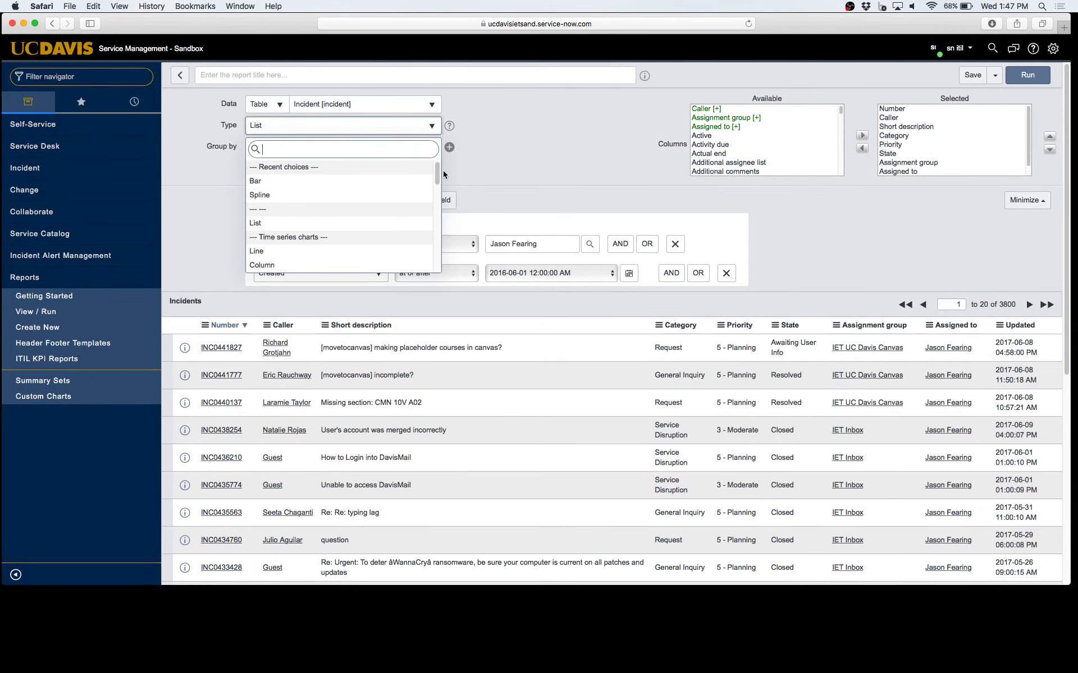
scroll(440, 180, "down", 1)
left_click_drag(439, 178, 433, 217)
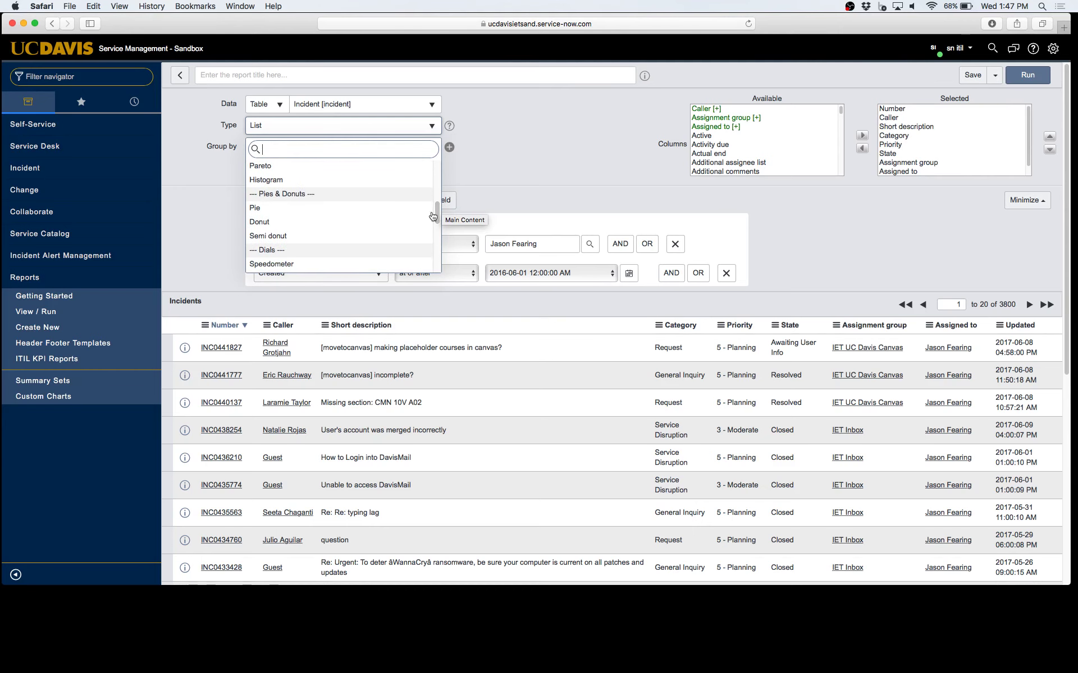
left_click(401, 223)
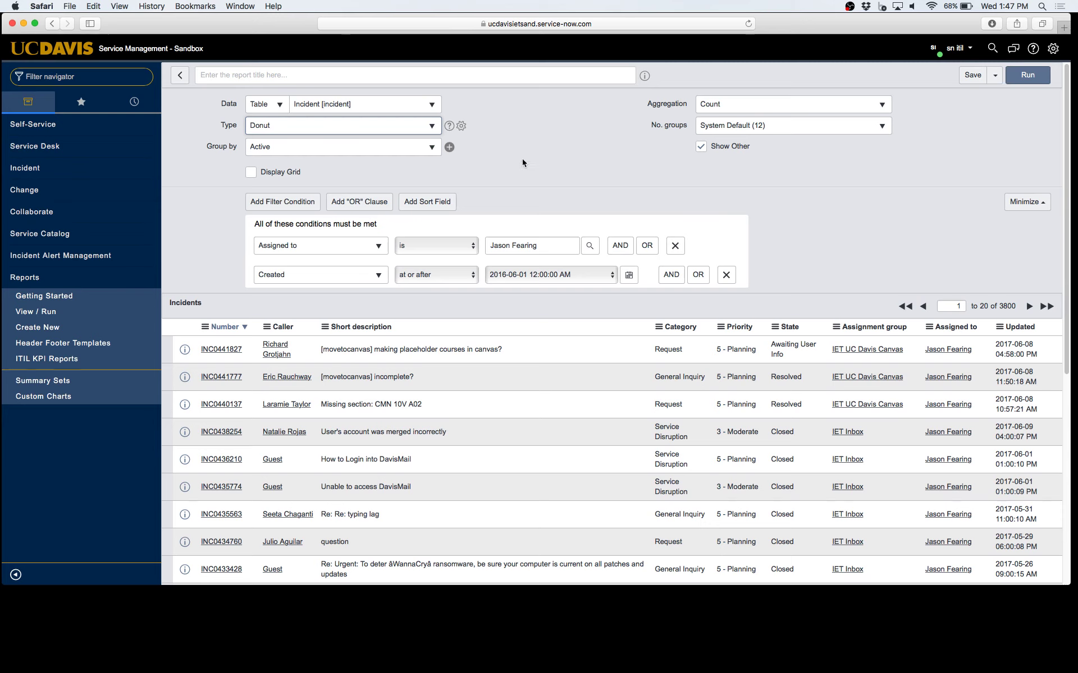
Group the donut by Configuration item with number of groups set to 20
left_click(357, 144)
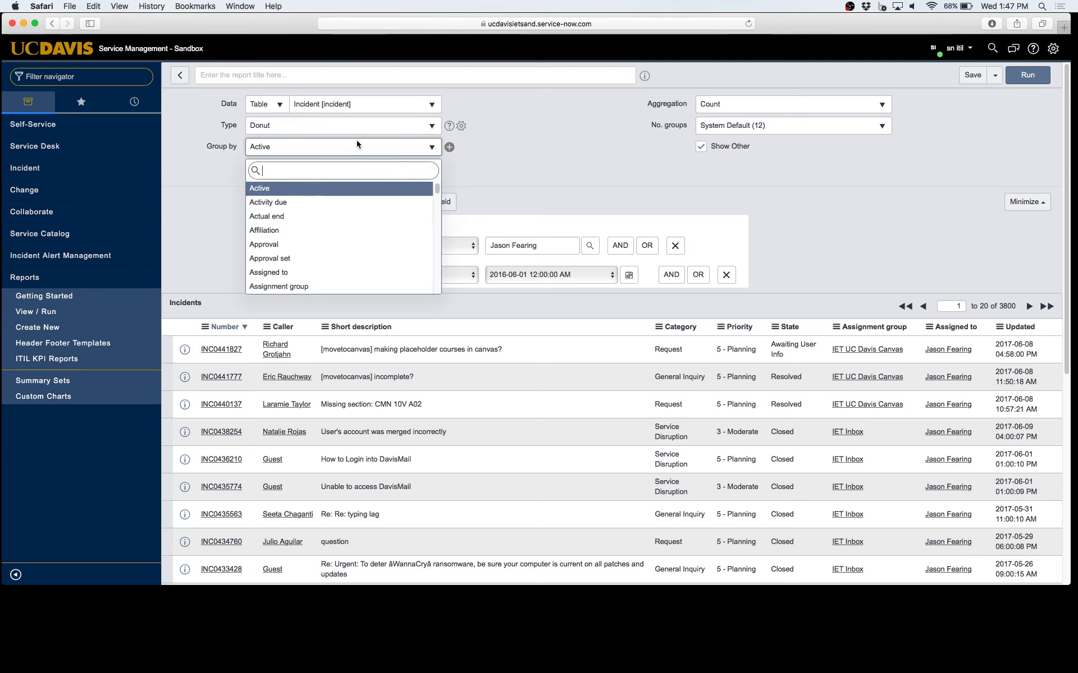
type("config")
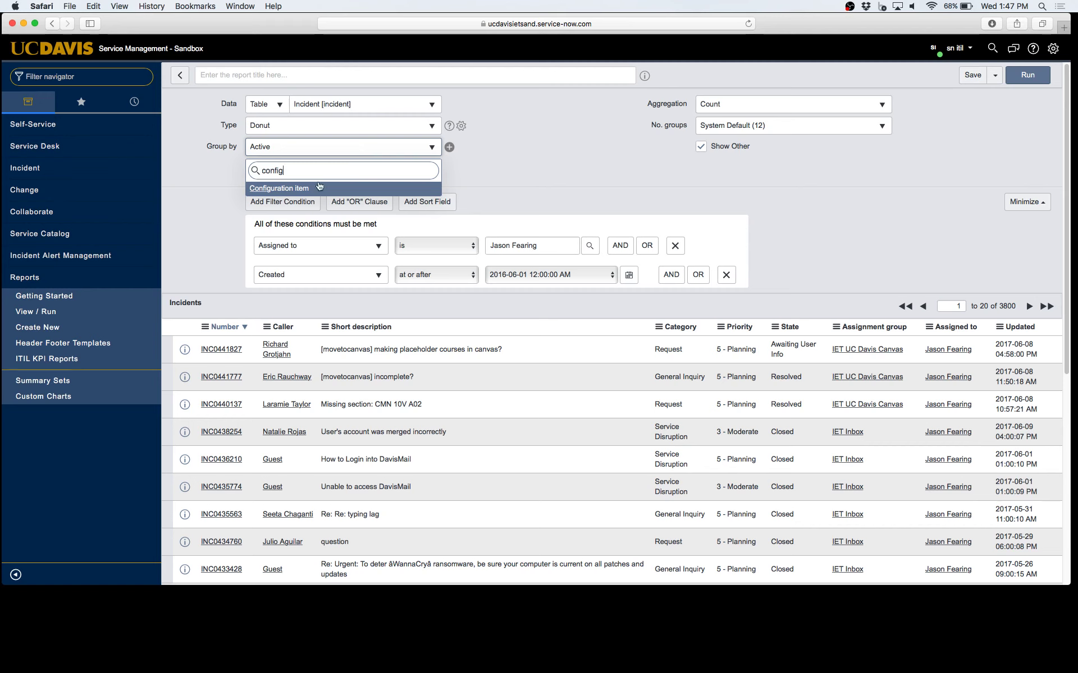
left_click(313, 188)
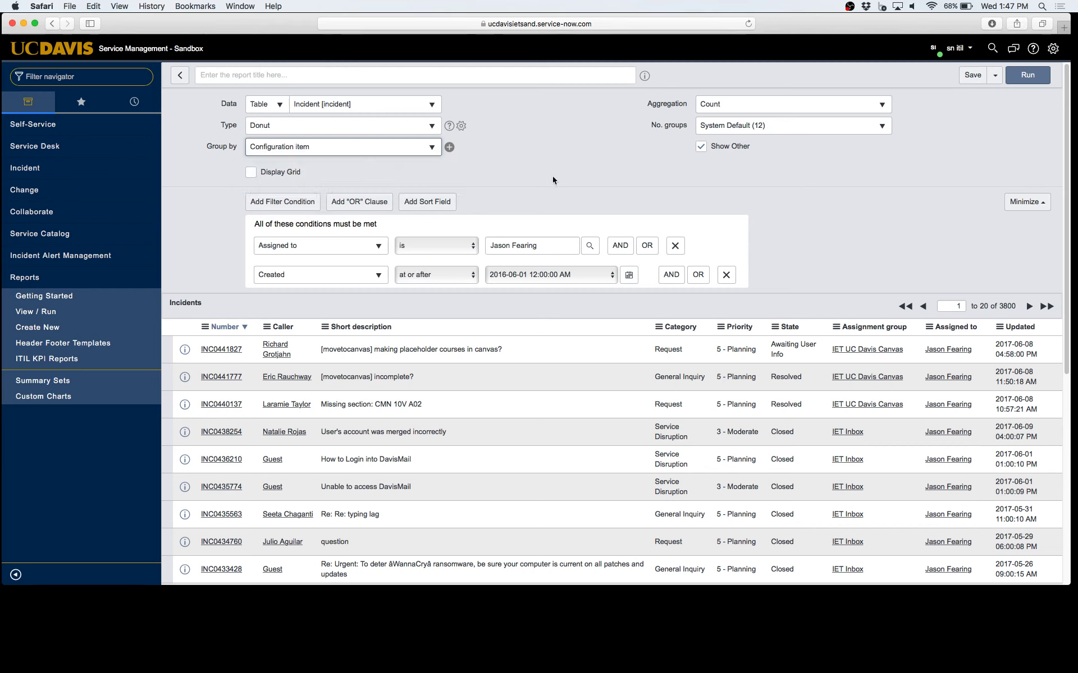
left_click(778, 129)
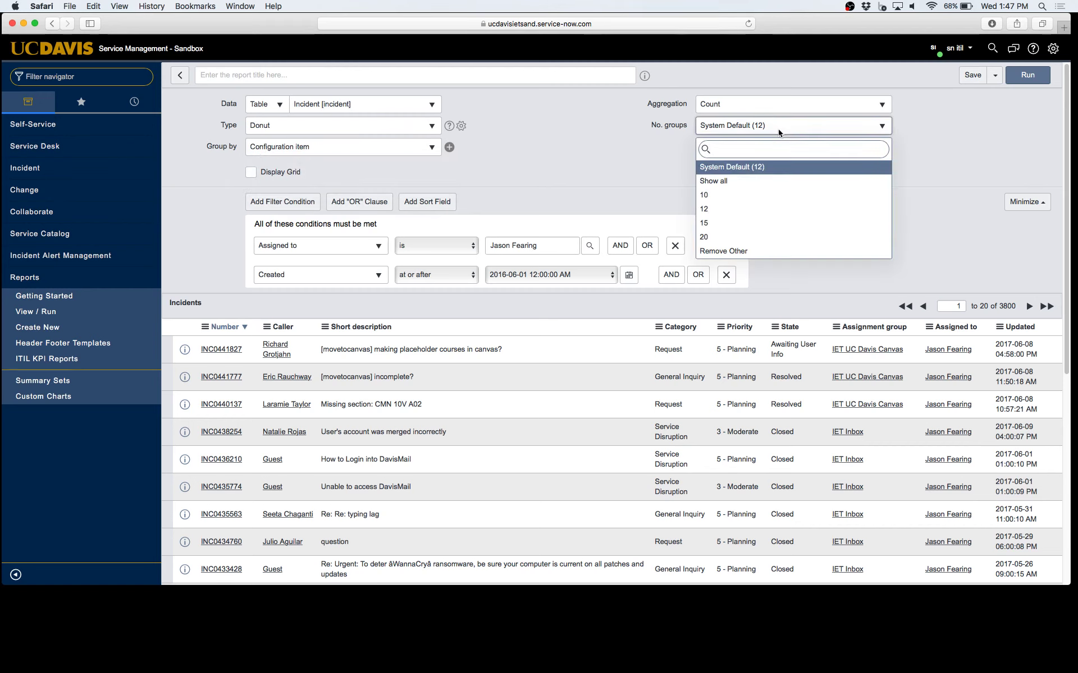
left_click(742, 236)
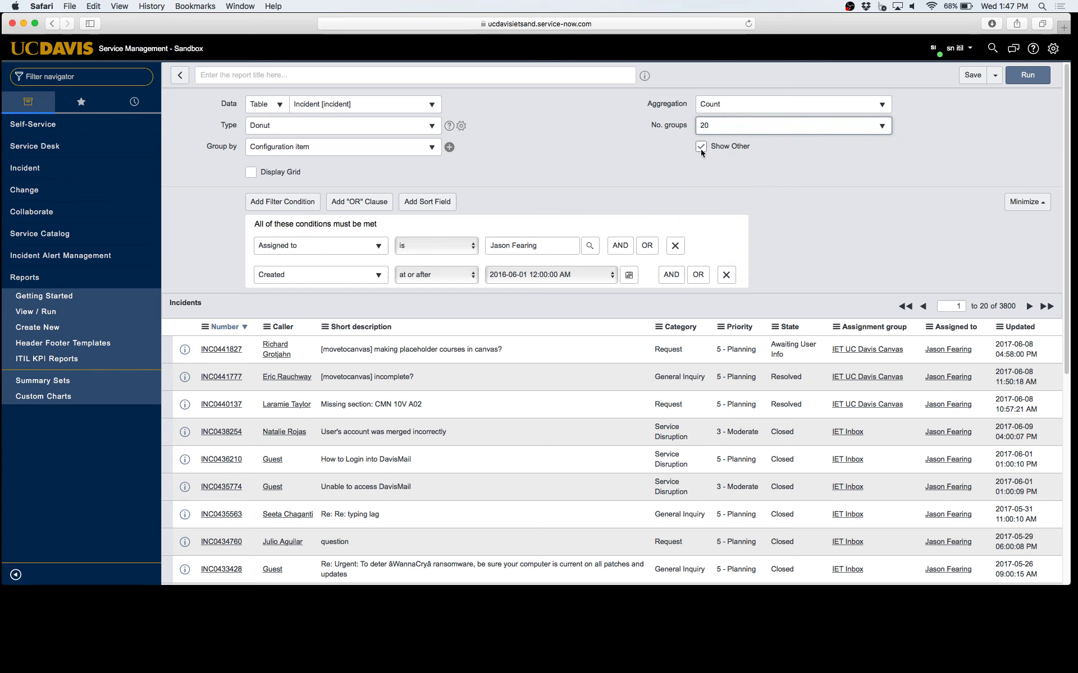
Run the report and inspect the donut, where (empty) leads at 1,978 (52.05%)
left_click(1027, 76)
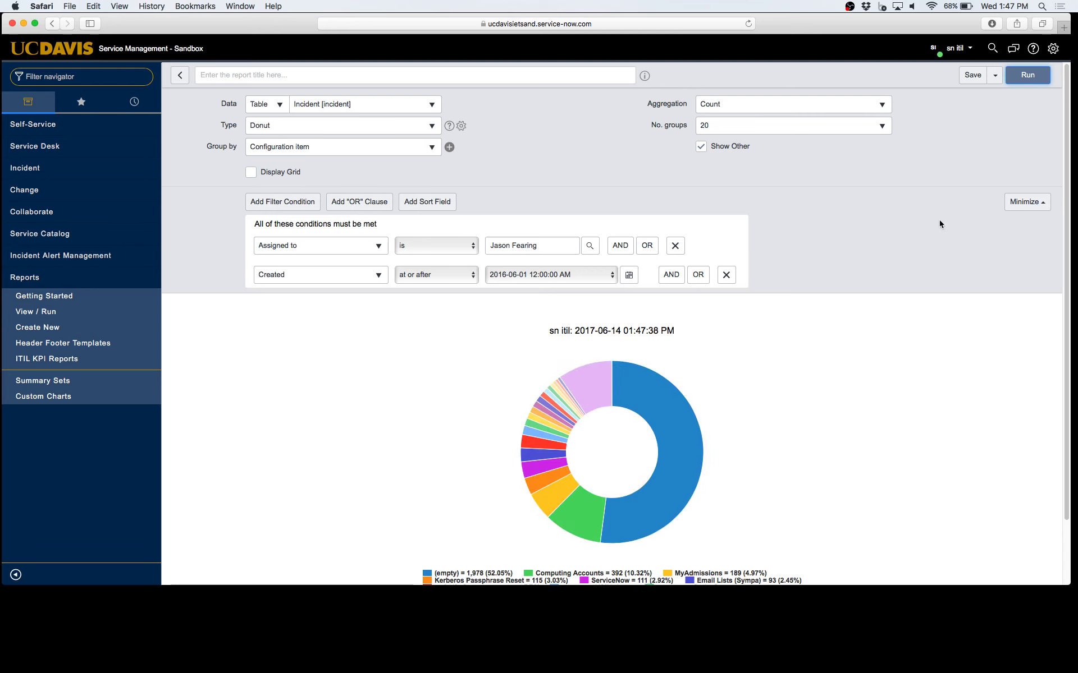
scroll(940, 241, "down", 3)
mouse_move(664, 336)
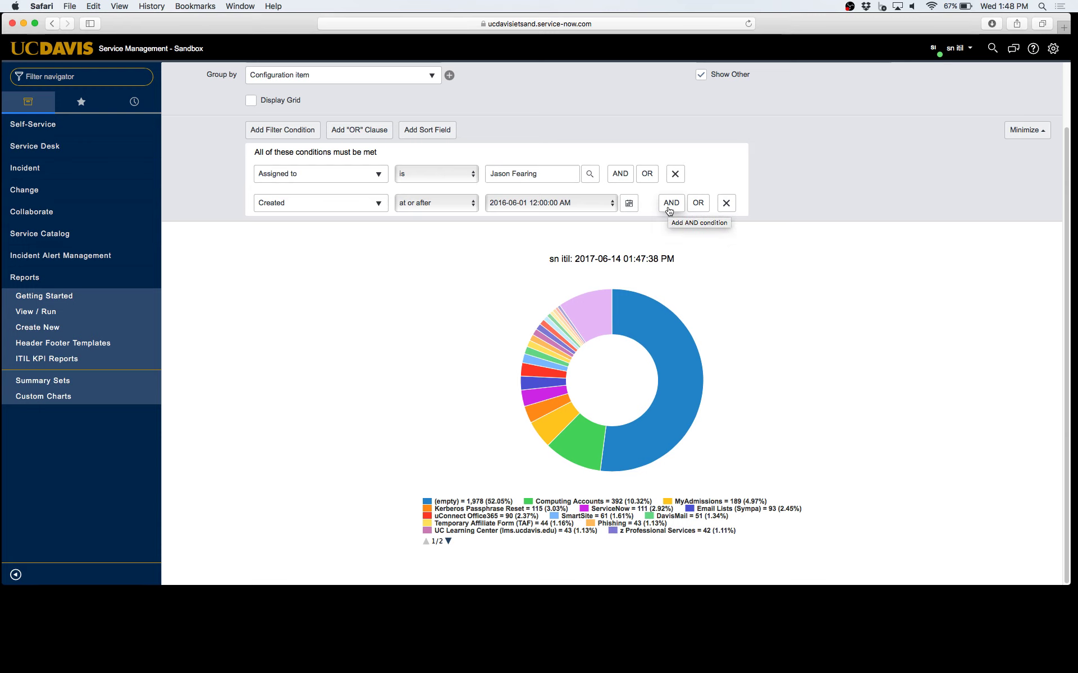
Add a third condition 'Configuration item is not empty' and rerun the report
left_click(670, 210)
left_click(347, 236)
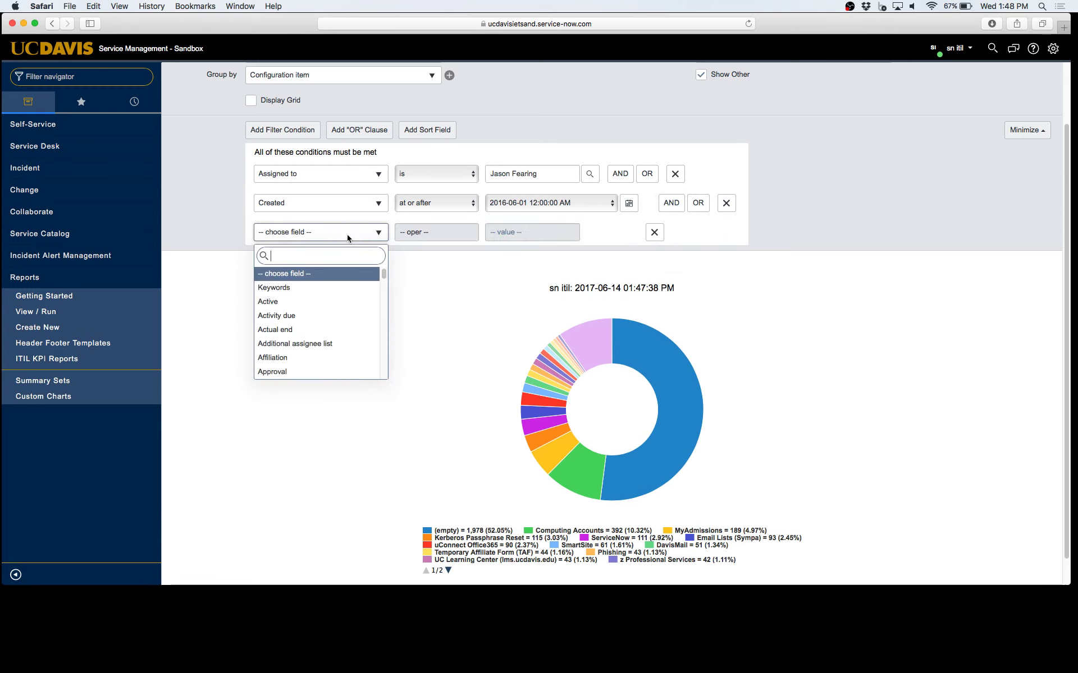
type("conf")
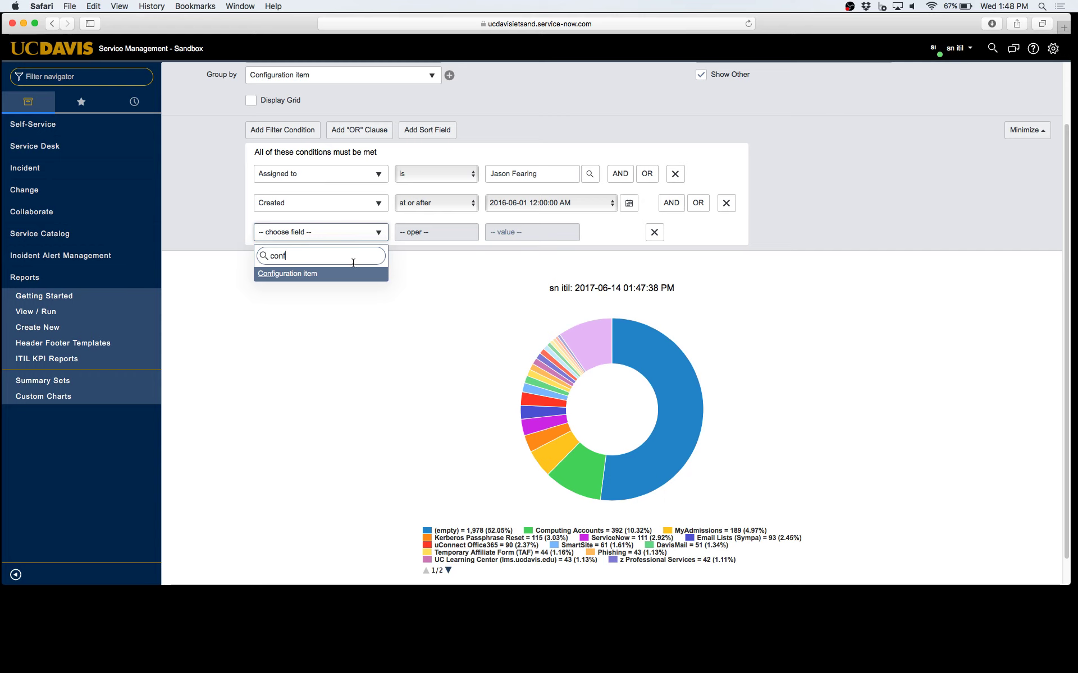
left_click(355, 274)
left_click(446, 236)
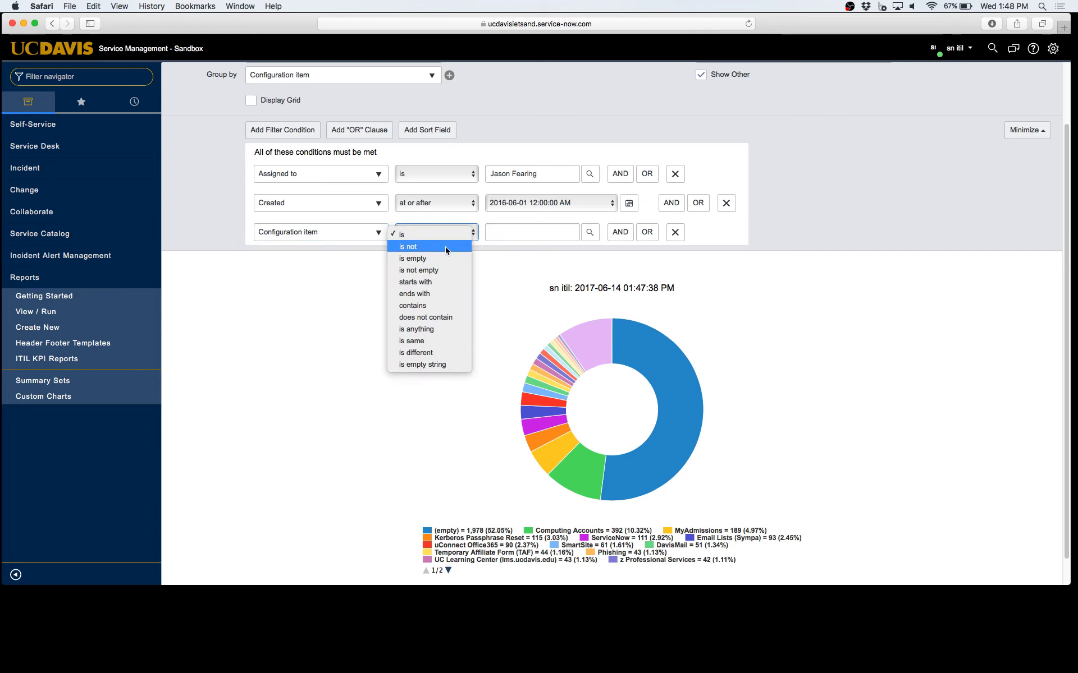
left_click(445, 268)
scroll(926, 113, "up", 2)
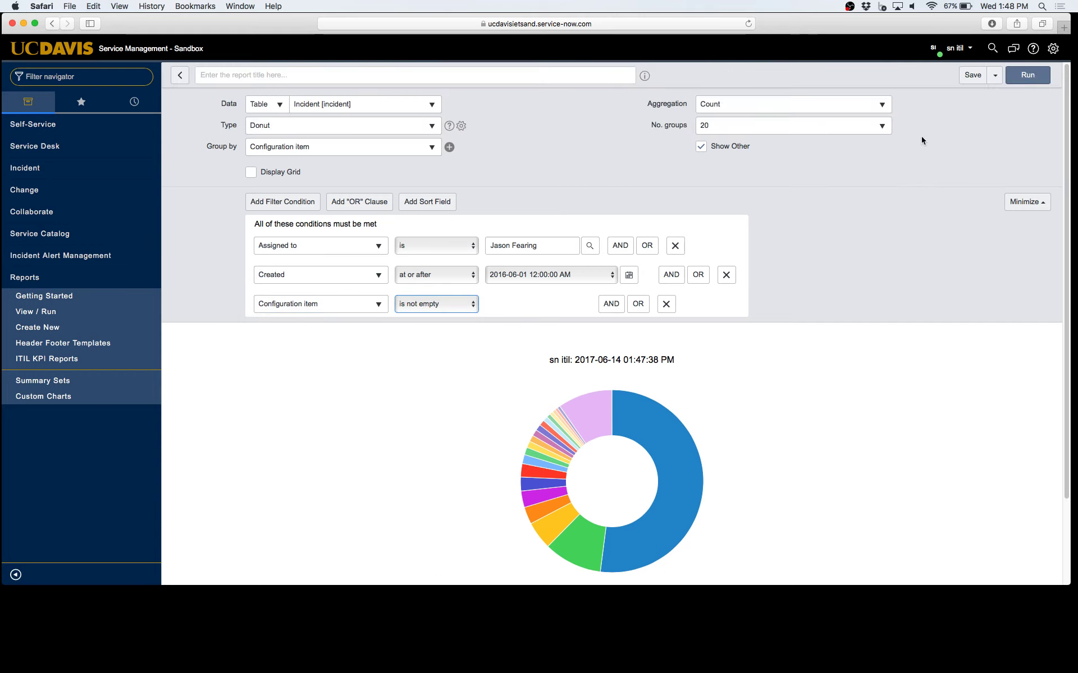
left_click(1027, 75)
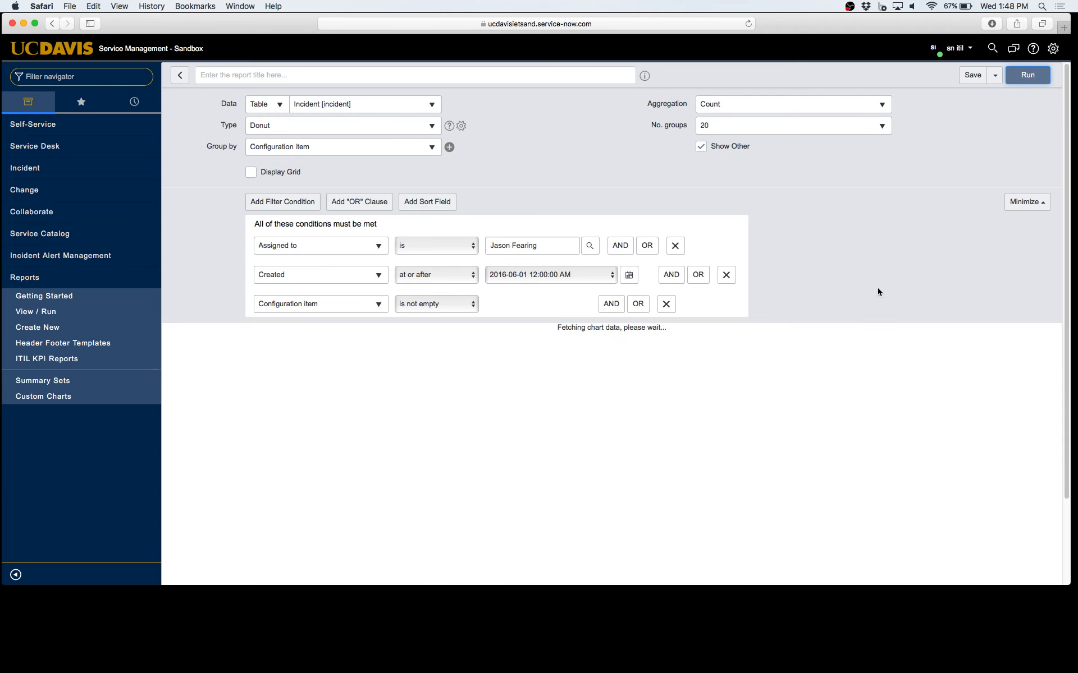
Read the redrawn donut's slices: Computing Accounts 392 (21.51%), Other 348 (19.1%)
scroll(870, 348, "down", 3)
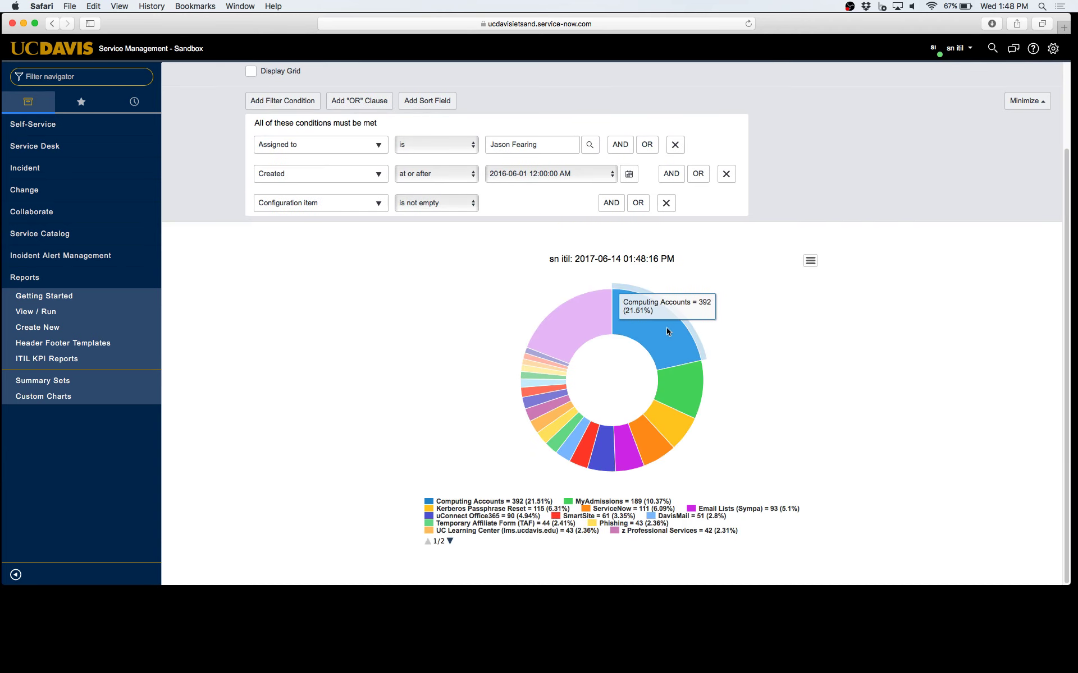
mouse_move(682, 400)
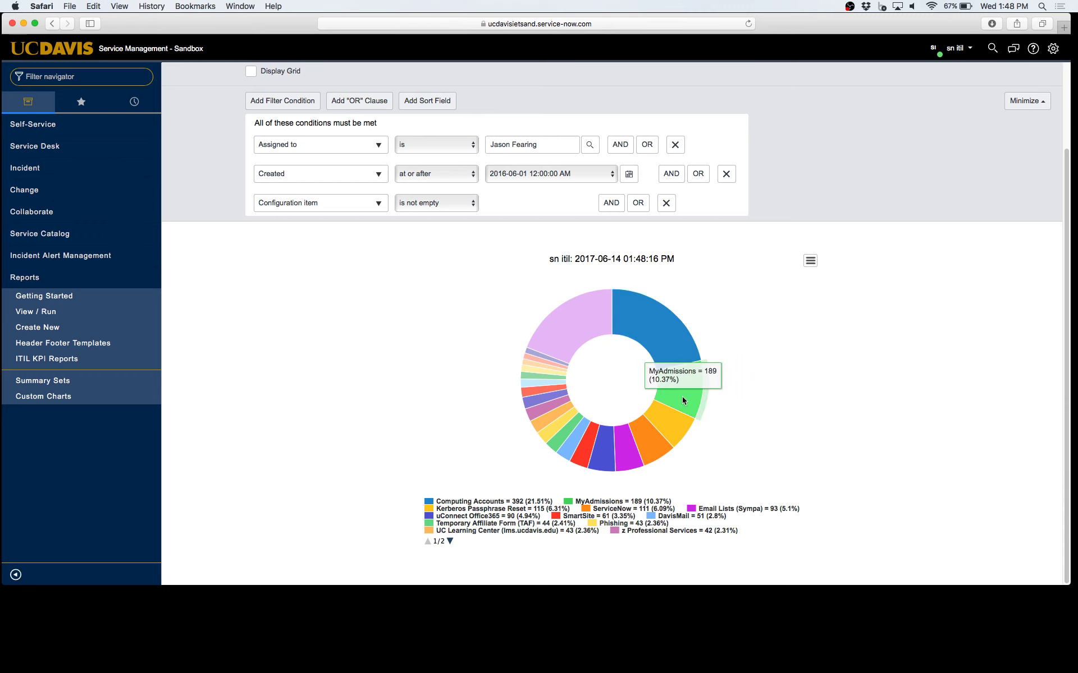
mouse_move(675, 424)
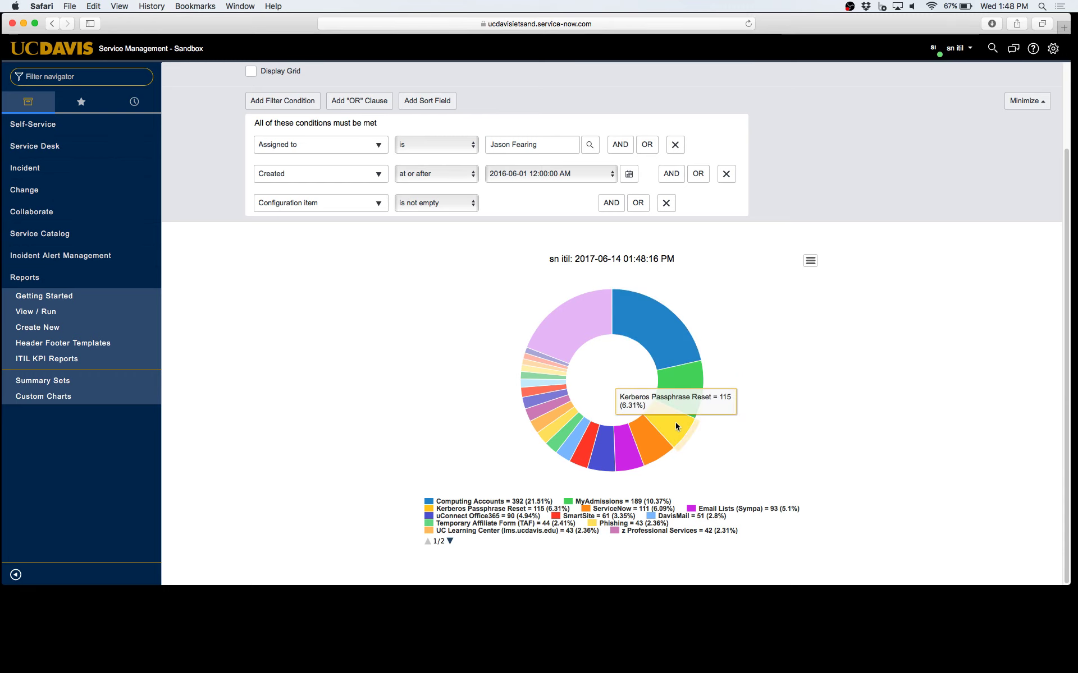
mouse_move(653, 451)
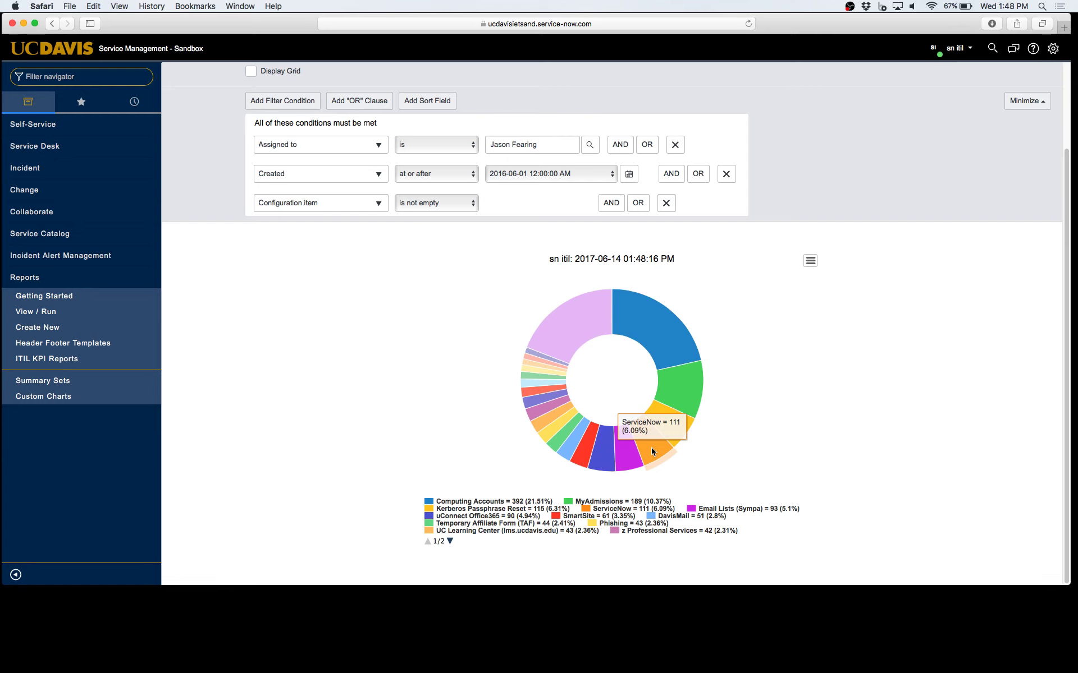
mouse_move(633, 468)
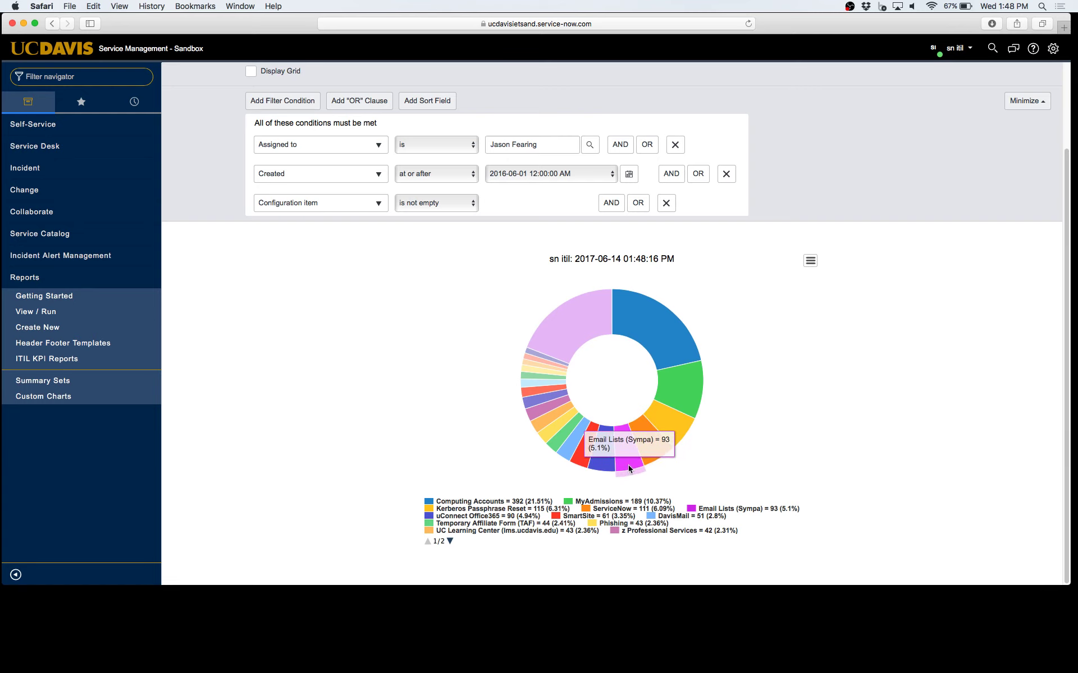
mouse_move(618, 330)
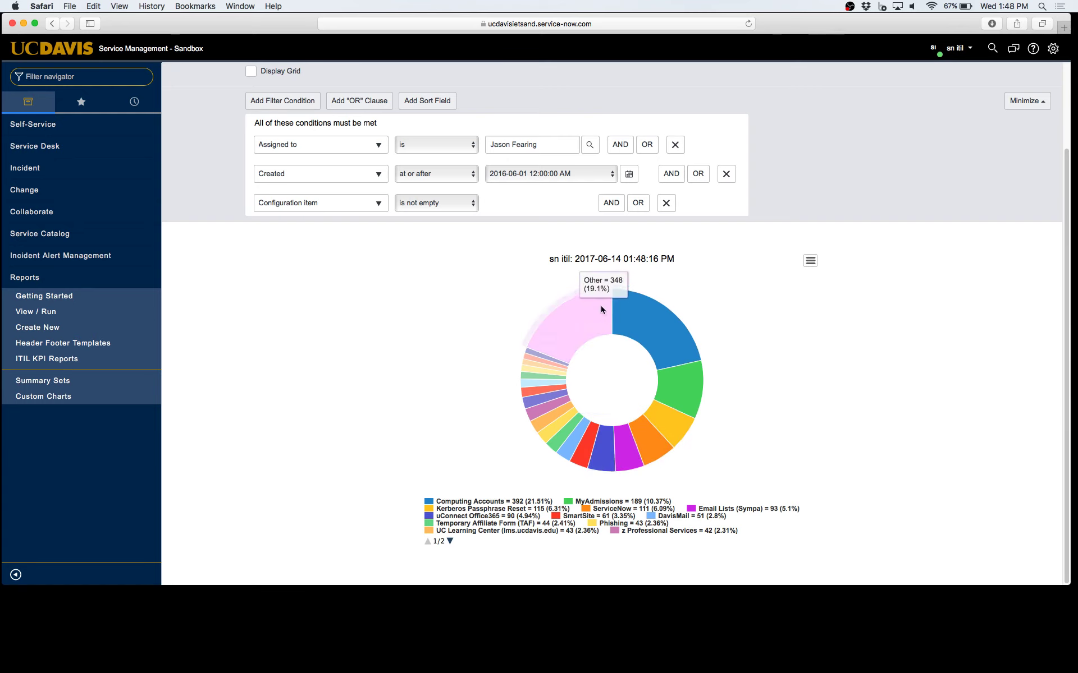
mouse_move(580, 318)
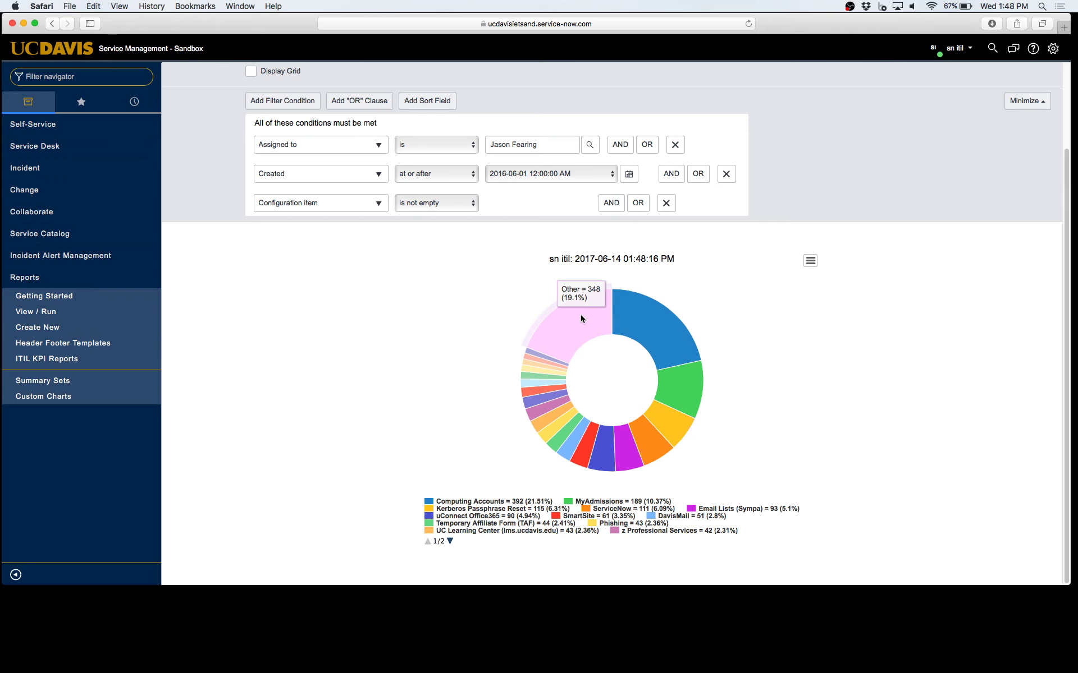
scroll(590, 321, "up", 3)
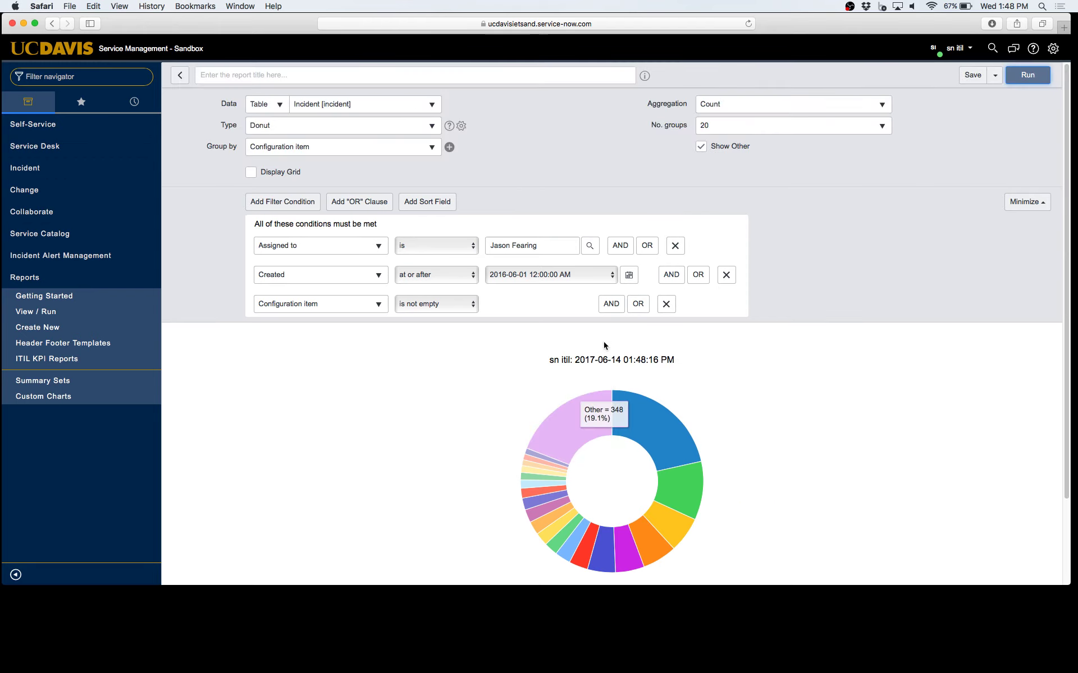
Set No. groups to 10, turn off Show Other, and rerun so Computing Accounts shows 392 (32.97%)
left_click(842, 119)
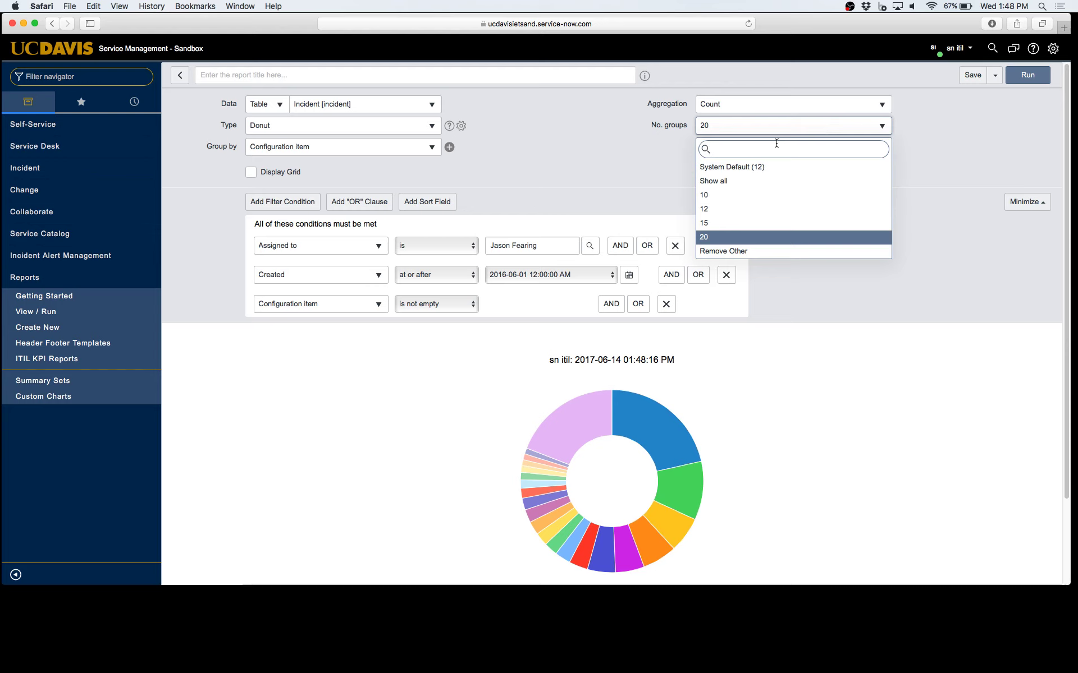
left_click(763, 193)
left_click(1027, 75)
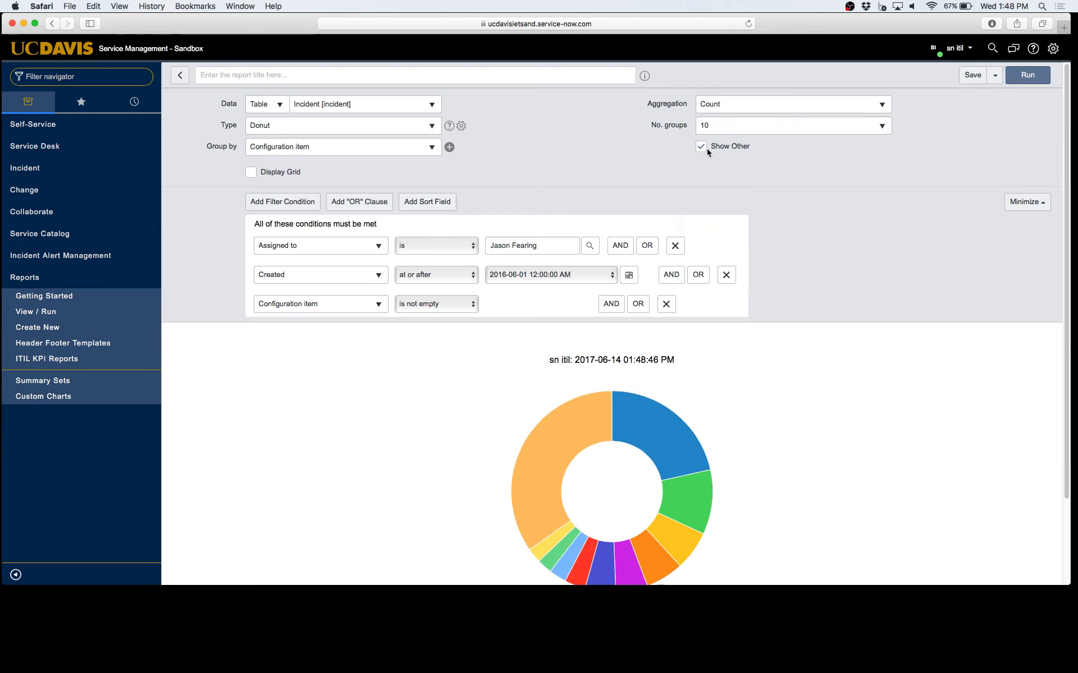
left_click(701, 147)
left_click(1028, 76)
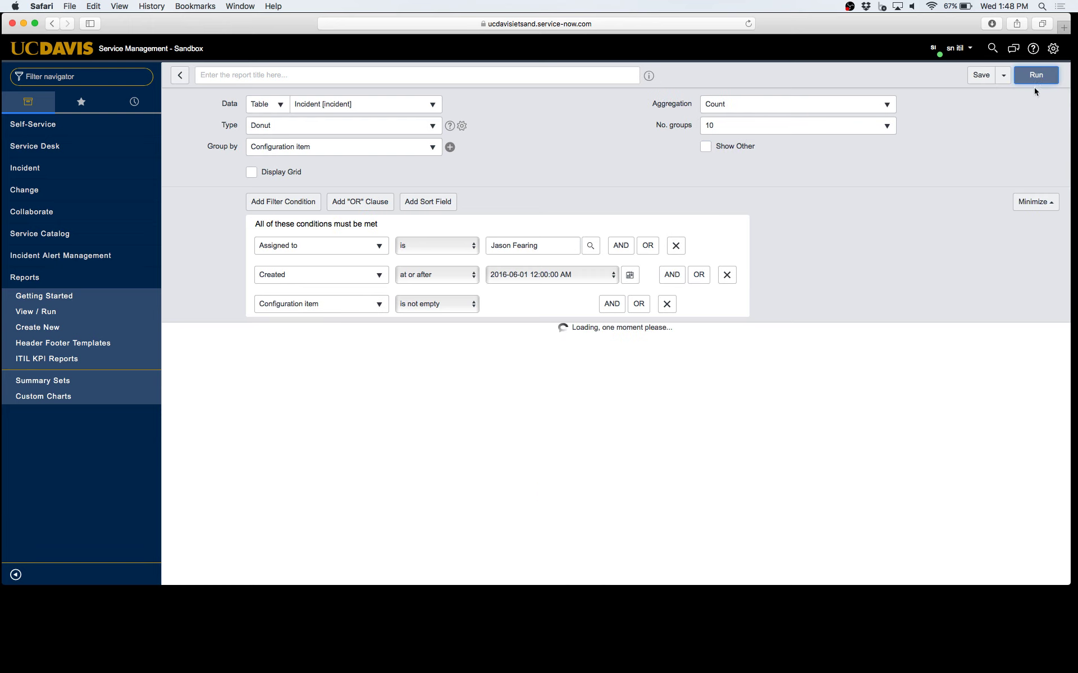
scroll(863, 248, "down", 3)
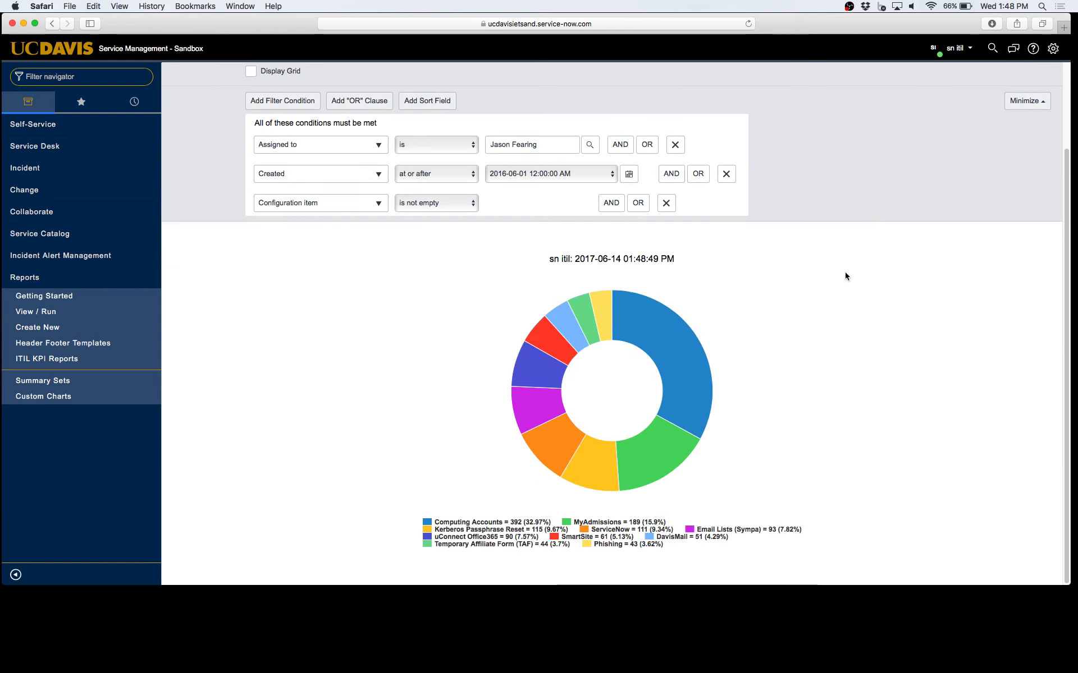
mouse_move(687, 337)
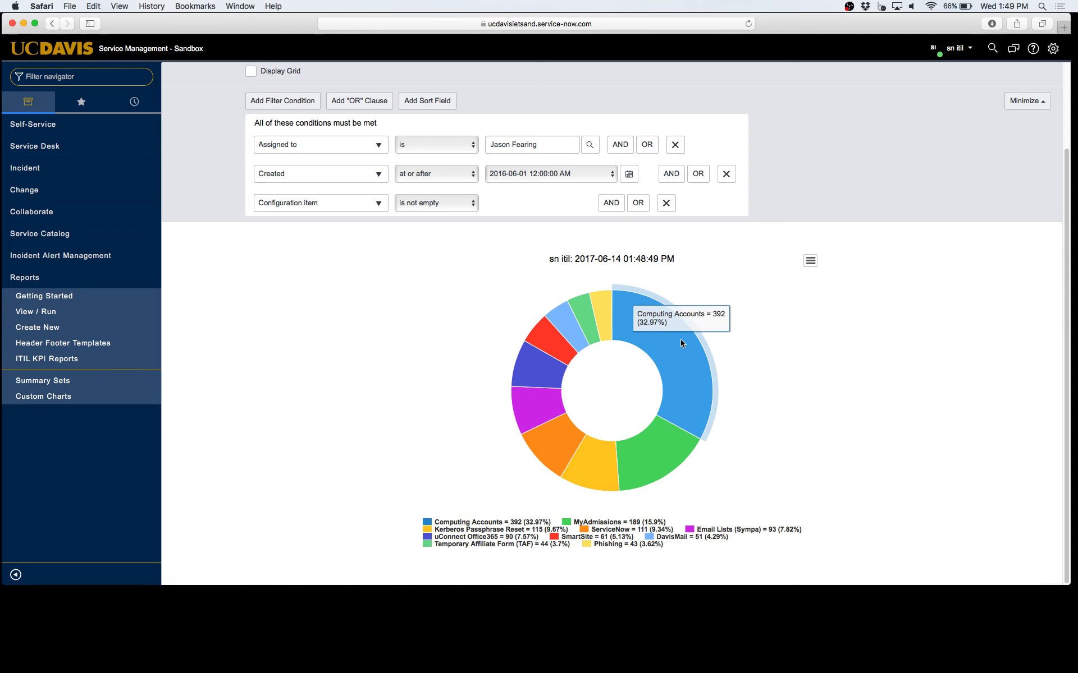
scroll(849, 369, "up", 3)
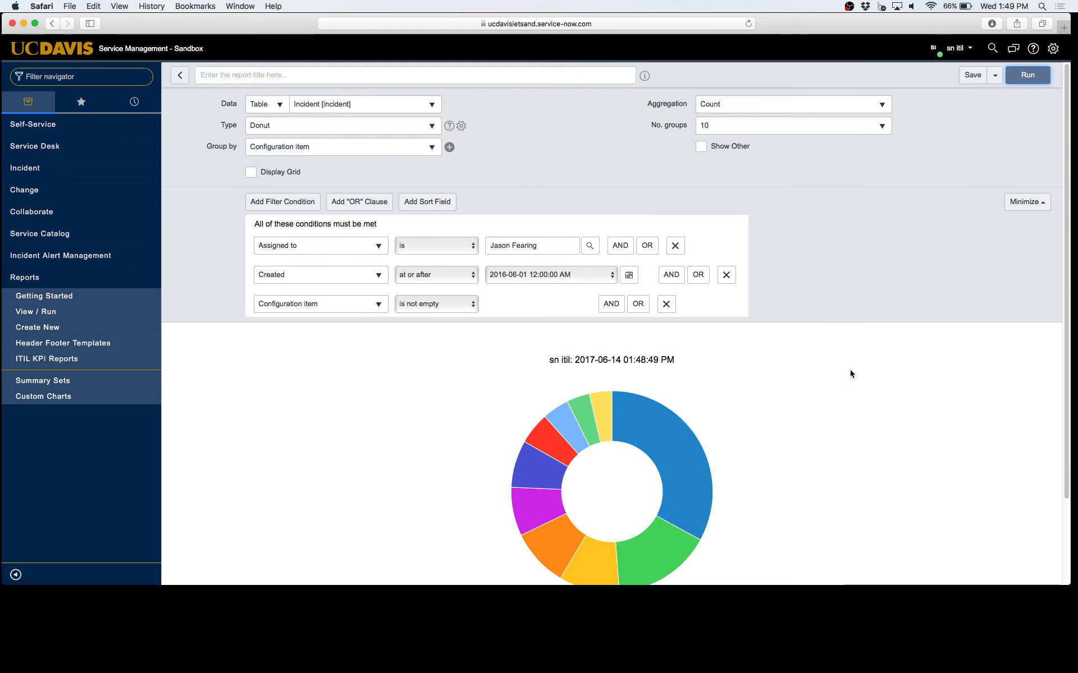